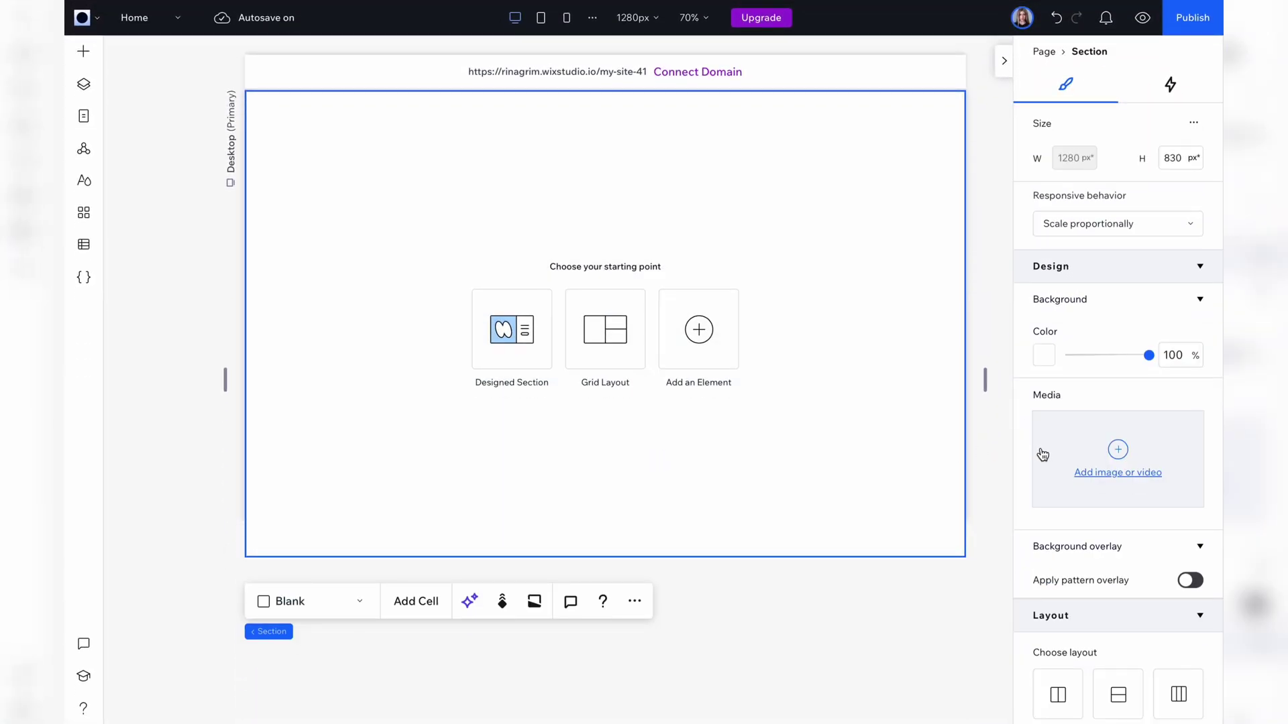
# - Set the section background to the Arcanebackground.png image
pyautogui.click(1085, 465)
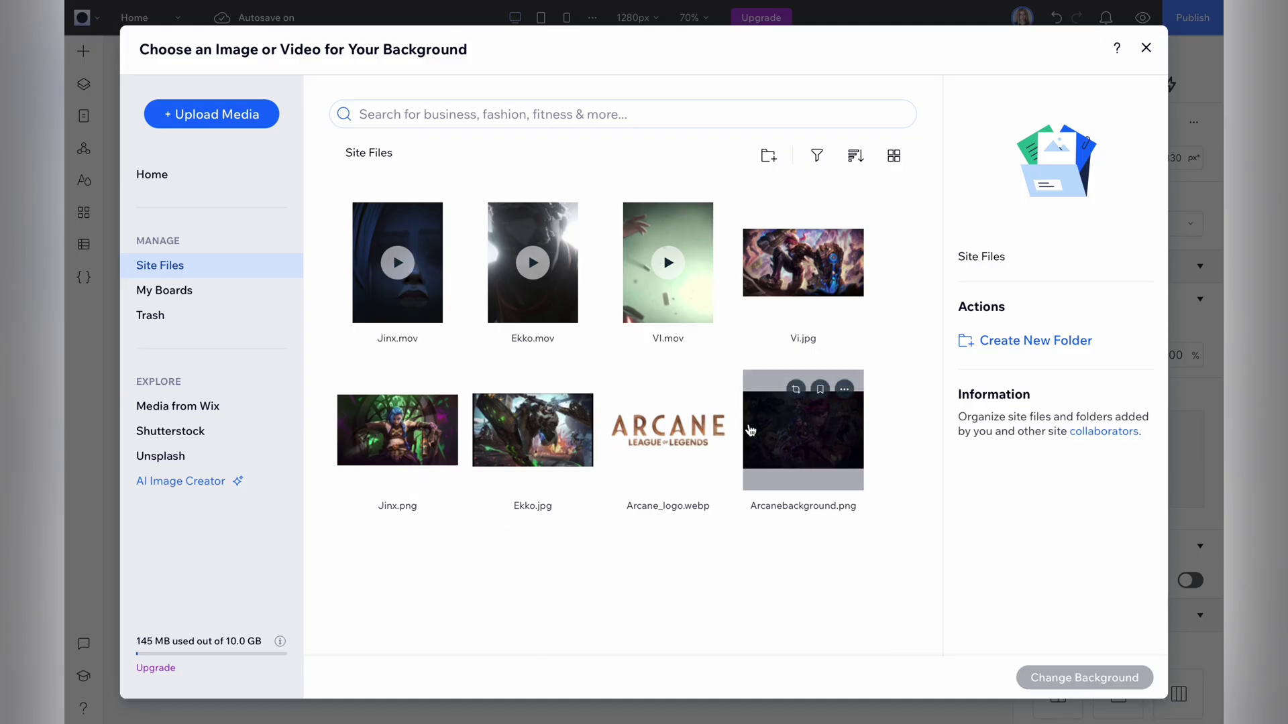
pyautogui.click(801, 440)
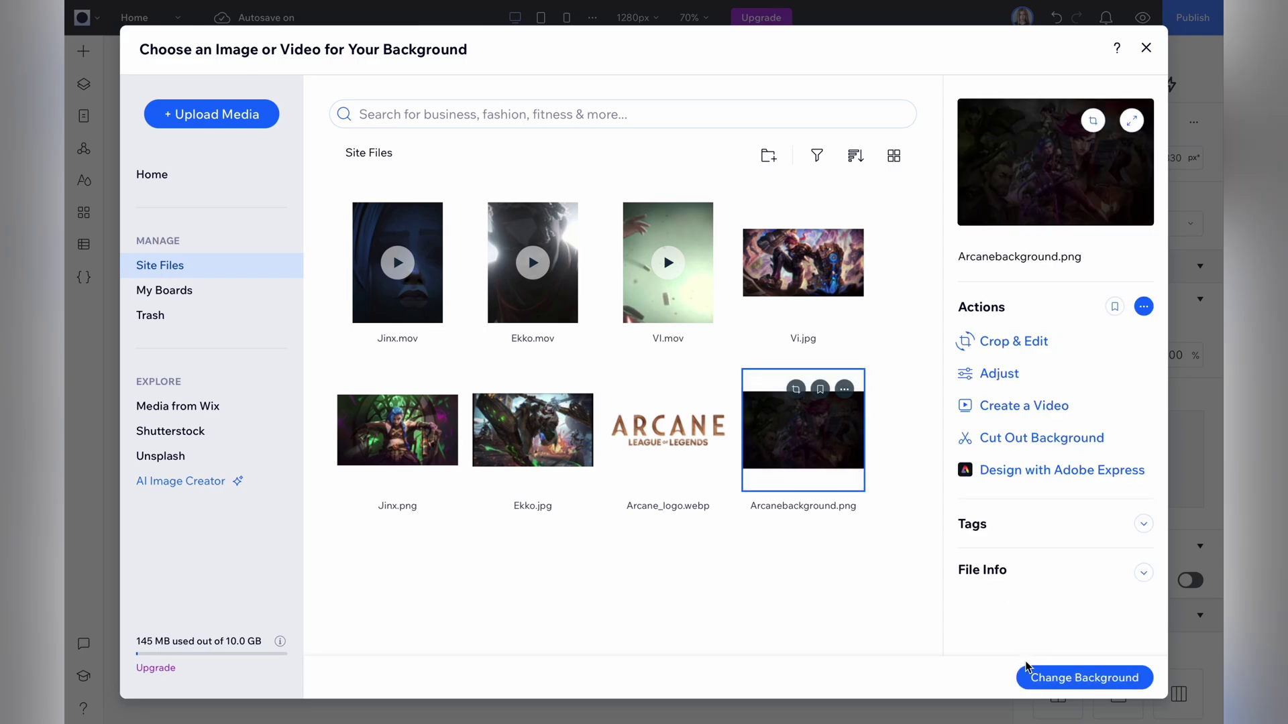
pyautogui.click(1067, 676)
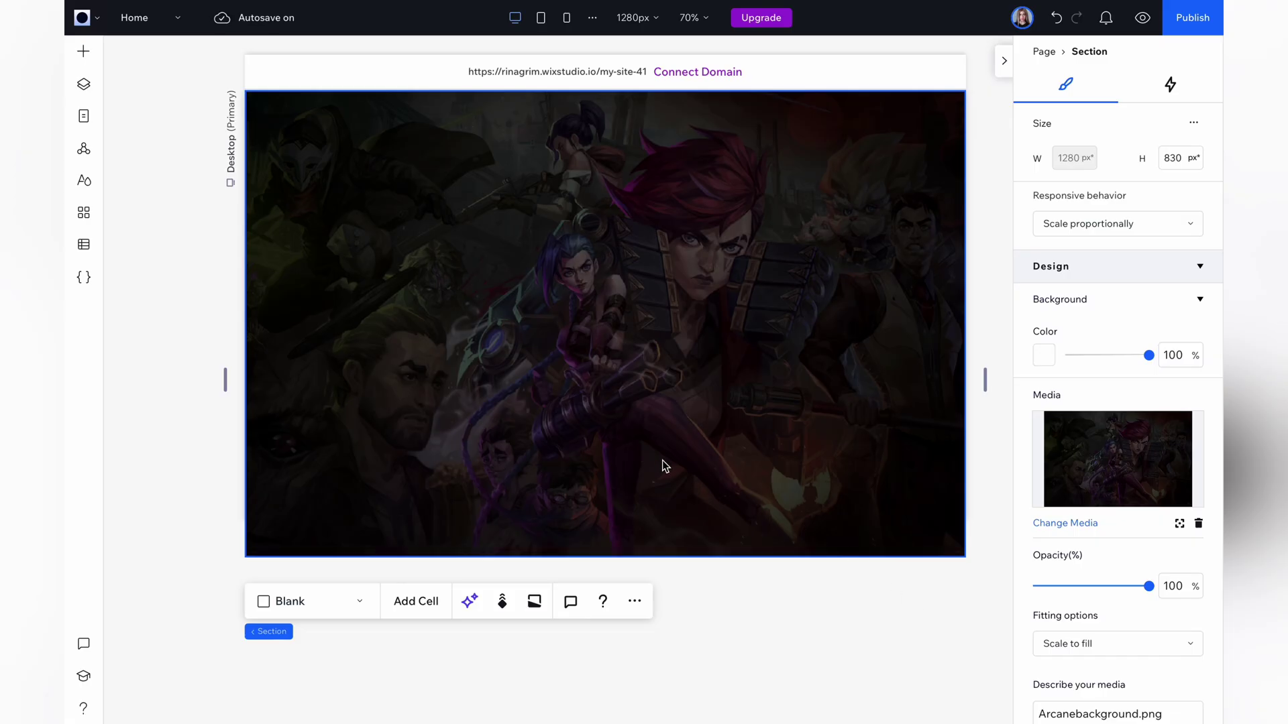
# - Add an image near the section bottom, swap it for Arcane_logo.webp, and resize it to about 248×77
pyautogui.click(84, 56)
pyautogui.click(301, 159)
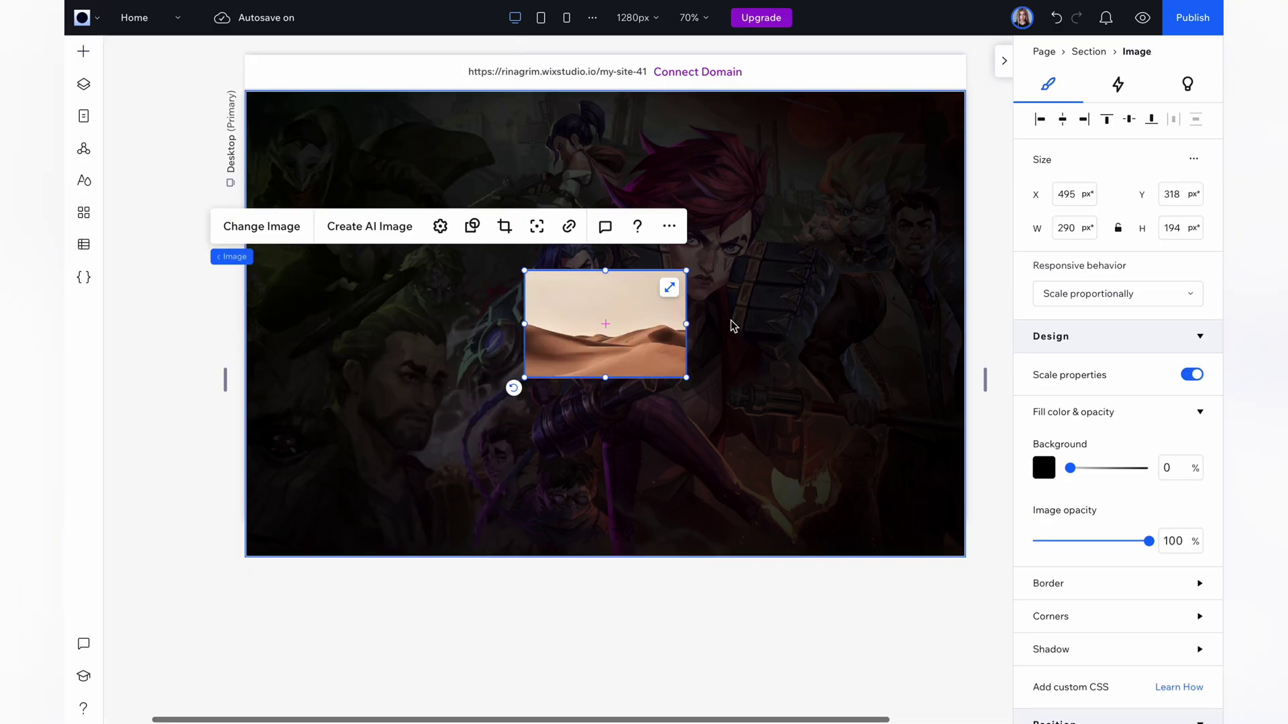
pyautogui.moveTo(606, 310); pyautogui.dragTo(523, 456)
pyautogui.click(1062, 119)
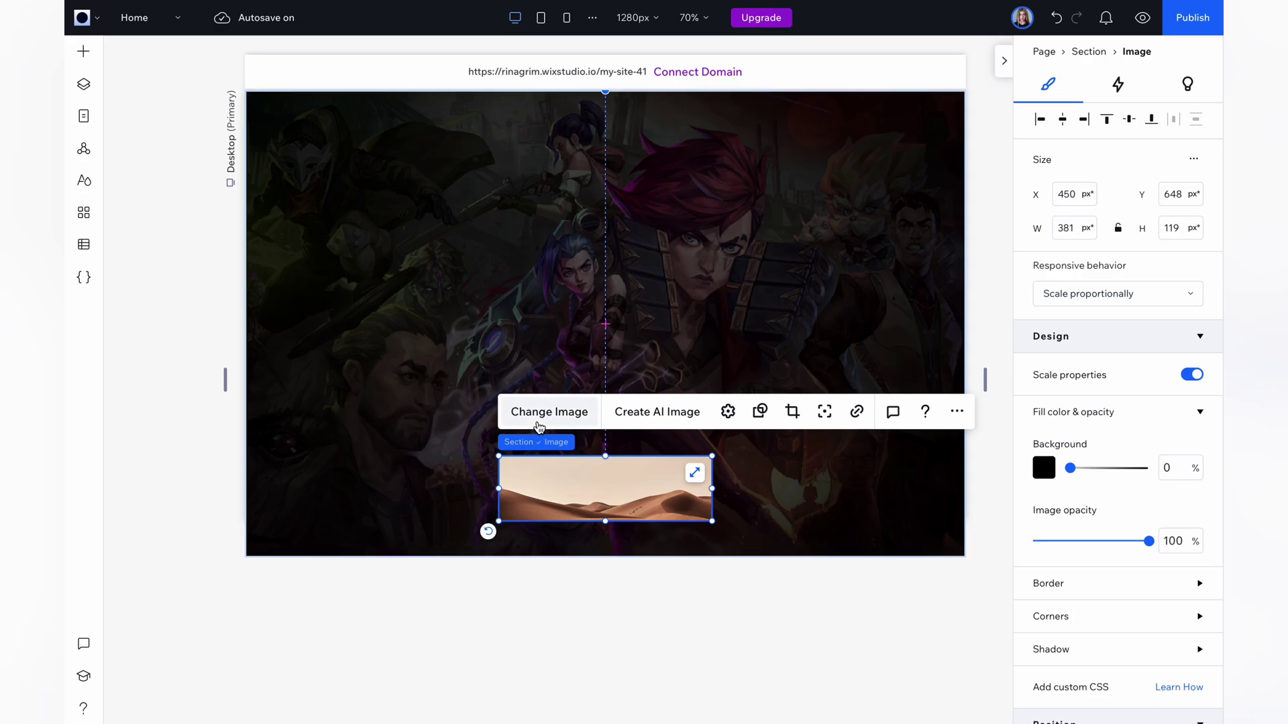
pyautogui.click(581, 412)
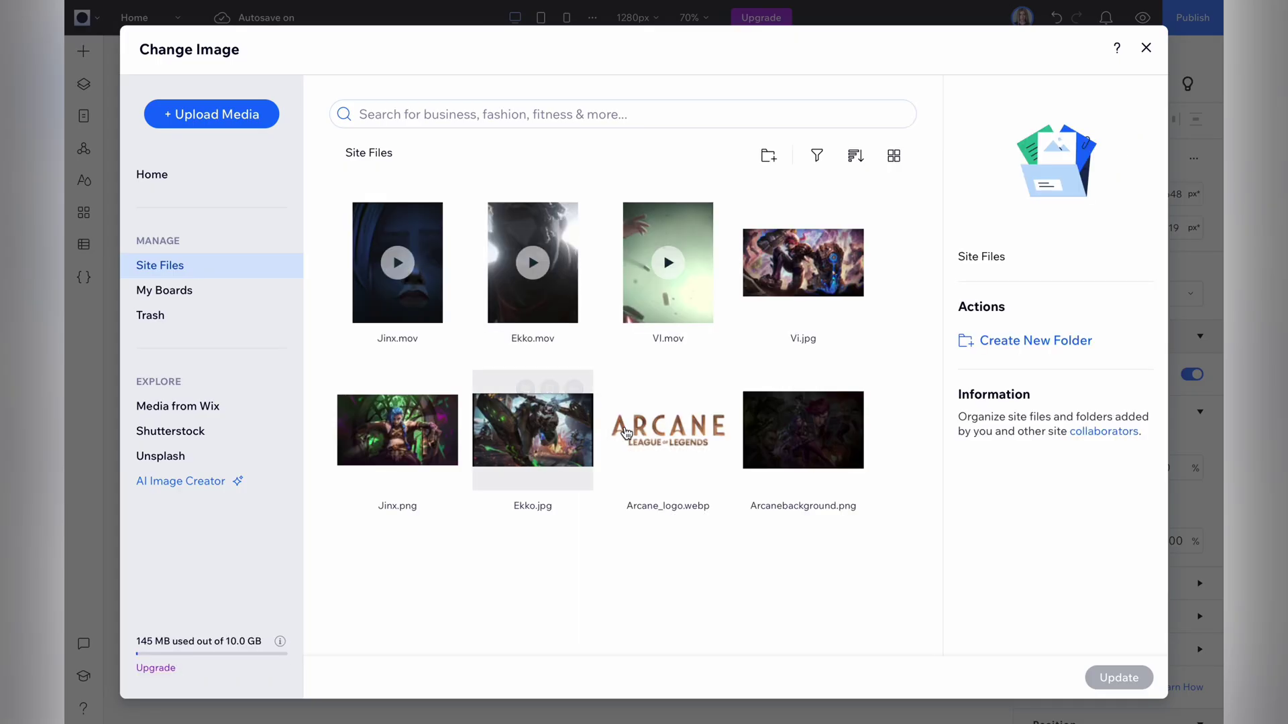
pyautogui.click(668, 429)
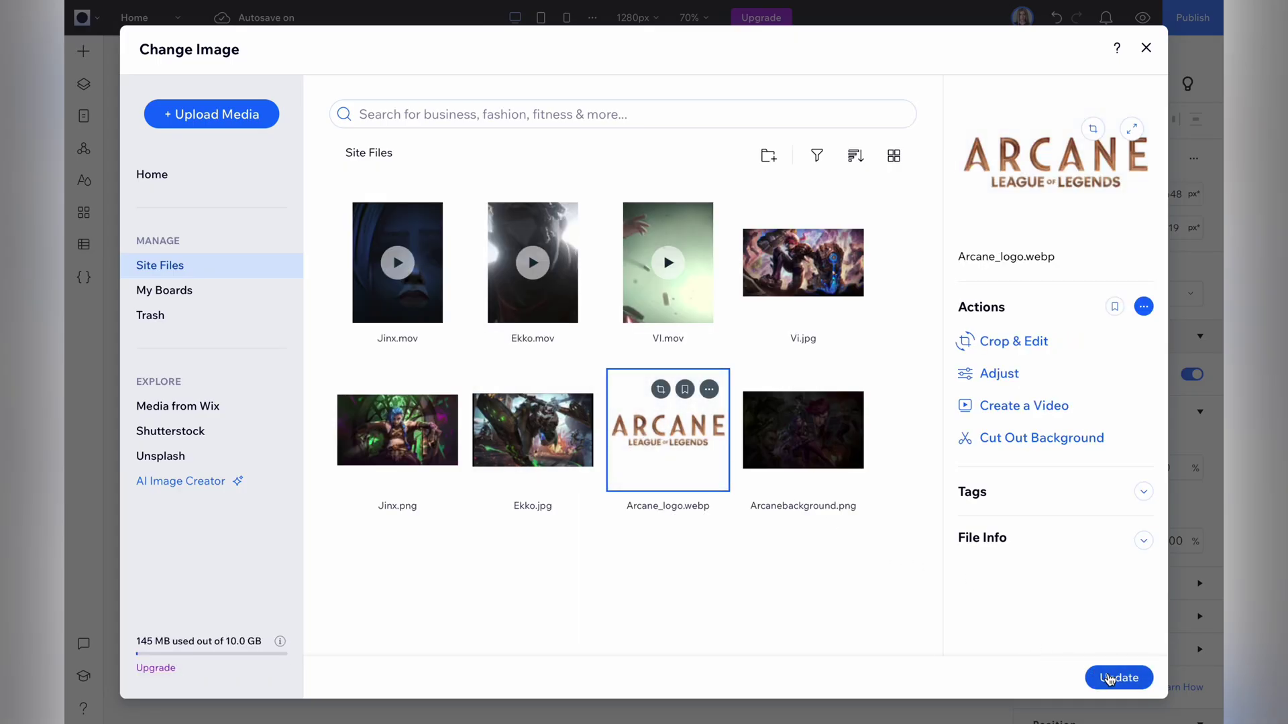
pyautogui.click(1109, 679)
pyautogui.moveTo(497, 444); pyautogui.dragTo(517, 465)
# - Add a three-column flexbox preset to the section
pyautogui.click(526, 599)
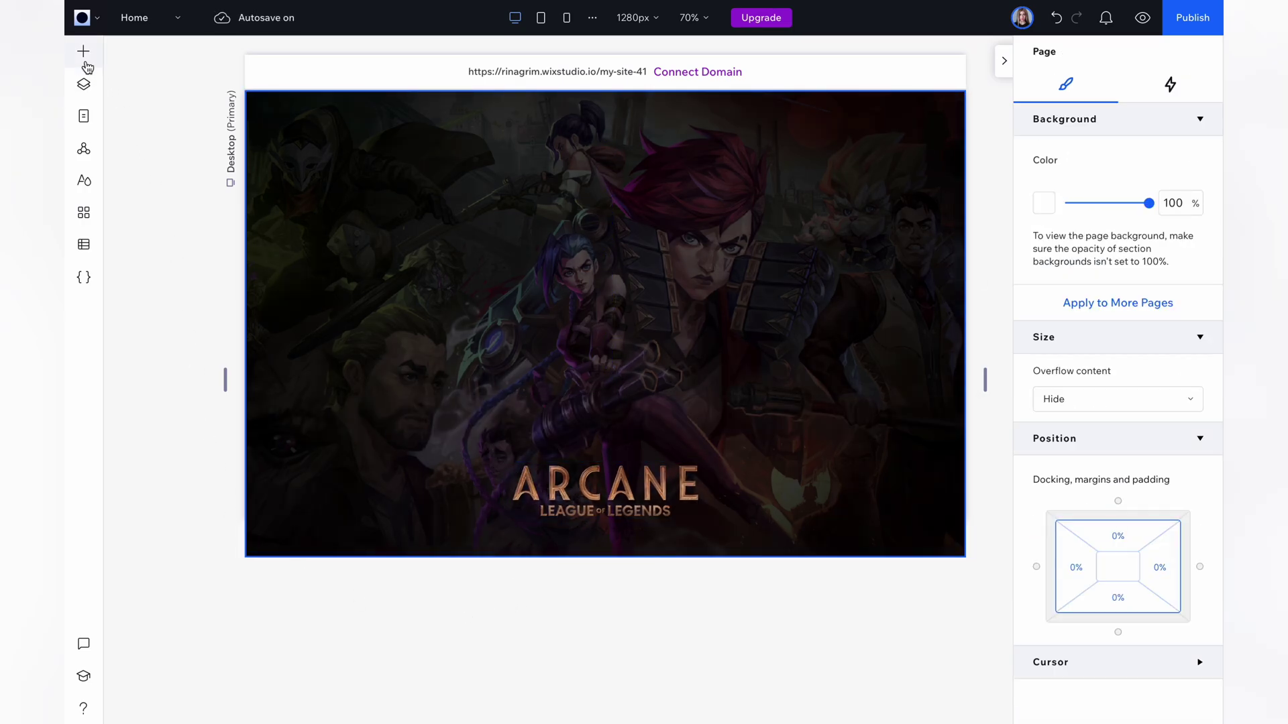
pyautogui.click(84, 54)
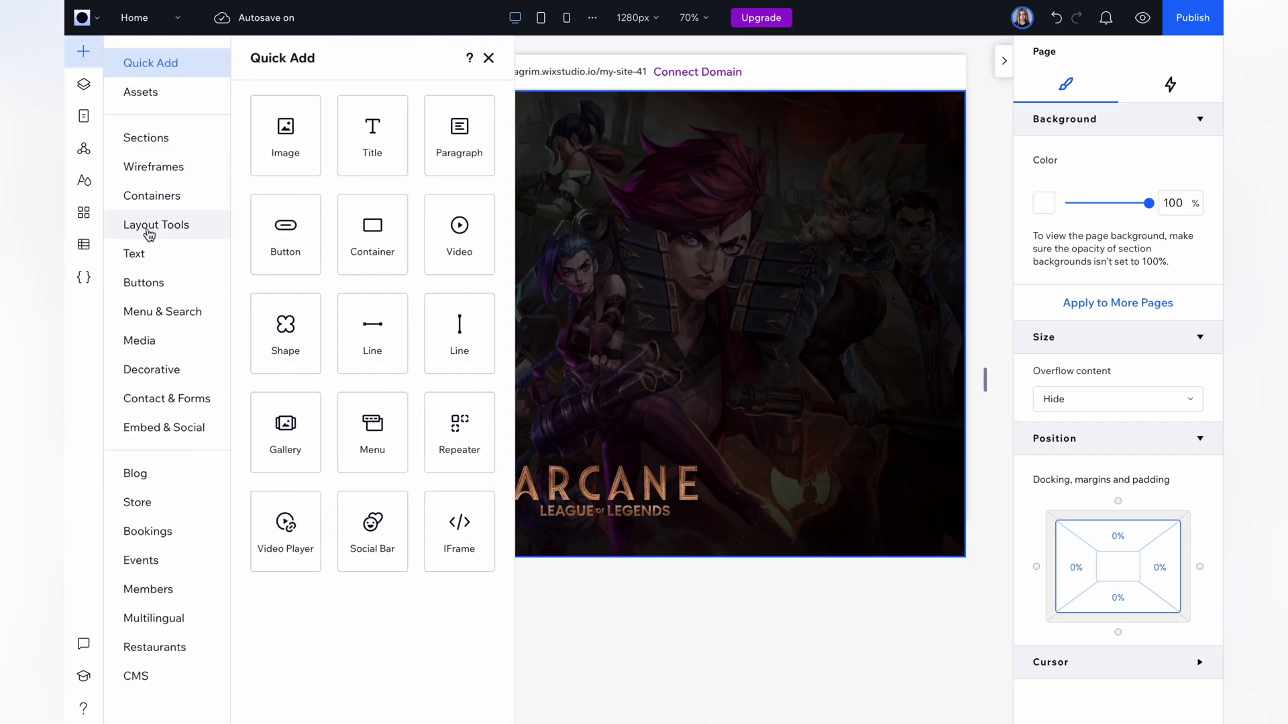
pyautogui.click(184, 233)
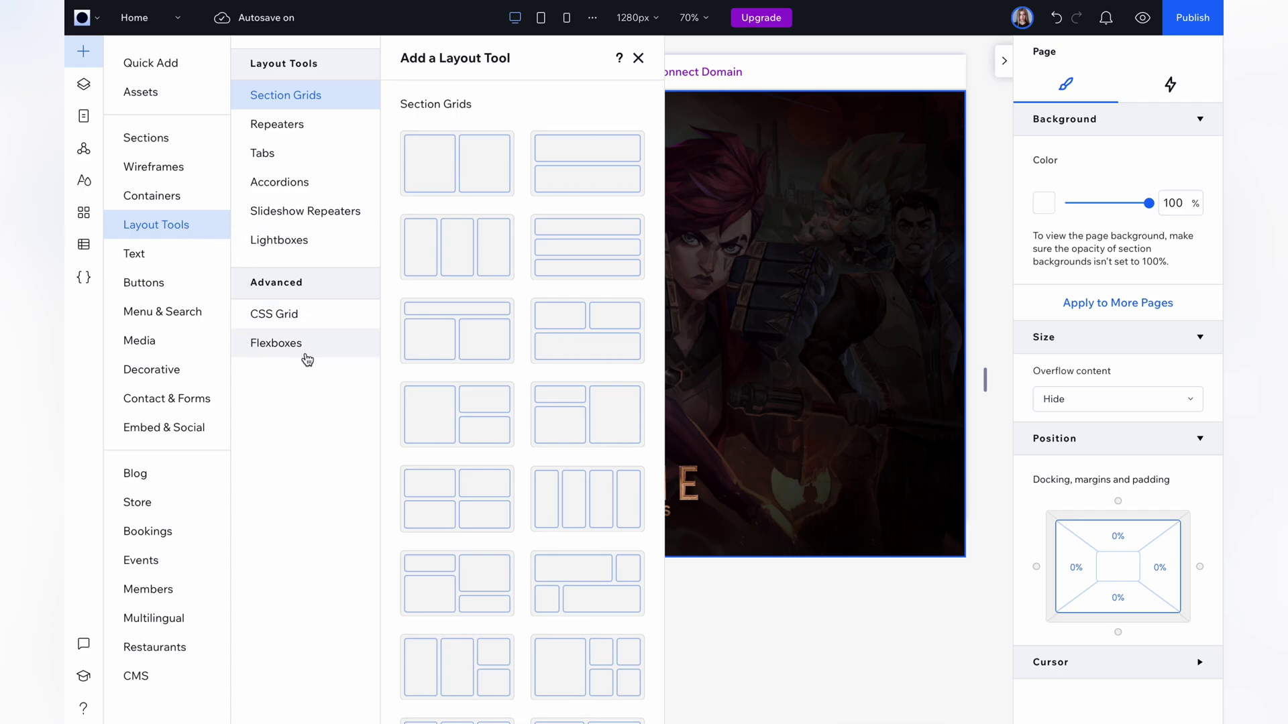
pyautogui.click(306, 359)
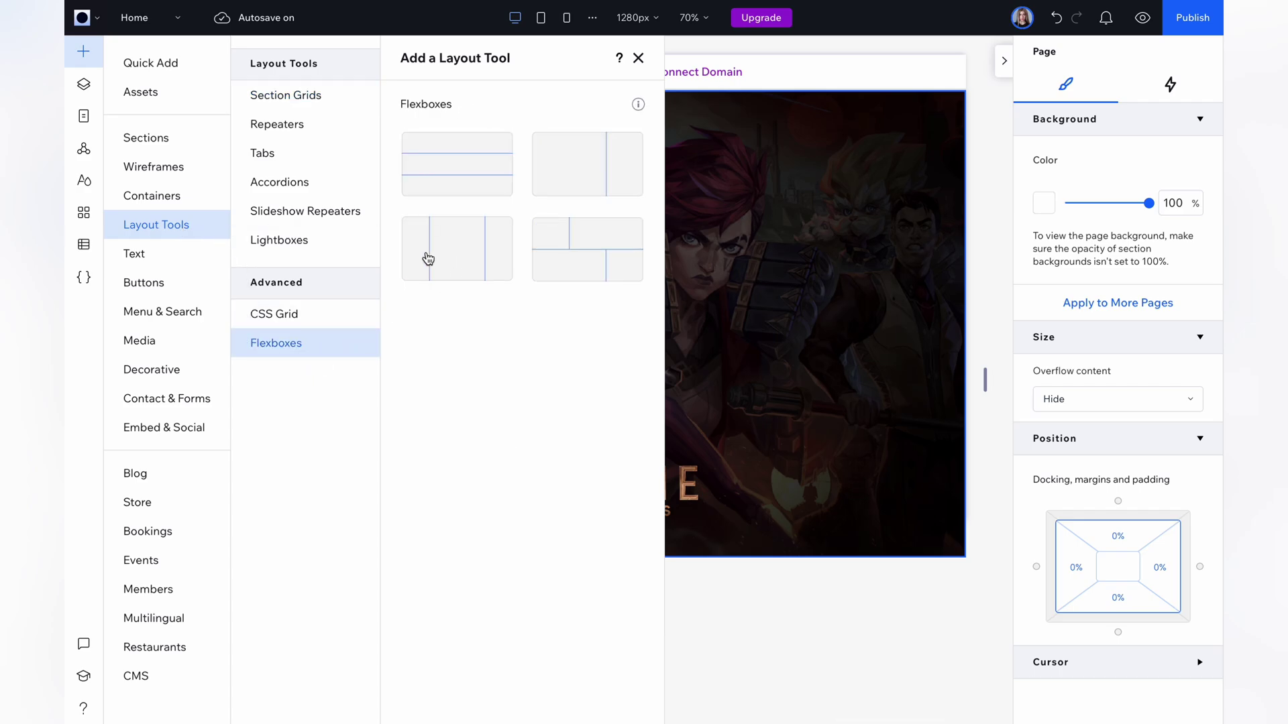
pyautogui.click(467, 249)
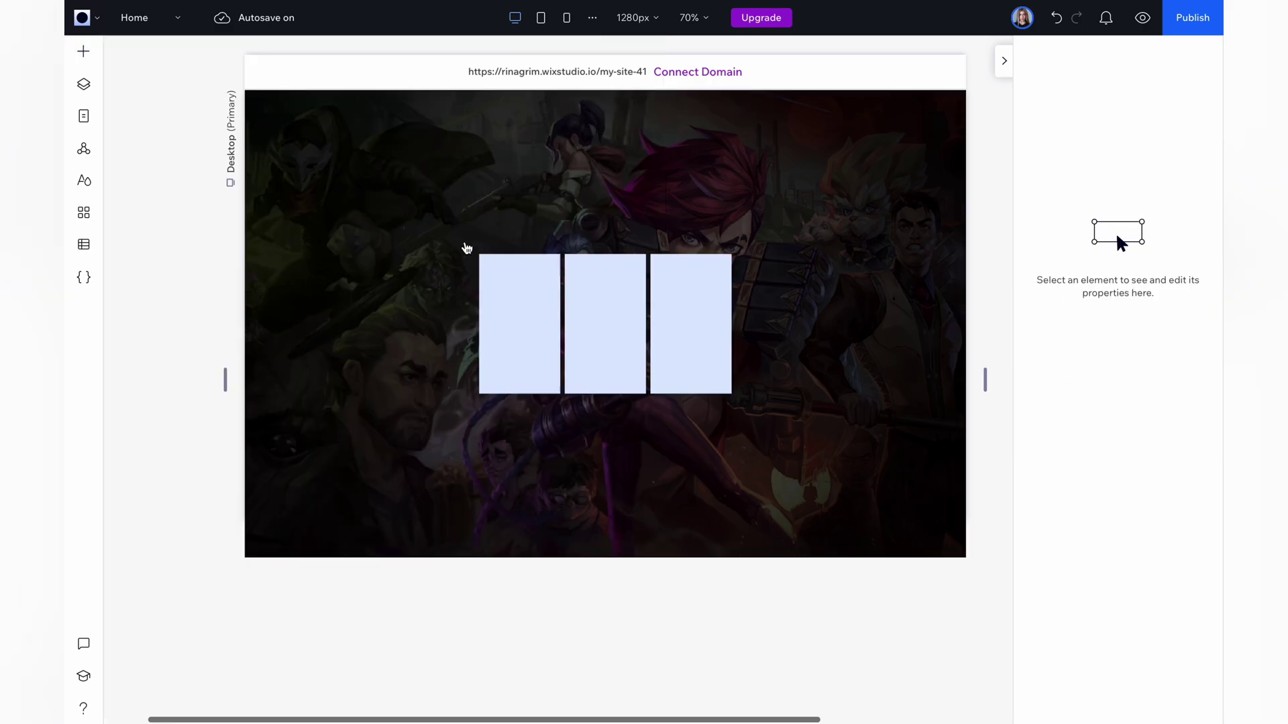
# - Widen the flexbox to about 78% width, make it much taller, and centre it vertically
pyautogui.moveTo(481, 326); pyautogui.dragTo(322, 322)
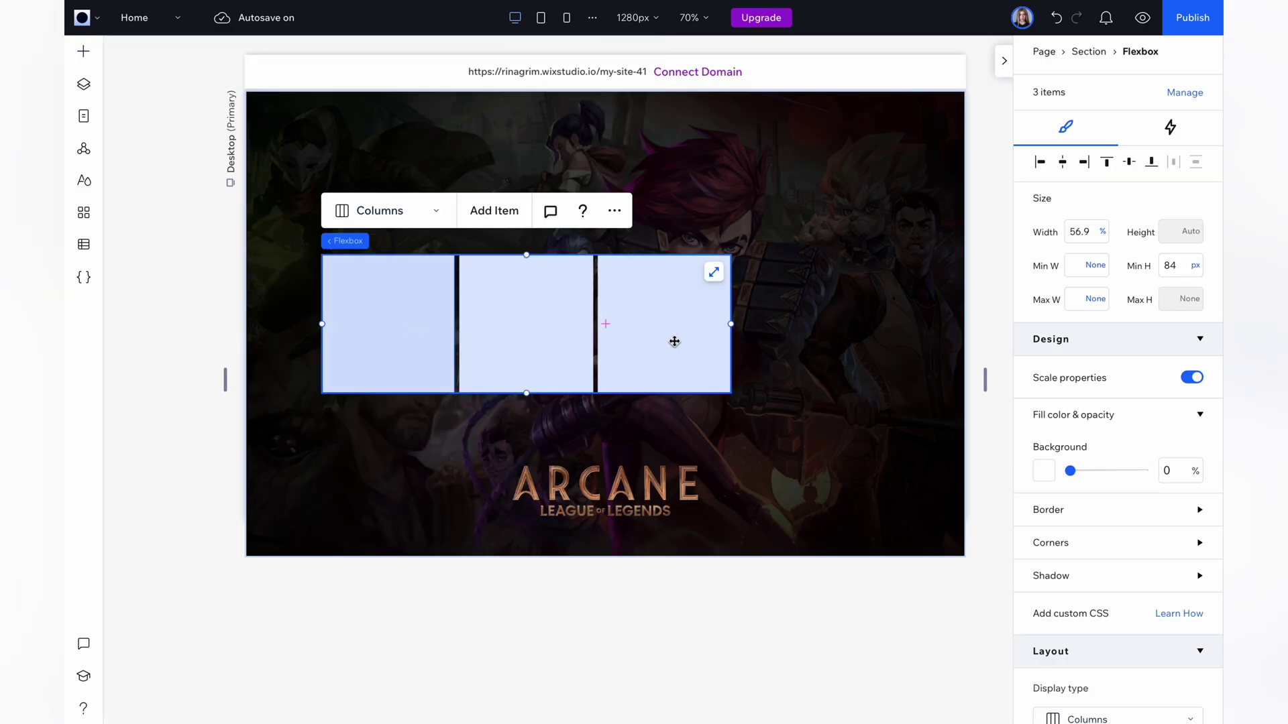
pyautogui.moveTo(731, 324); pyautogui.dragTo(886, 324)
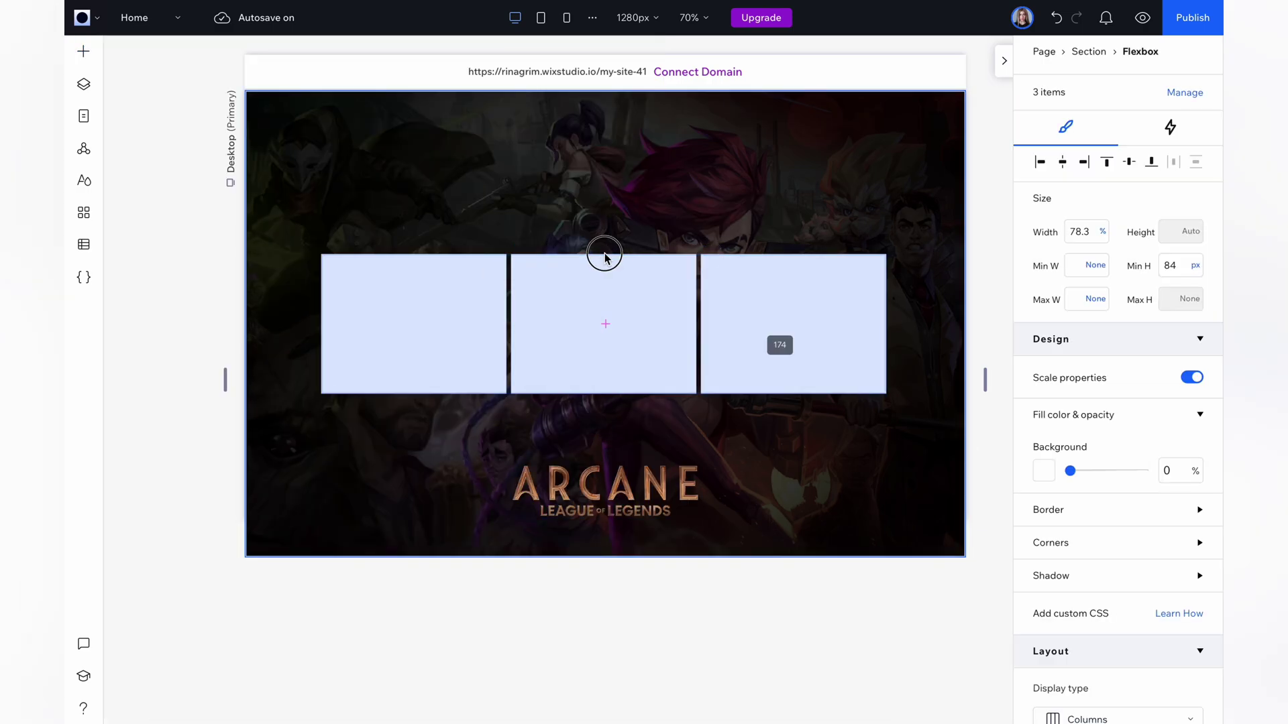
pyautogui.moveTo(604, 254); pyautogui.dragTo(598, 159)
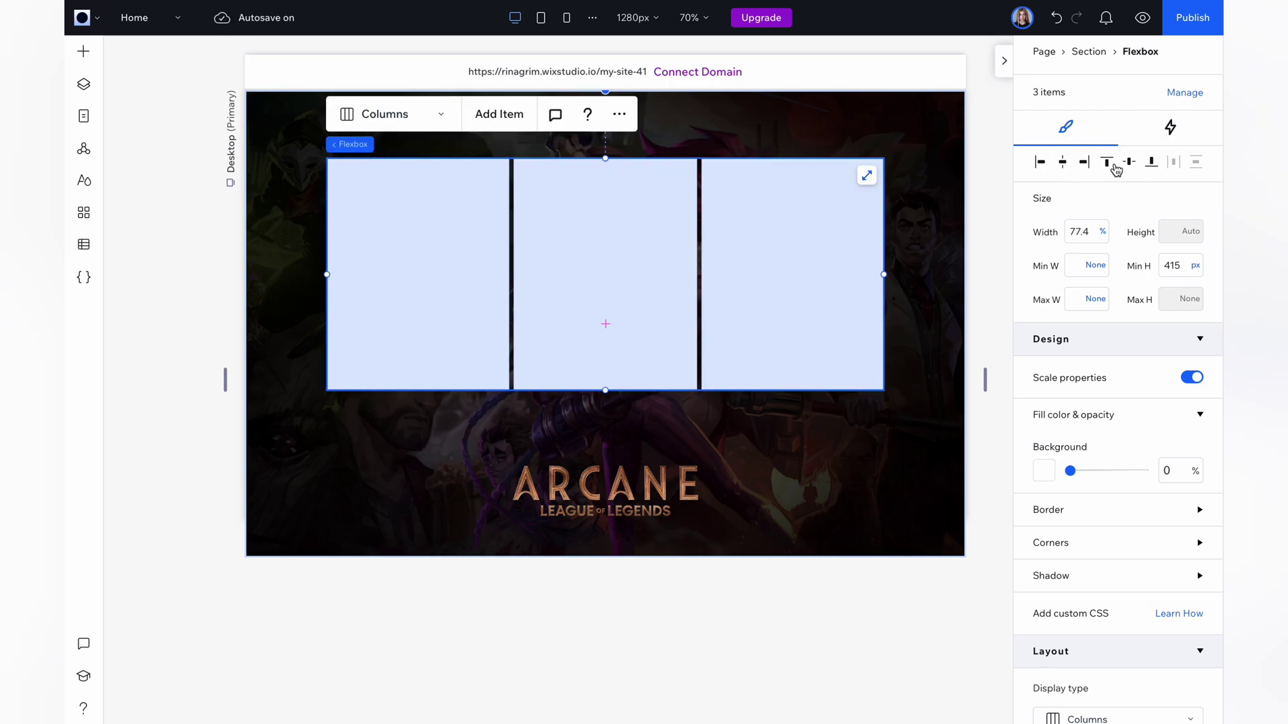
pyautogui.click(1130, 162)
pyautogui.click(602, 630)
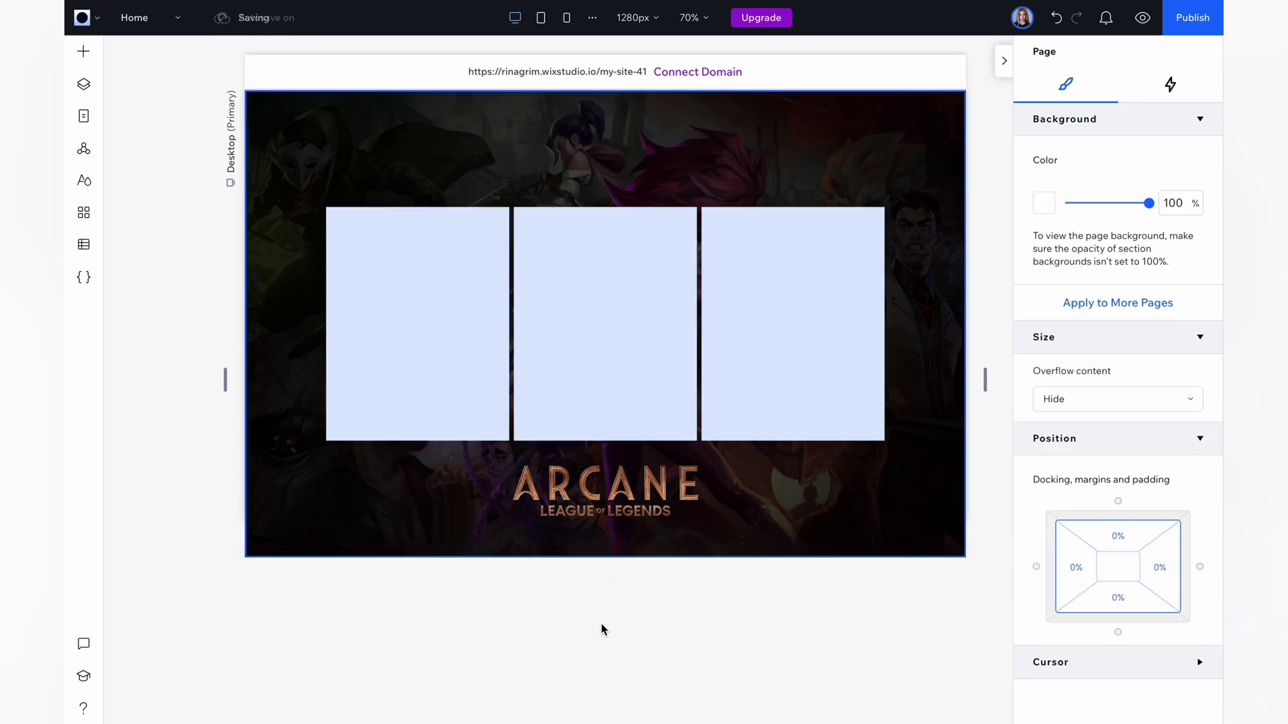
pyautogui.click(628, 533)
pyautogui.click(633, 331)
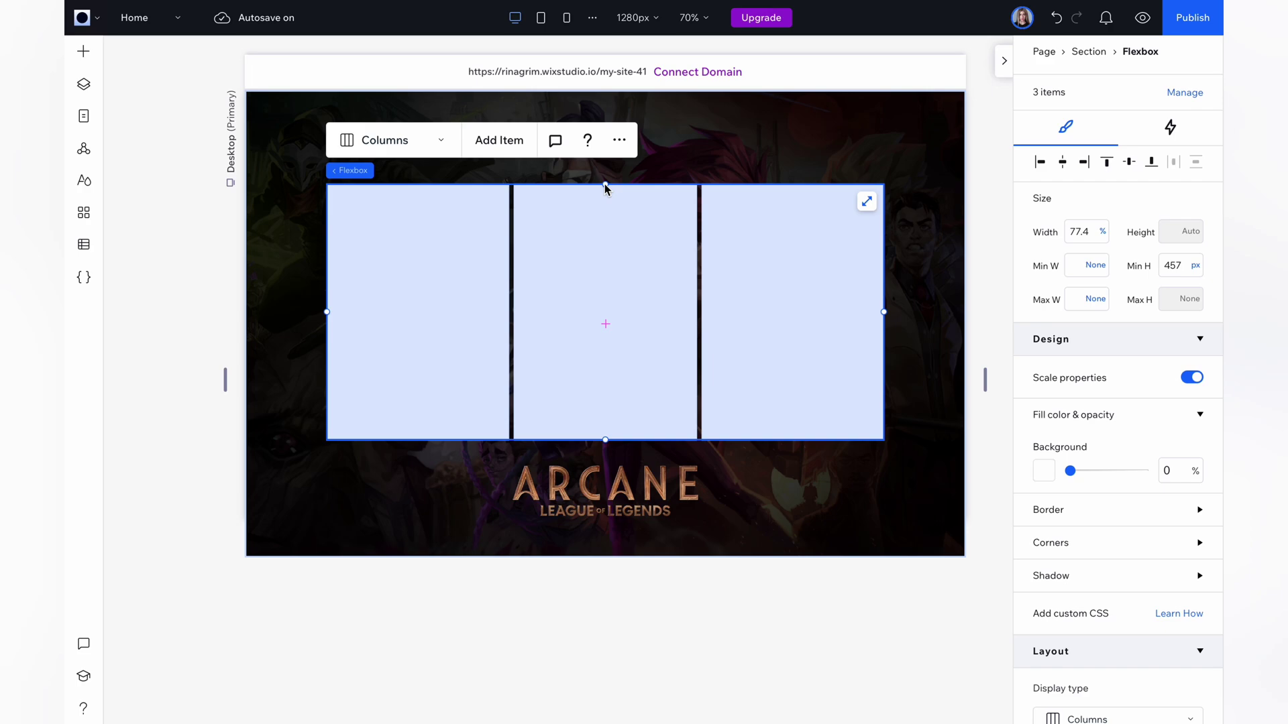
# - Set the gap between the flexbox columns to 35 px
pyautogui.scroll(-1, 1048, 575)
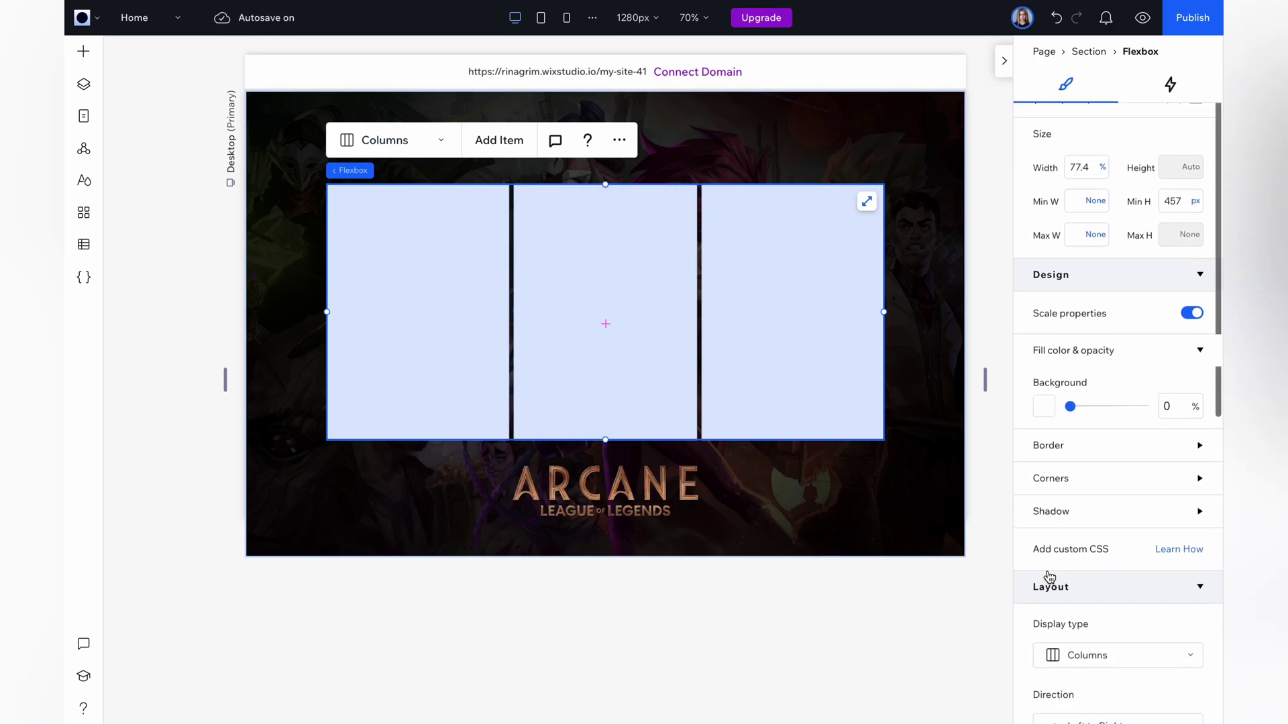
pyautogui.scroll(-6, 1050, 577)
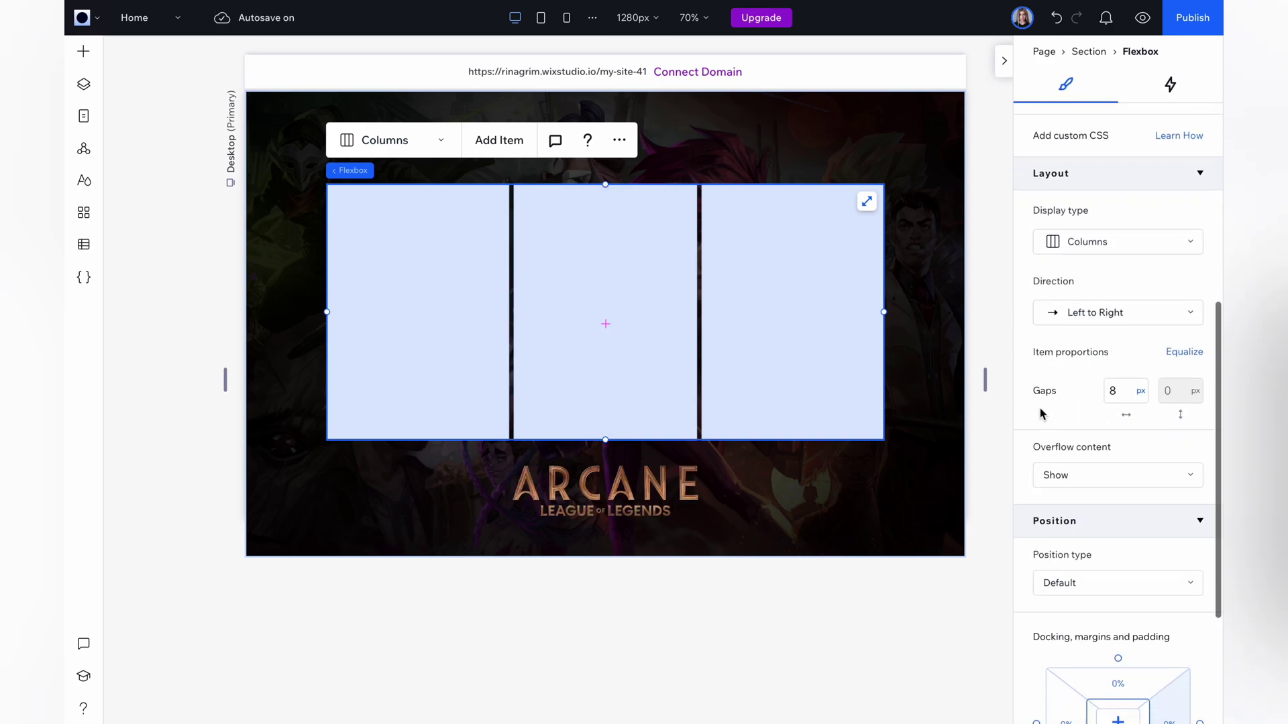
pyautogui.click(1118, 391)
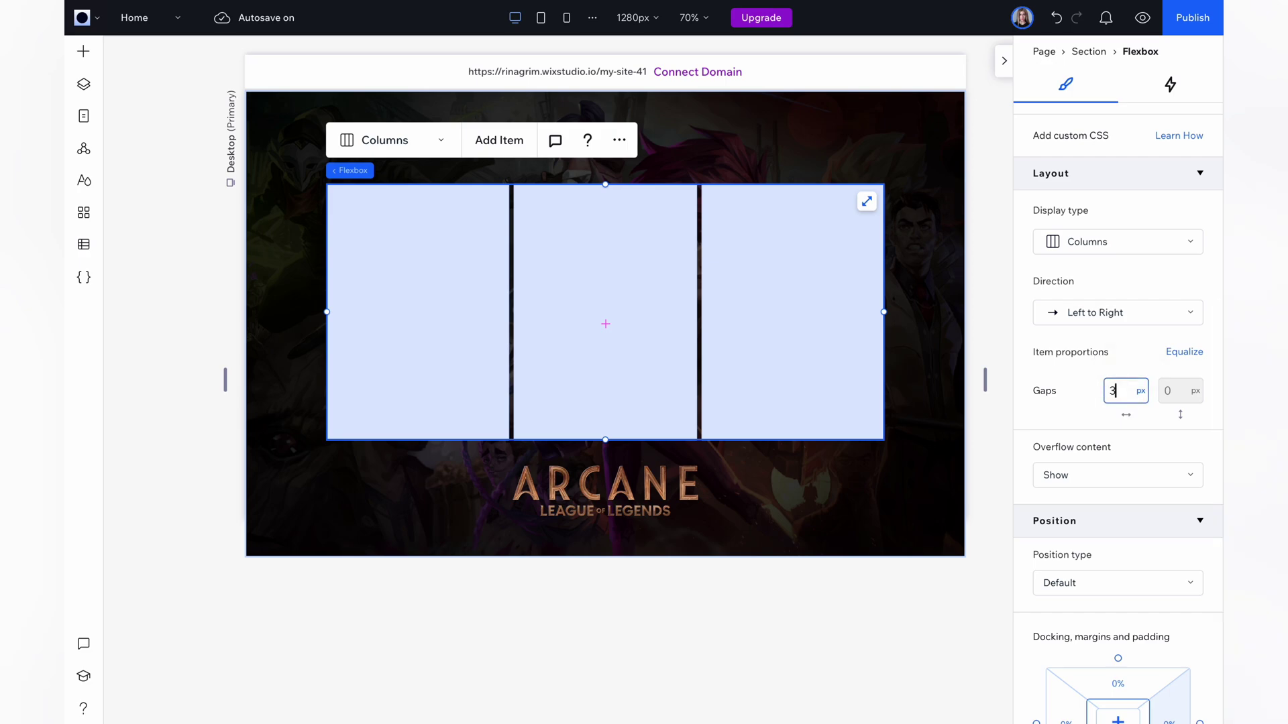
pyautogui.write('35')
pyautogui.press('Return')
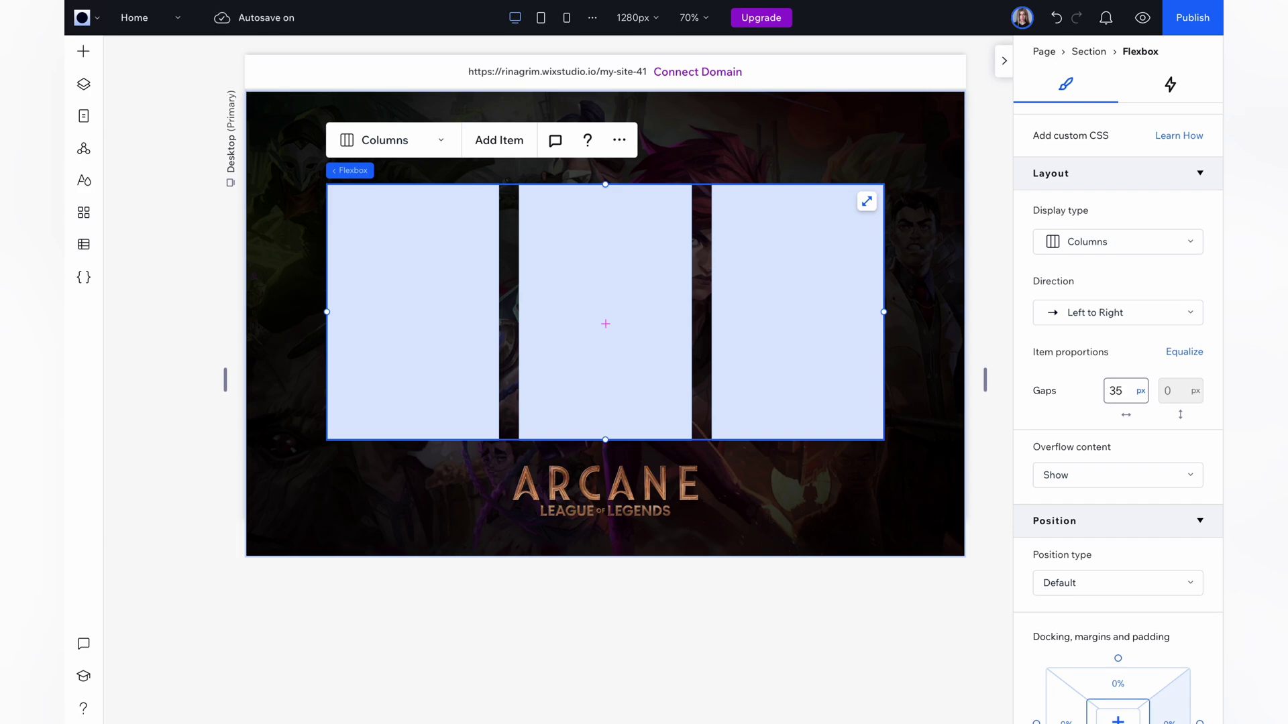
# - Give the left card a shadow at 135° with 5 px distance, 25 px size and 25 px blur
pyautogui.click(431, 335)
pyautogui.click(84, 84)
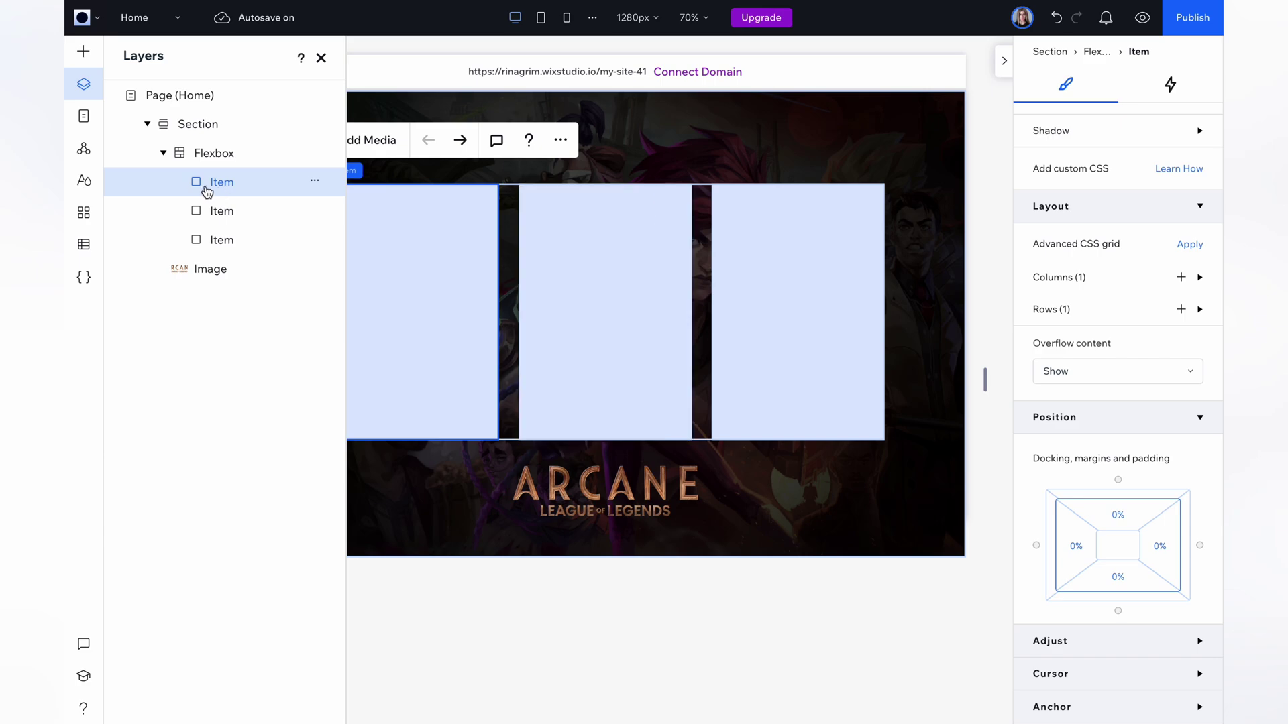
pyautogui.scroll(3, 1081, 206)
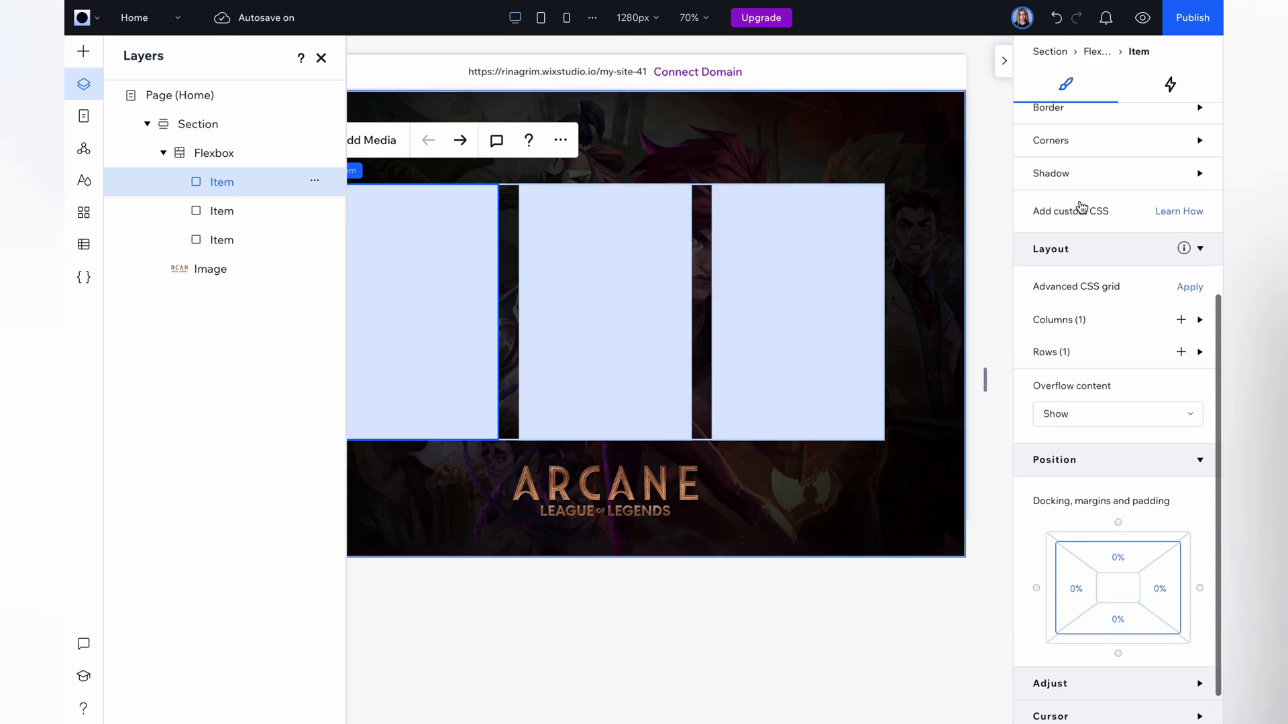
pyautogui.scroll(1, 1081, 207)
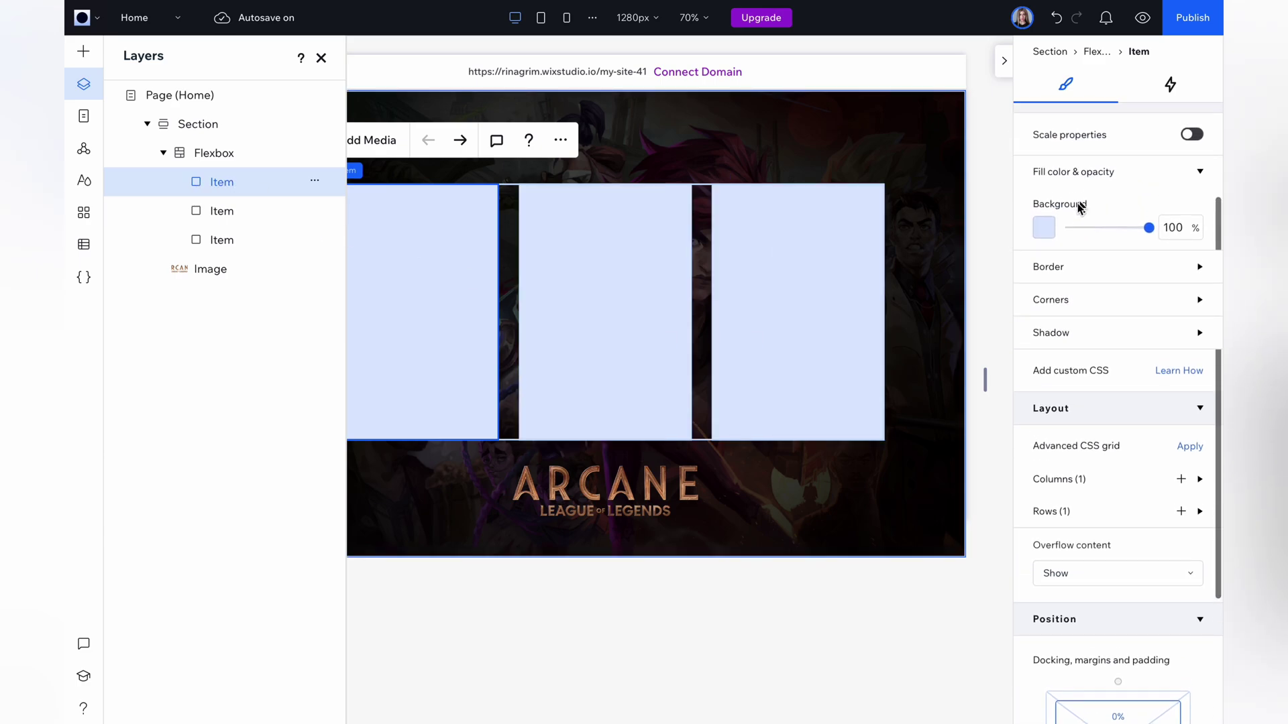
pyautogui.click(1112, 340)
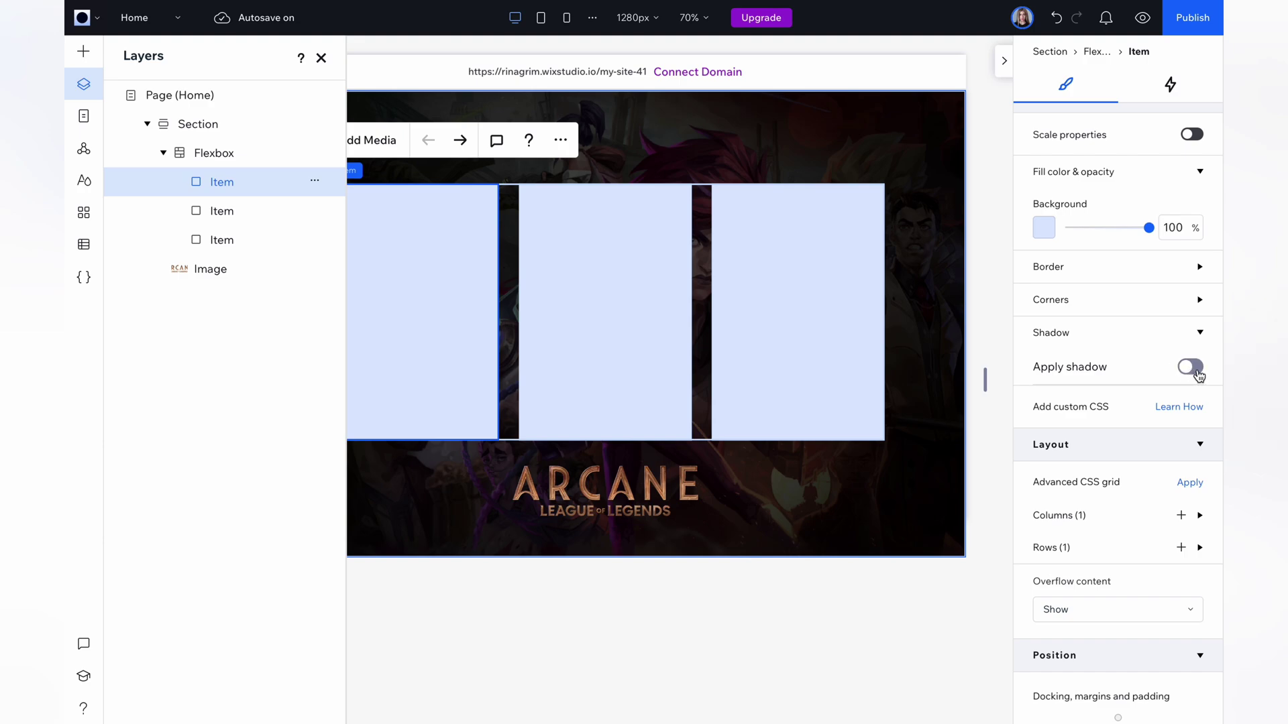
pyautogui.click(1191, 367)
pyautogui.scroll(-3, 1157, 442)
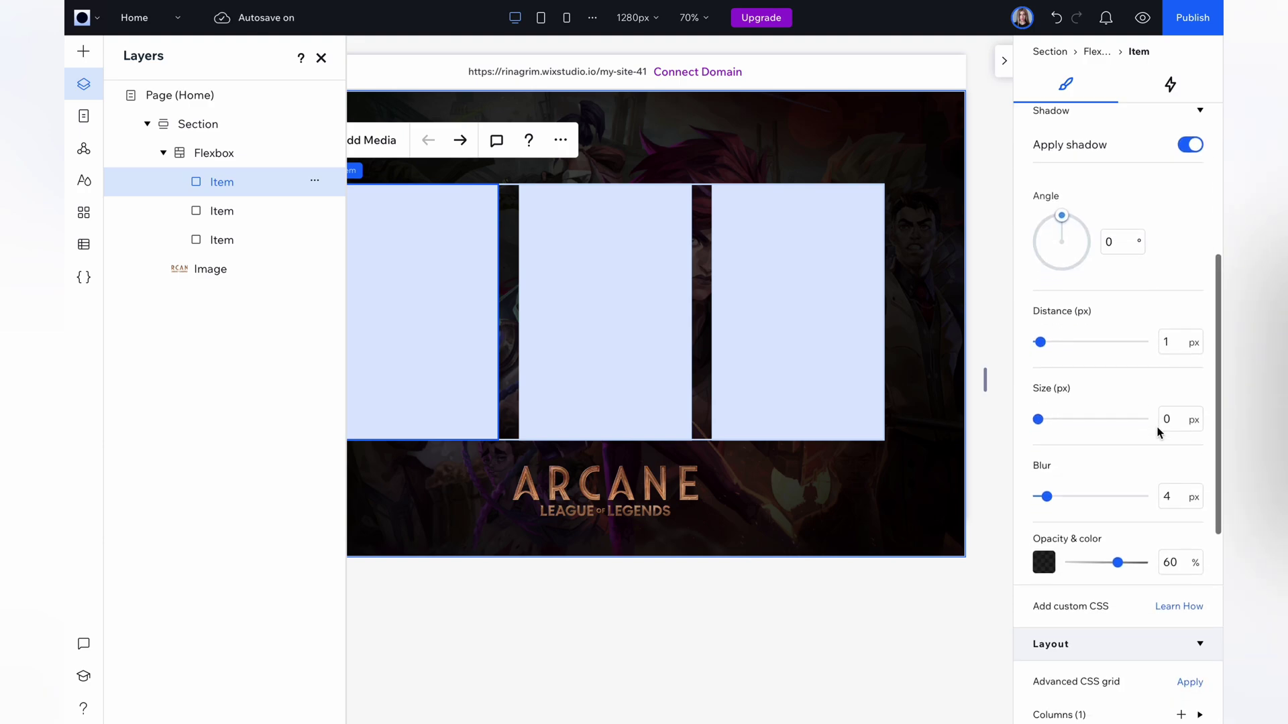
pyautogui.moveTo(1064, 222); pyautogui.dragTo(1088, 271)
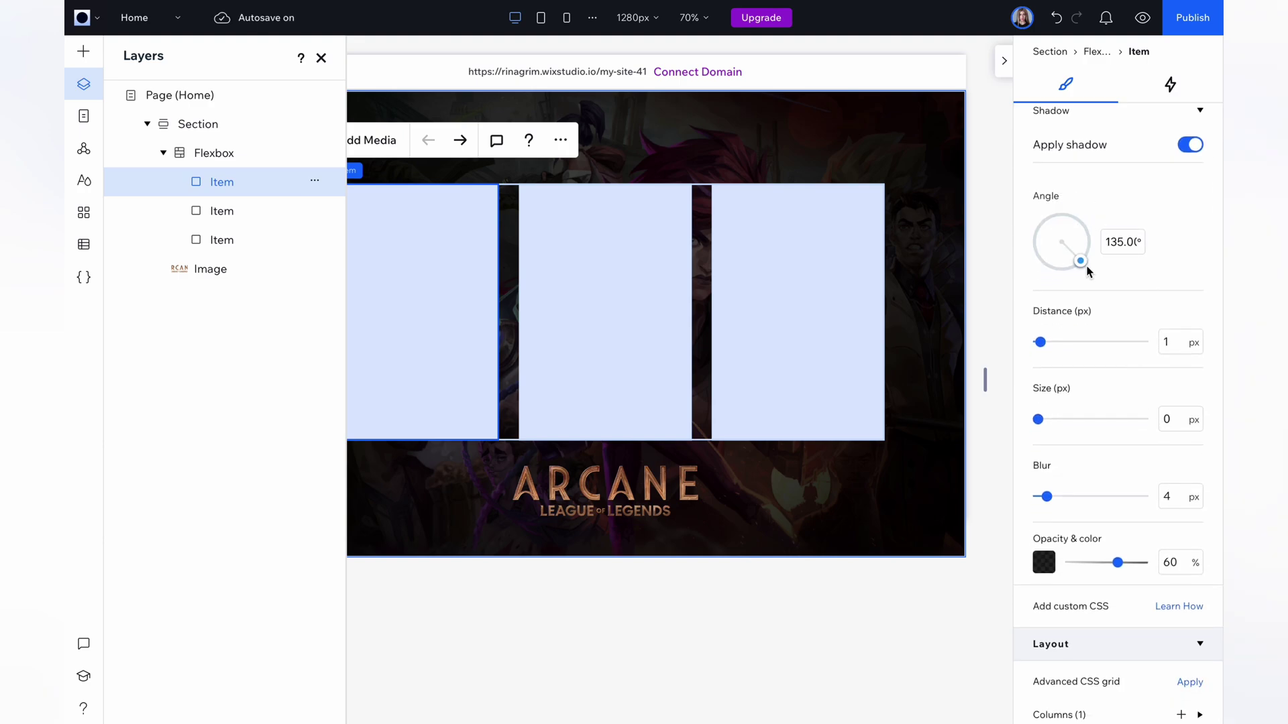
pyautogui.moveTo(1041, 342); pyautogui.dragTo(1049, 342)
pyautogui.click(1161, 339)
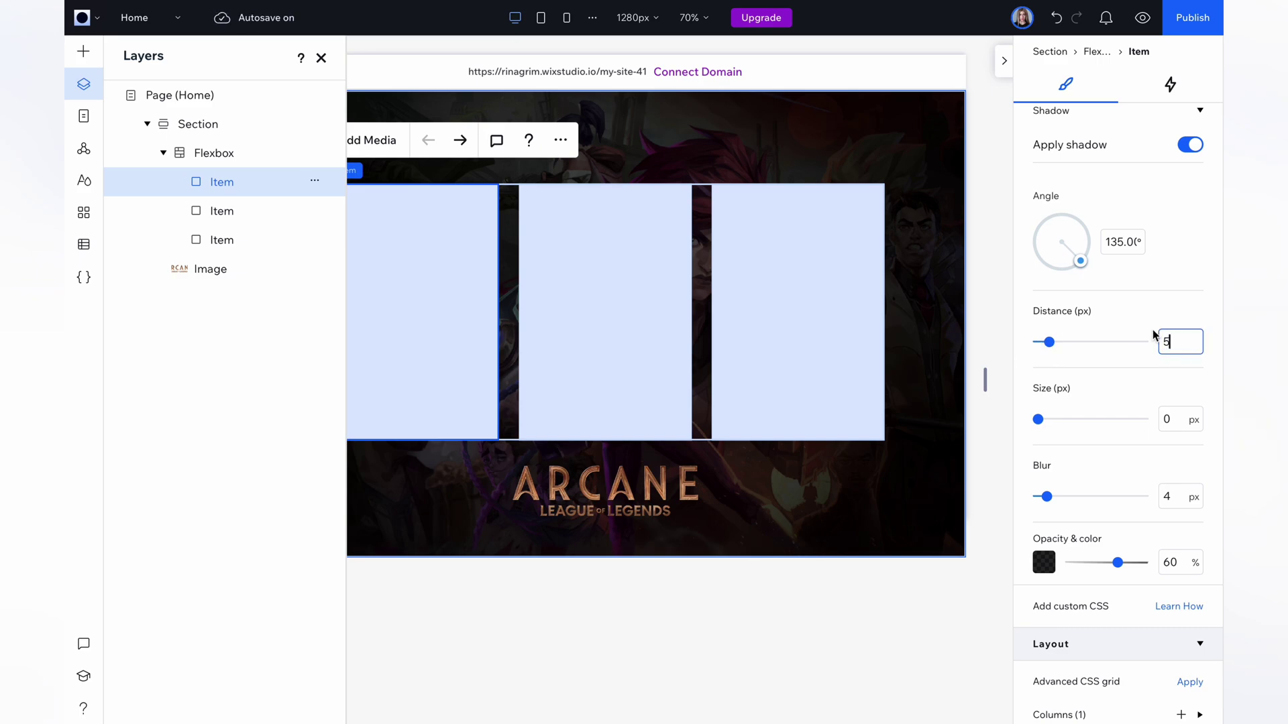
pyautogui.click(1170, 420)
pyautogui.write('25')
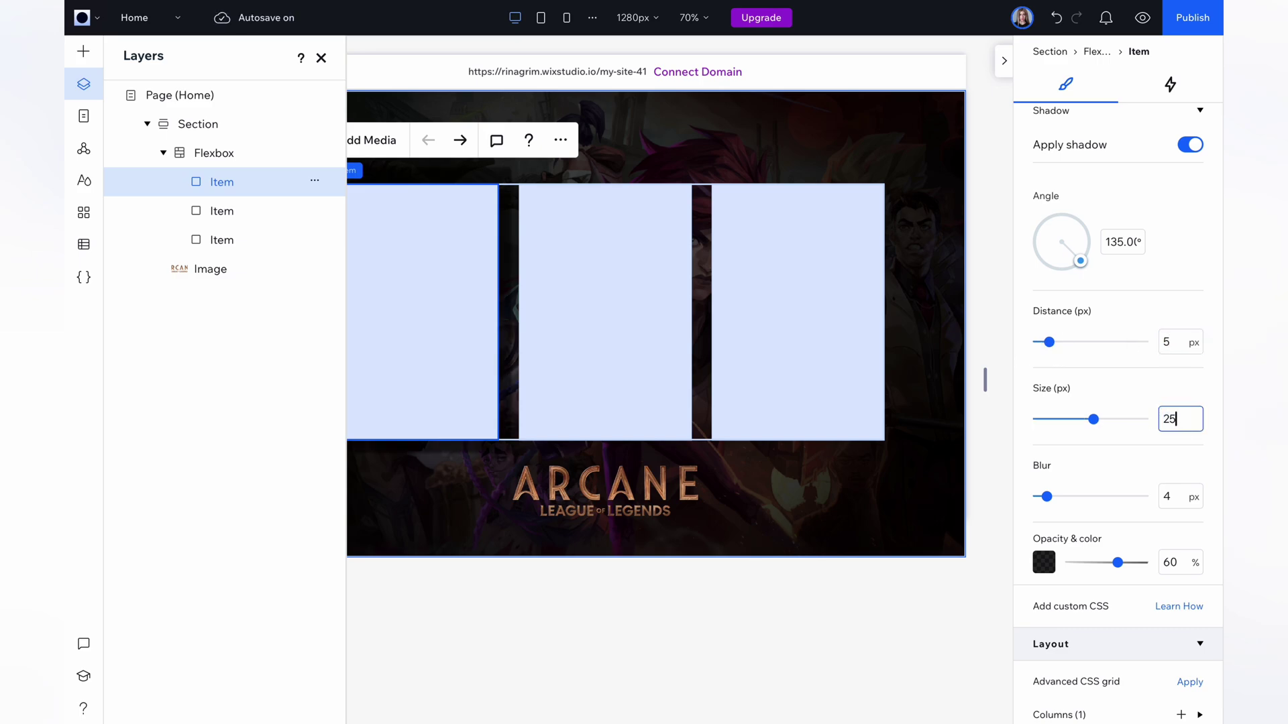
pyautogui.click(1173, 503)
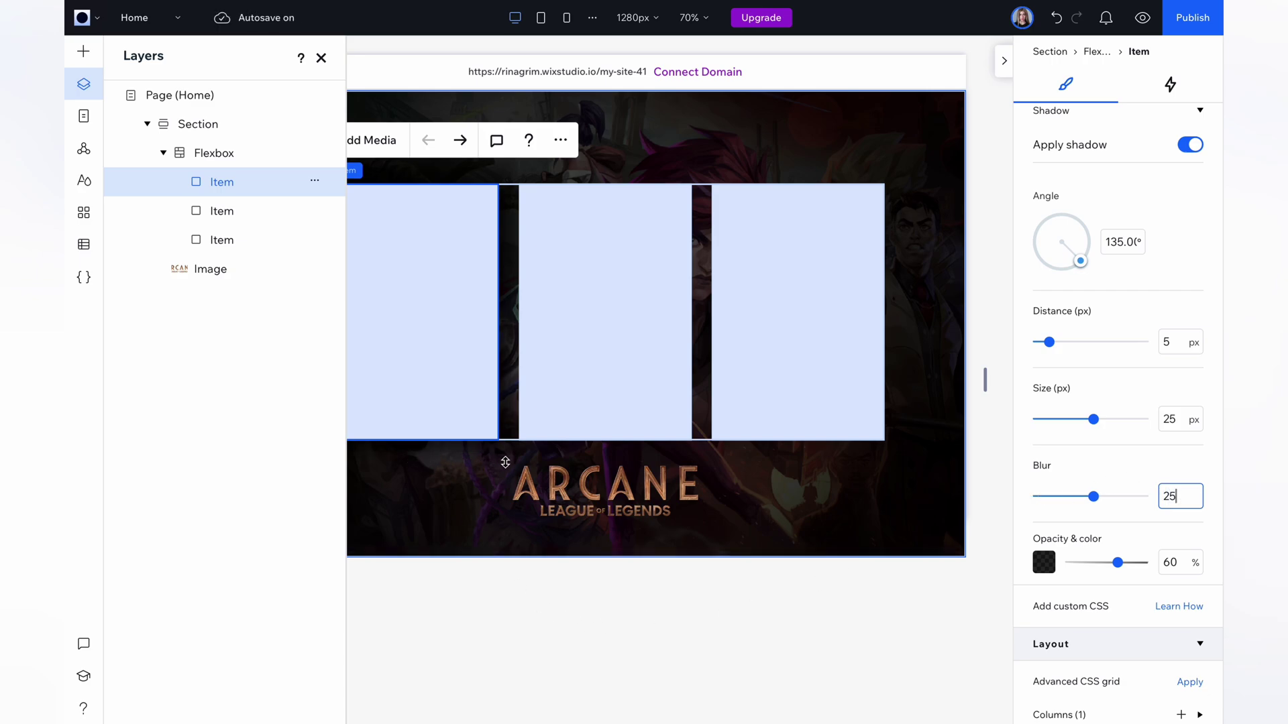
# - Turn on the same shadow for the middle card: 5 px distance, size 25, blur 25
pyautogui.click(222, 212)
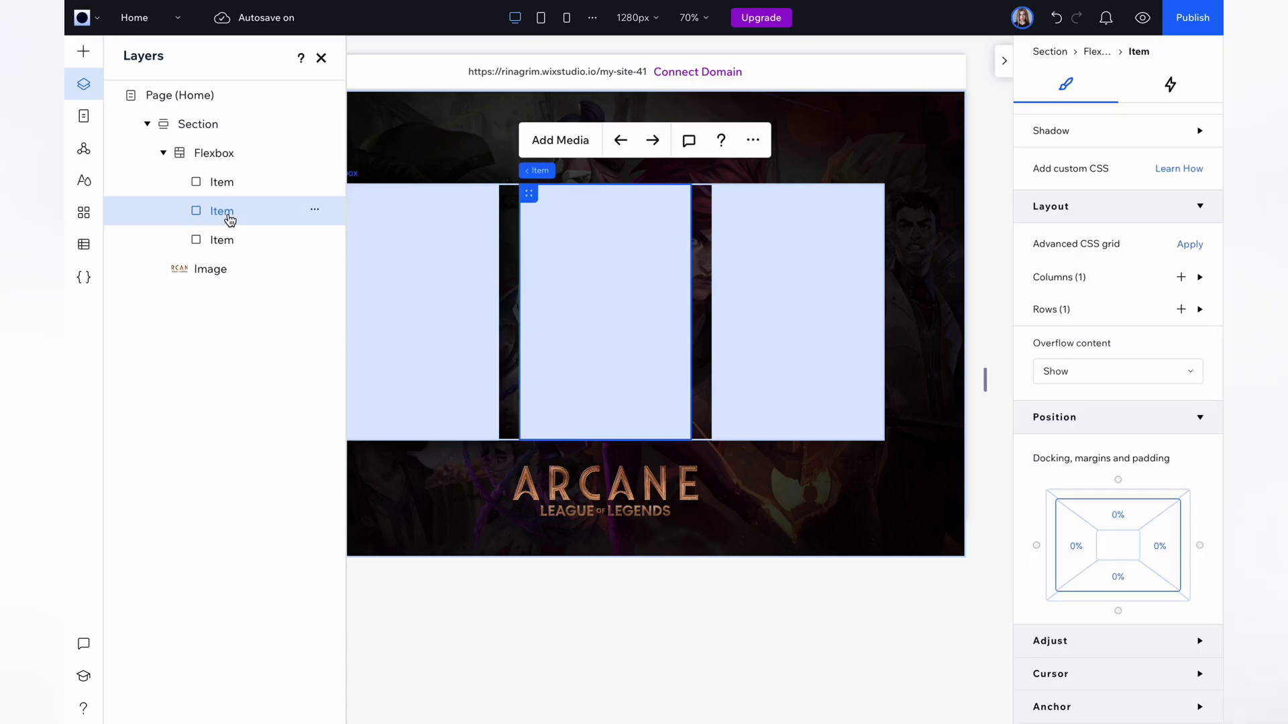
pyautogui.click(1050, 131)
pyautogui.click(1191, 165)
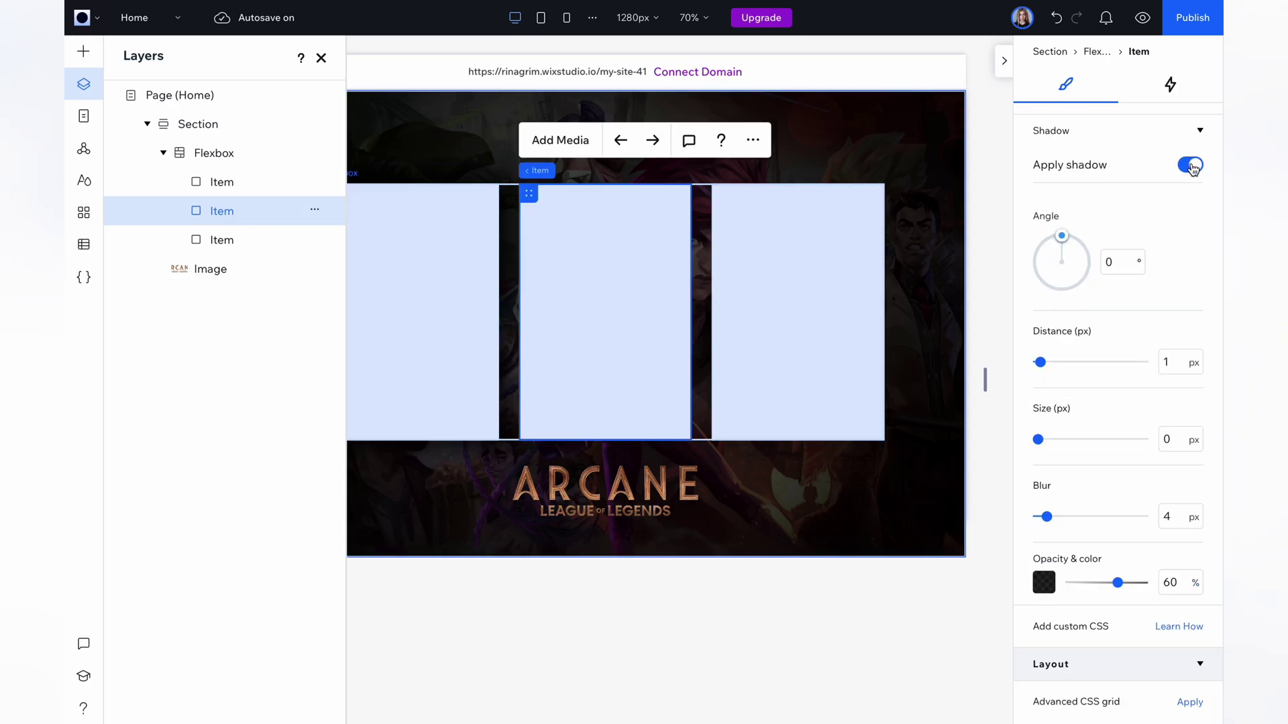
pyautogui.click(1170, 357)
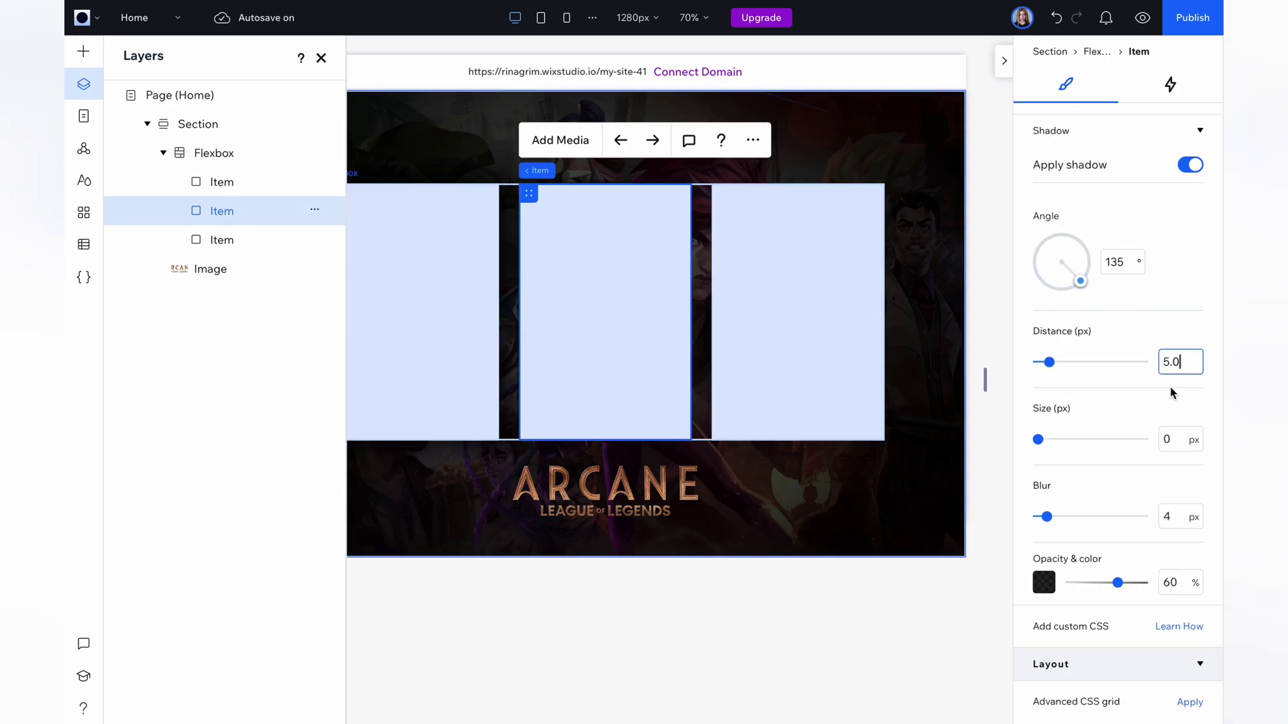
pyautogui.click(1174, 437)
pyautogui.write('25')
pyautogui.click(1173, 517)
pyautogui.write('25')
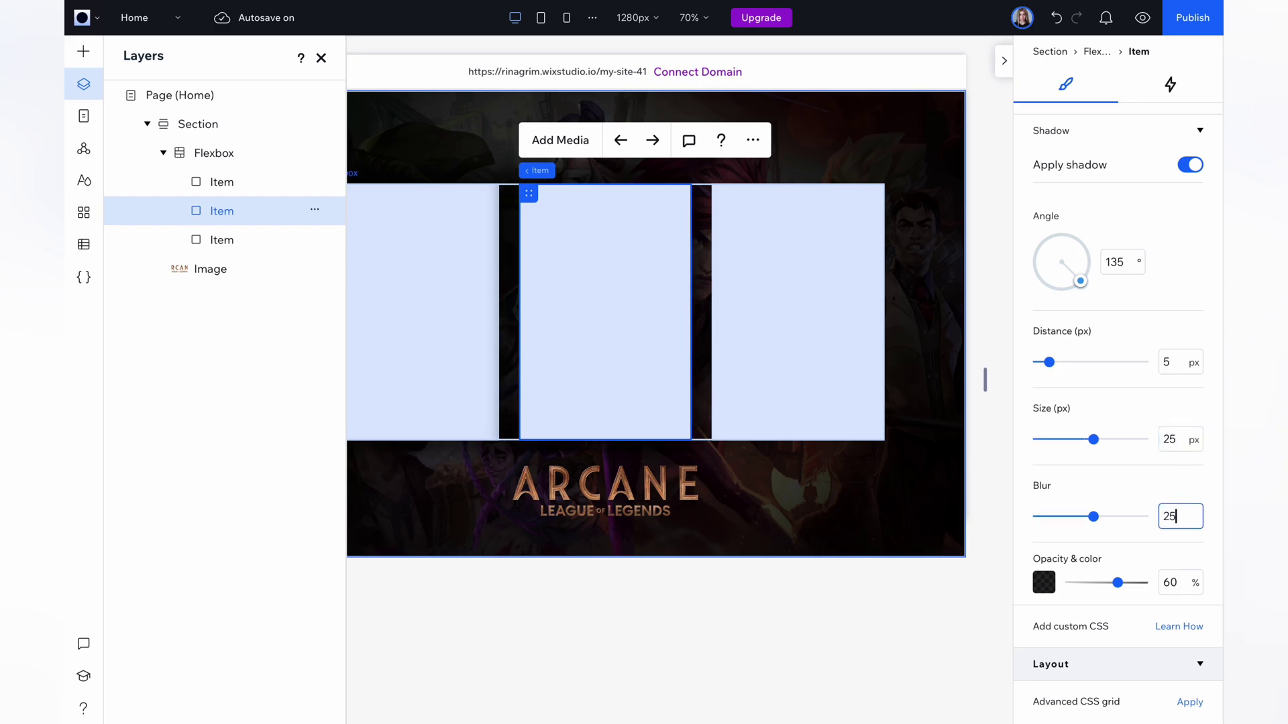
# - Add a matching shadow to the third card with distance 5, size 25 and blur 25
pyautogui.click(779, 374)
pyautogui.click(1070, 130)
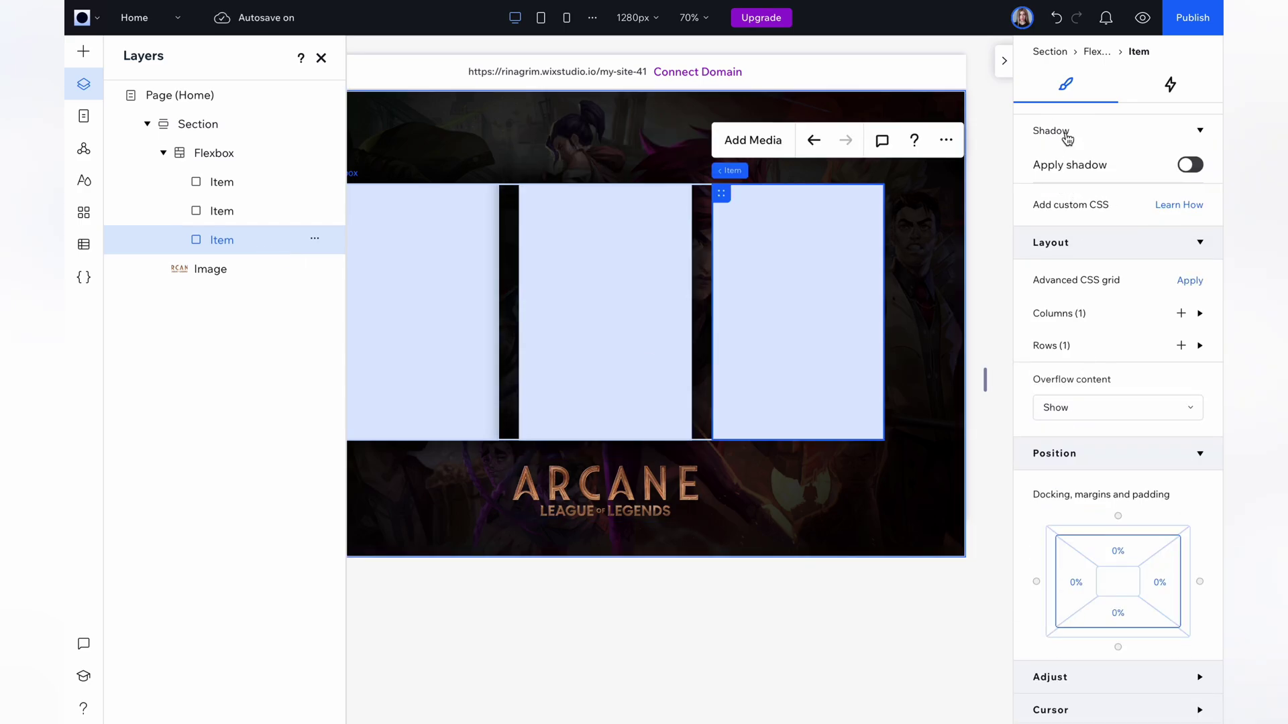
pyautogui.click(1194, 166)
pyautogui.click(1168, 363)
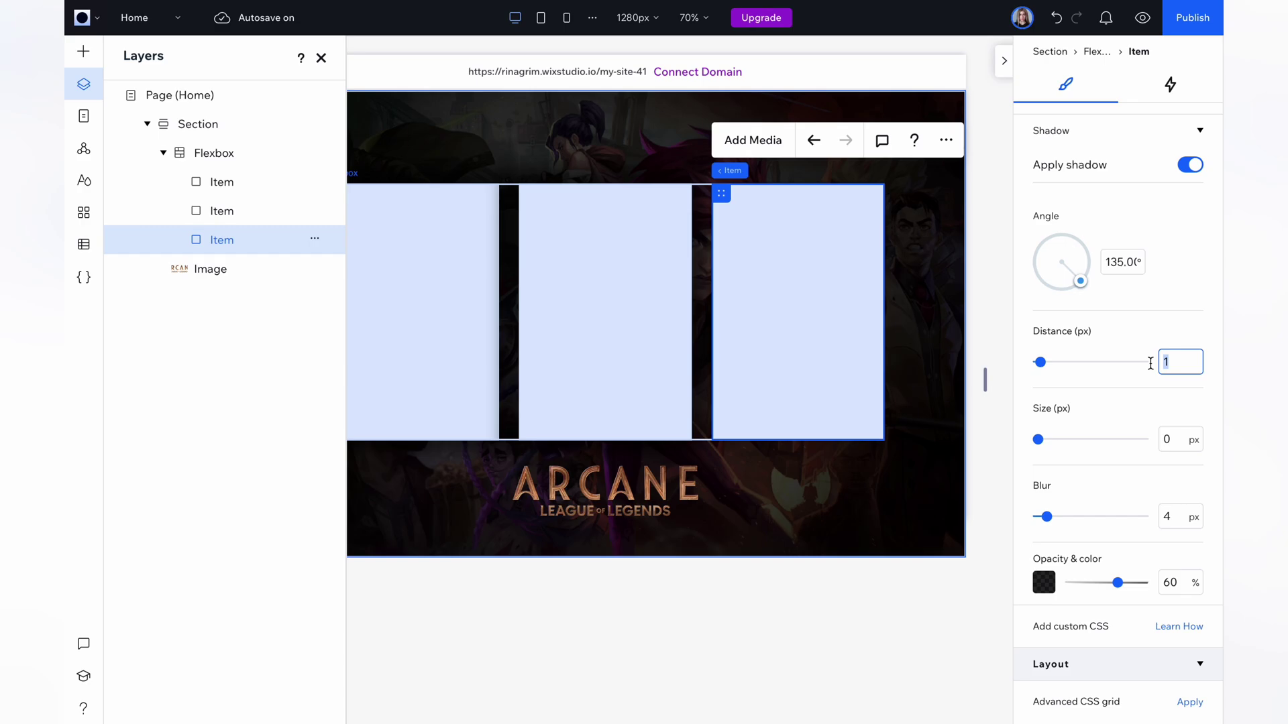
pyautogui.write('5')
pyautogui.press('Tab')
pyautogui.write('25')
pyautogui.press('Tab')
pyautogui.write('2')
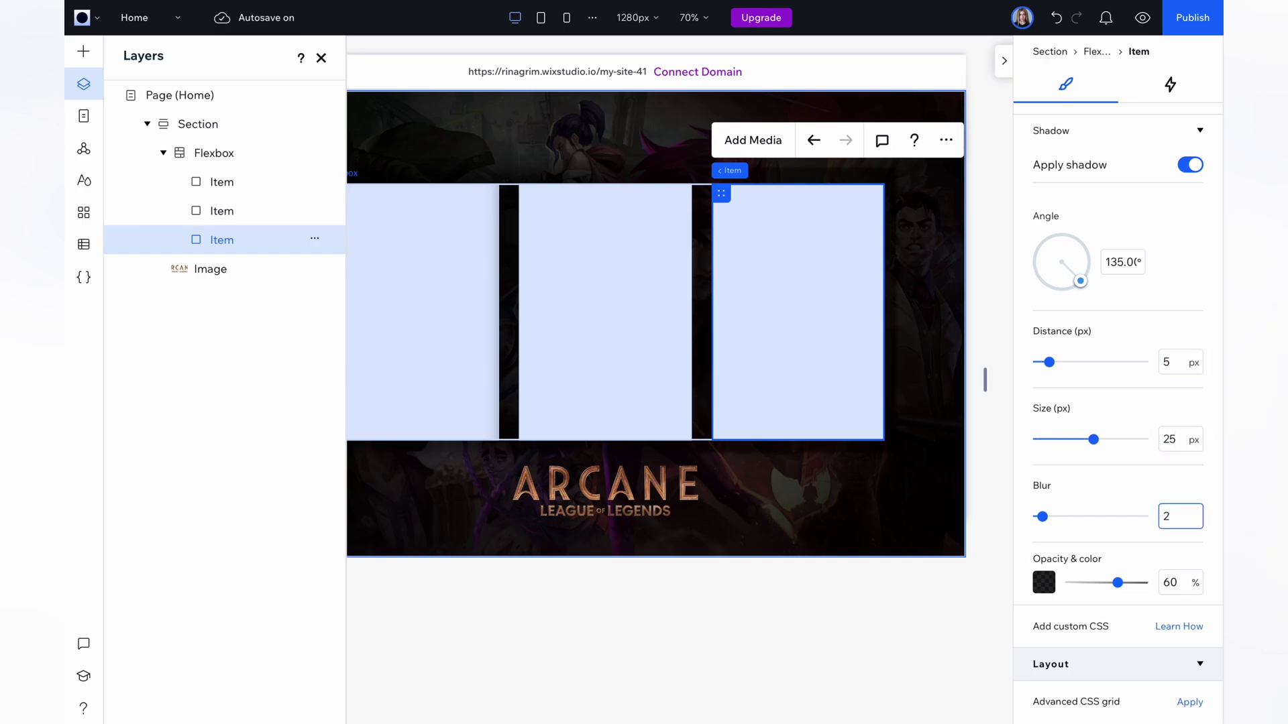
pyautogui.write('5')
pyautogui.click(843, 591)
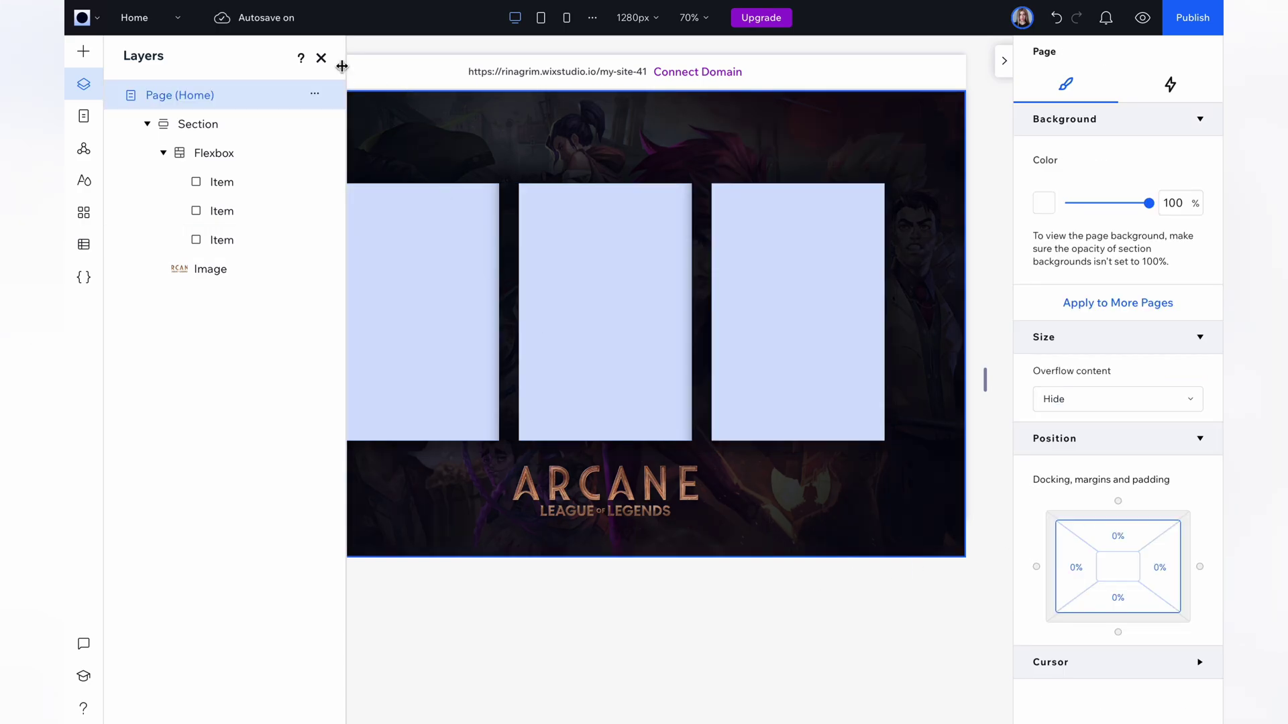
# - Drop the fill opacity of the first and second cards to 0%
pyautogui.click(321, 58)
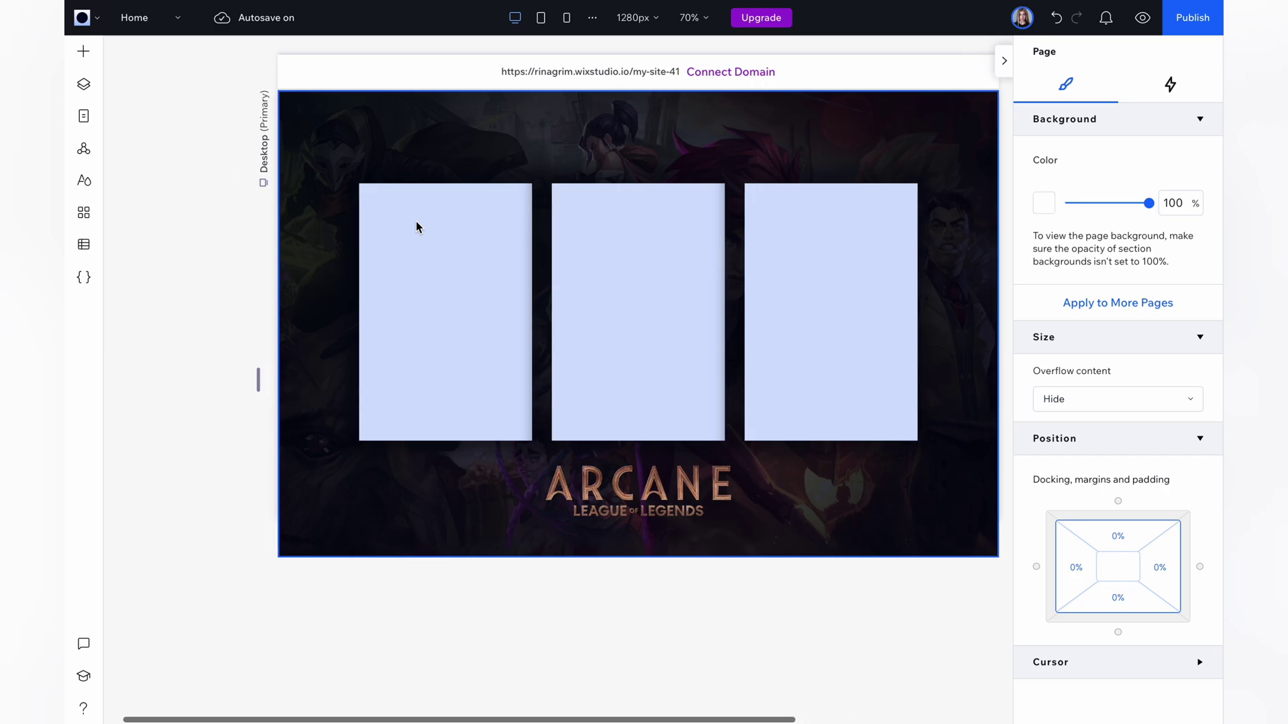
pyautogui.click(453, 275)
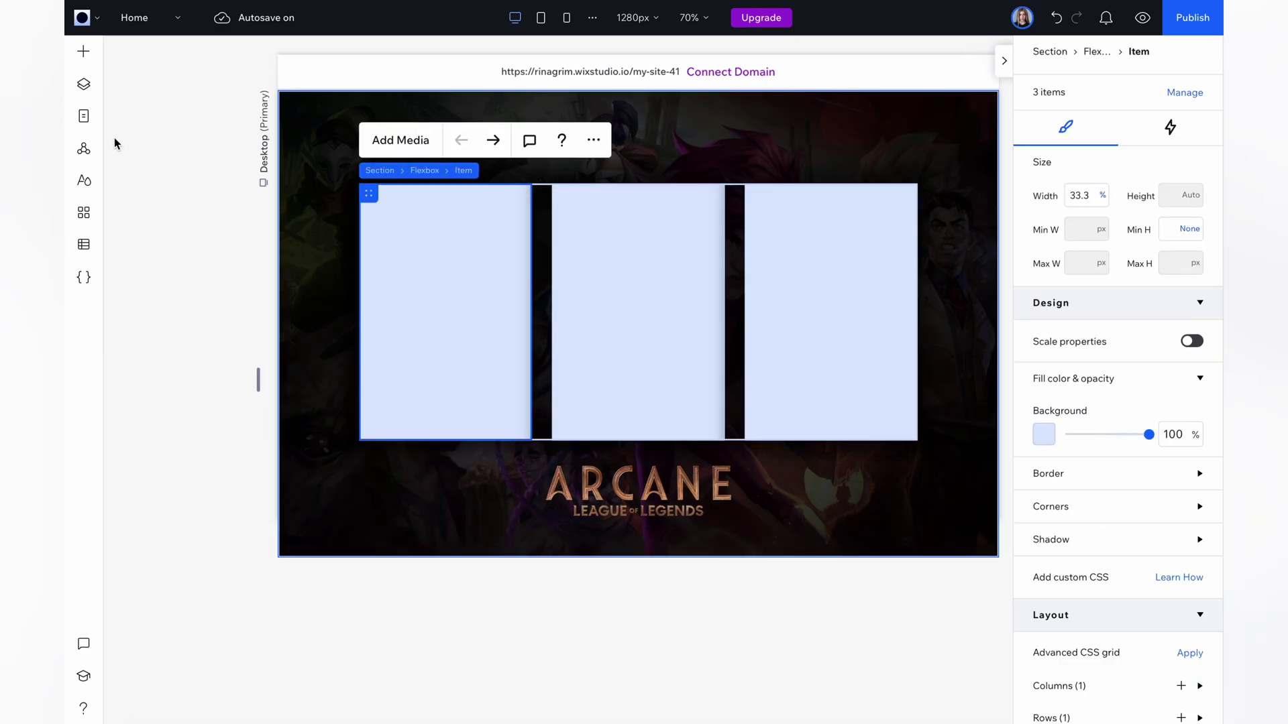
pyautogui.click(83, 84)
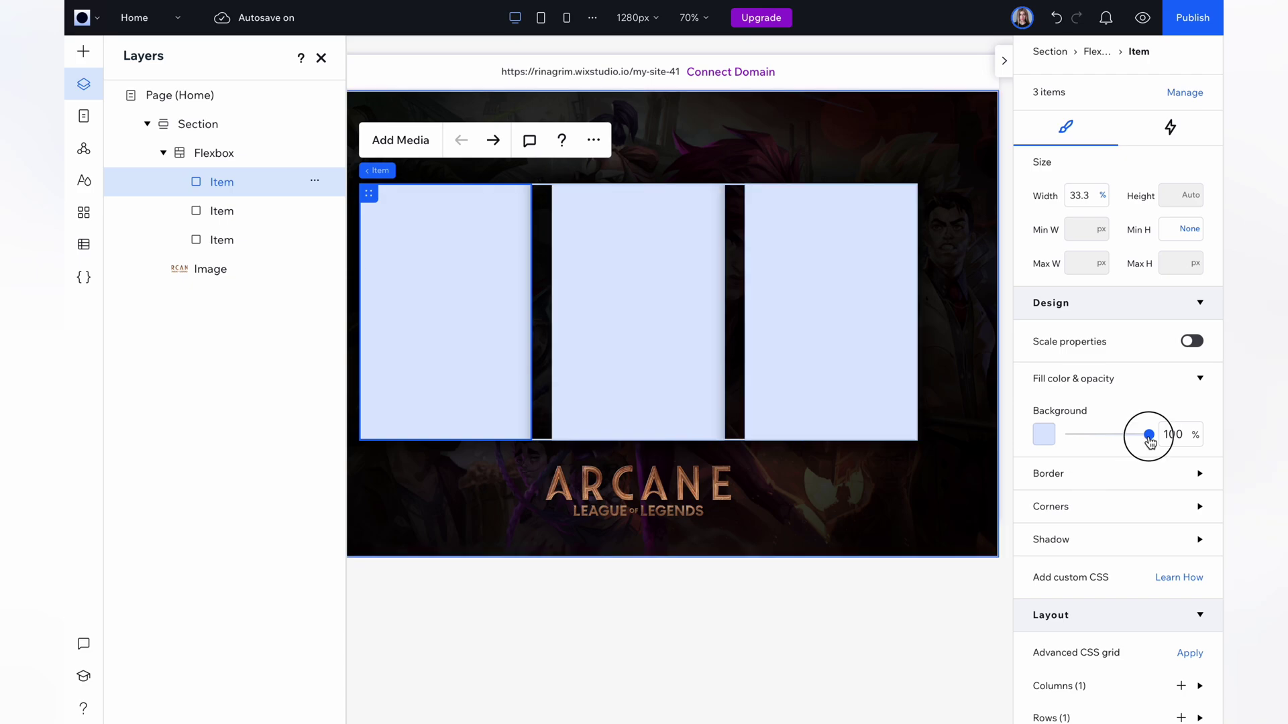
pyautogui.moveTo(1149, 435); pyautogui.dragTo(1040, 436)
pyautogui.click(273, 218)
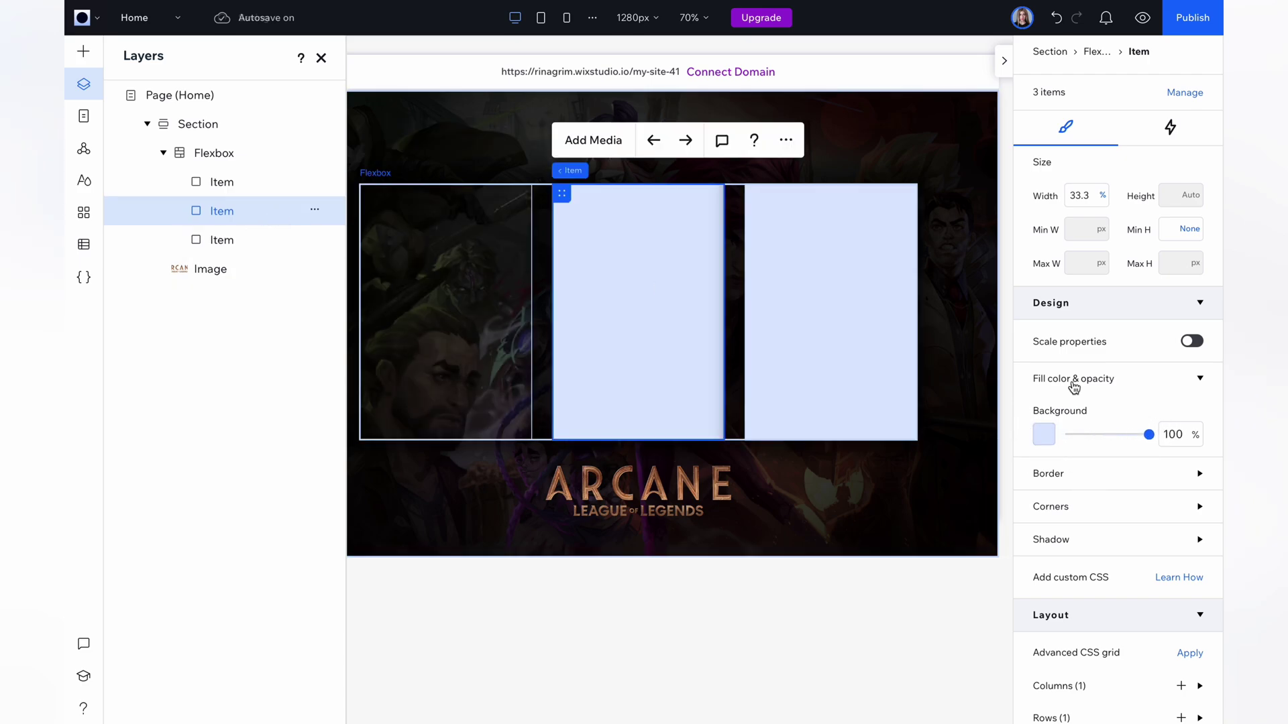
pyautogui.moveTo(1149, 435); pyautogui.dragTo(945, 436)
pyautogui.click(265, 248)
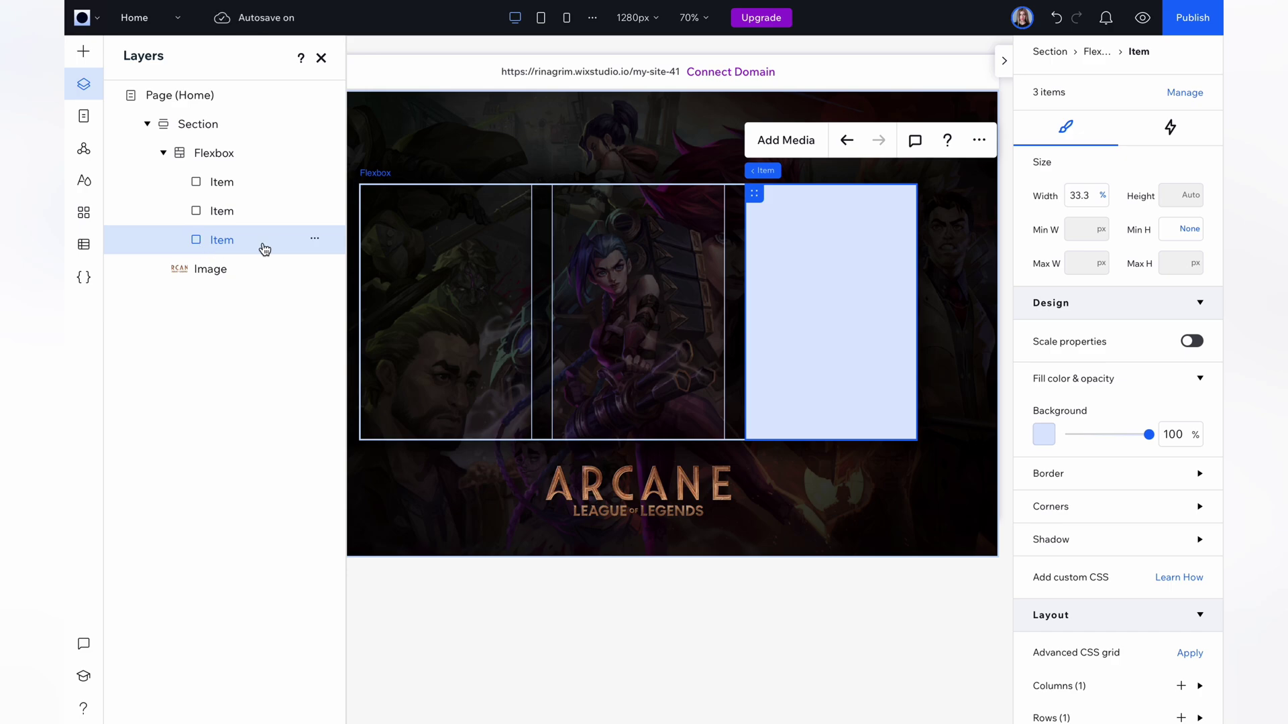
# - Make the third card's fill 0% opaque and place Jinx.png in the first card
pyautogui.moveTo(1149, 435); pyautogui.dragTo(966, 445)
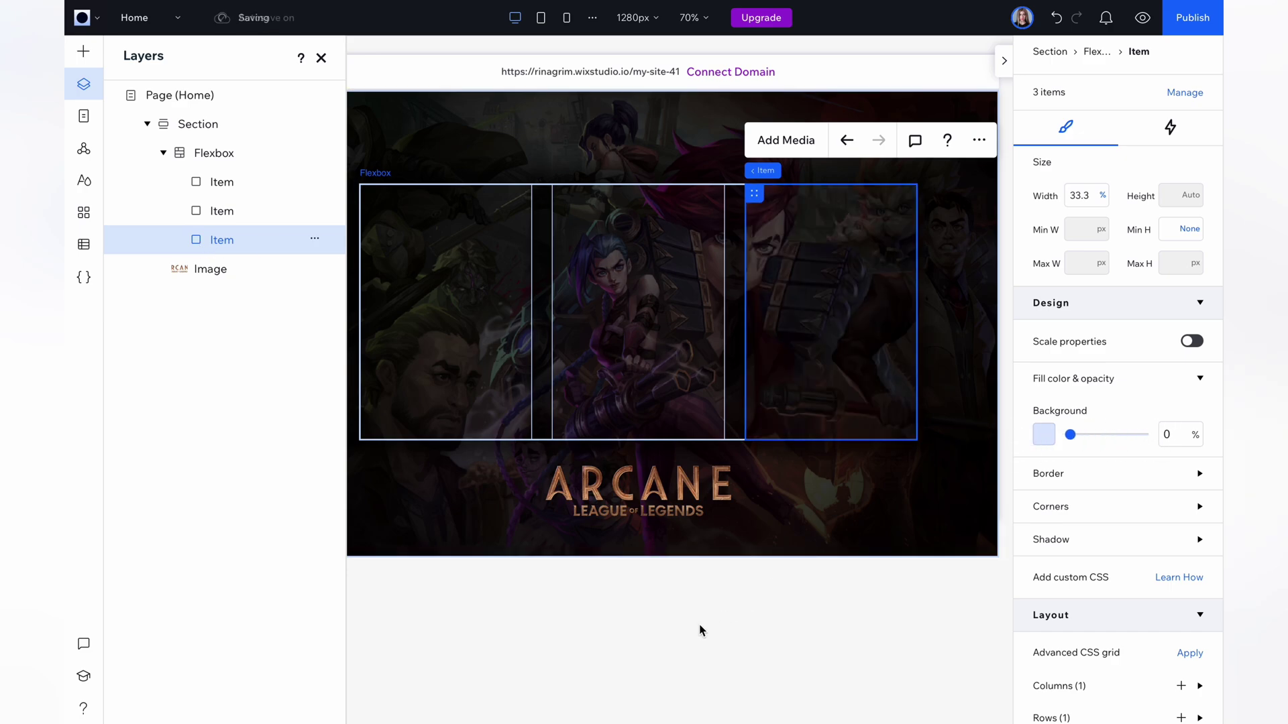
pyautogui.click(320, 58)
pyautogui.click(471, 309)
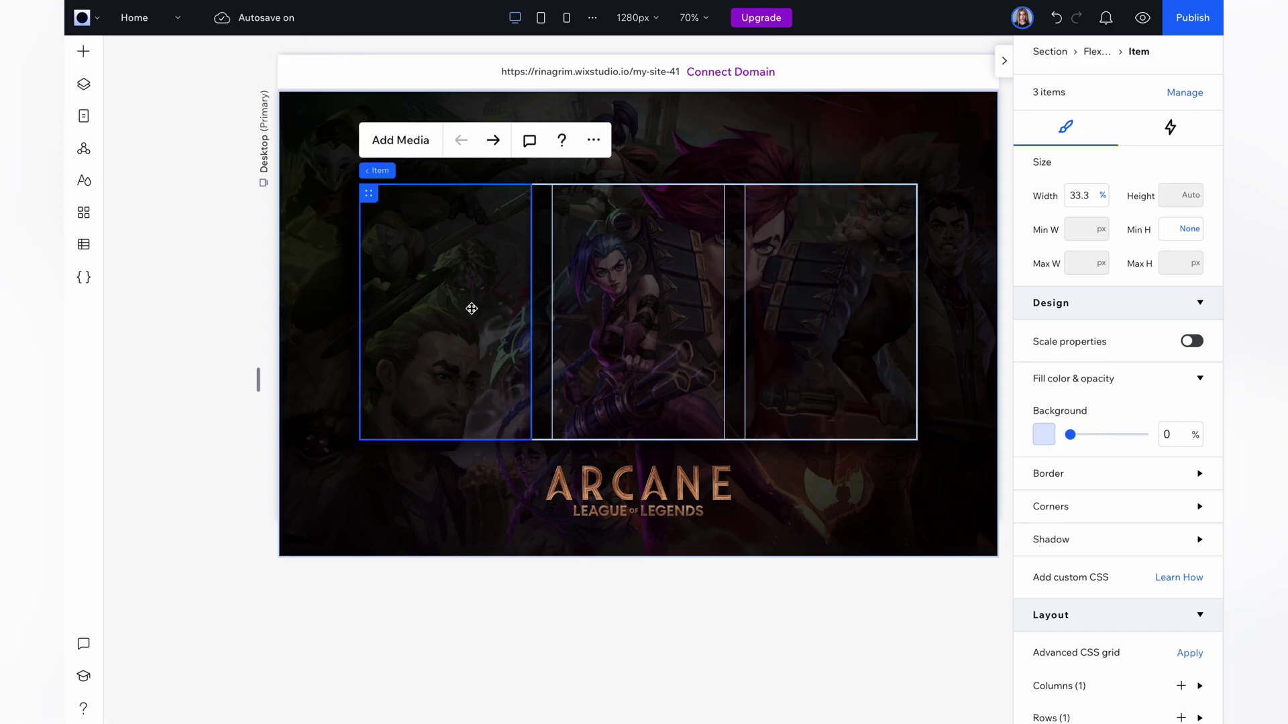
pyautogui.click(412, 143)
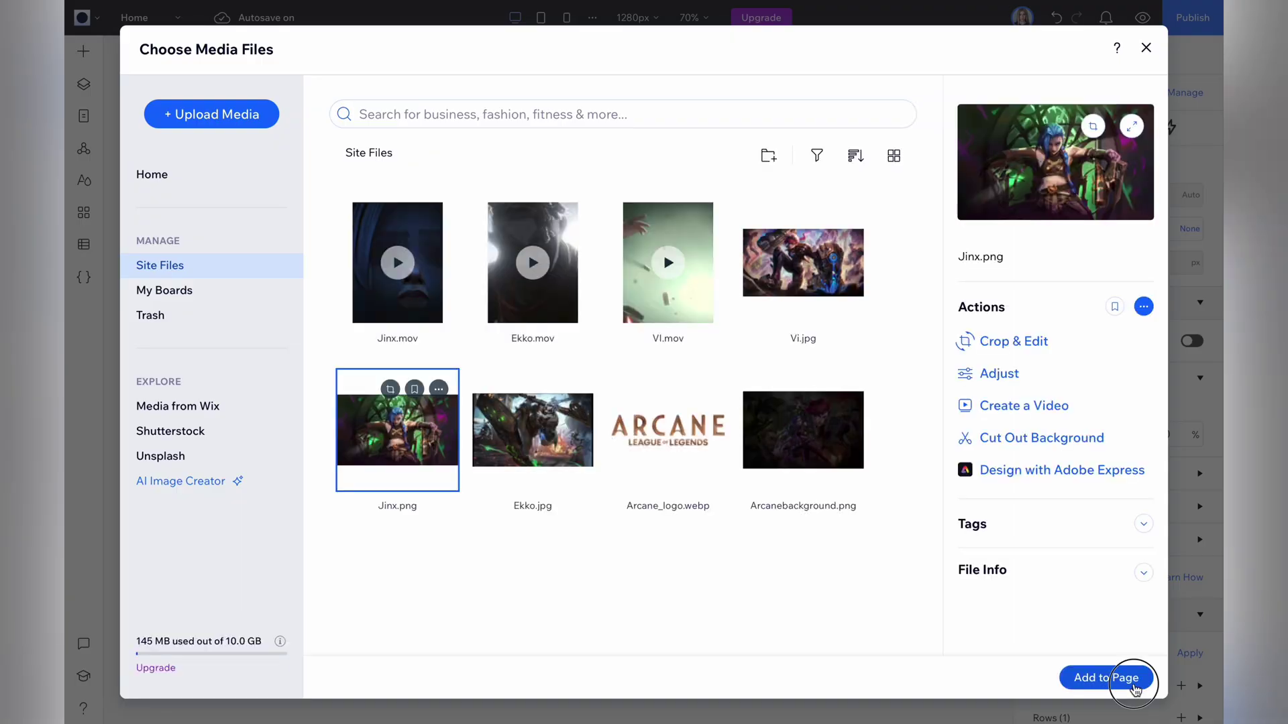
pyautogui.click(1134, 691)
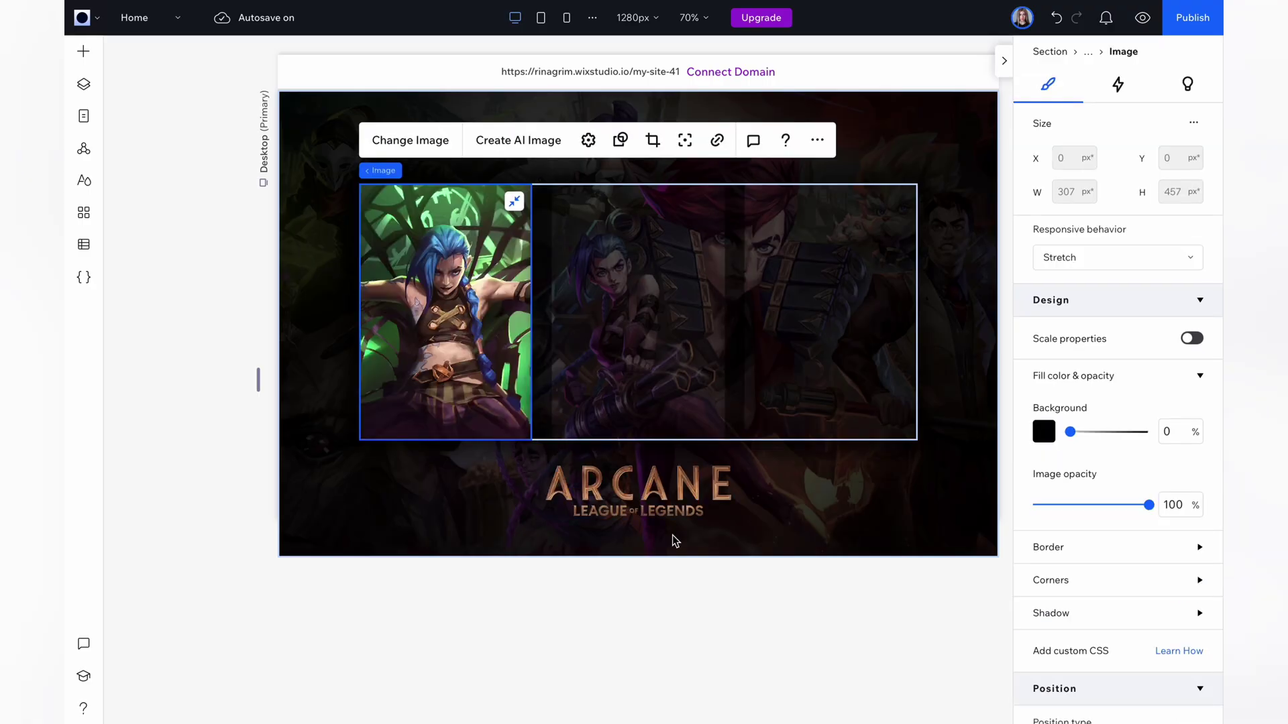
# - Place Vi.jpg in the second card and Ekko.jpg in the third card
pyautogui.click(623, 315)
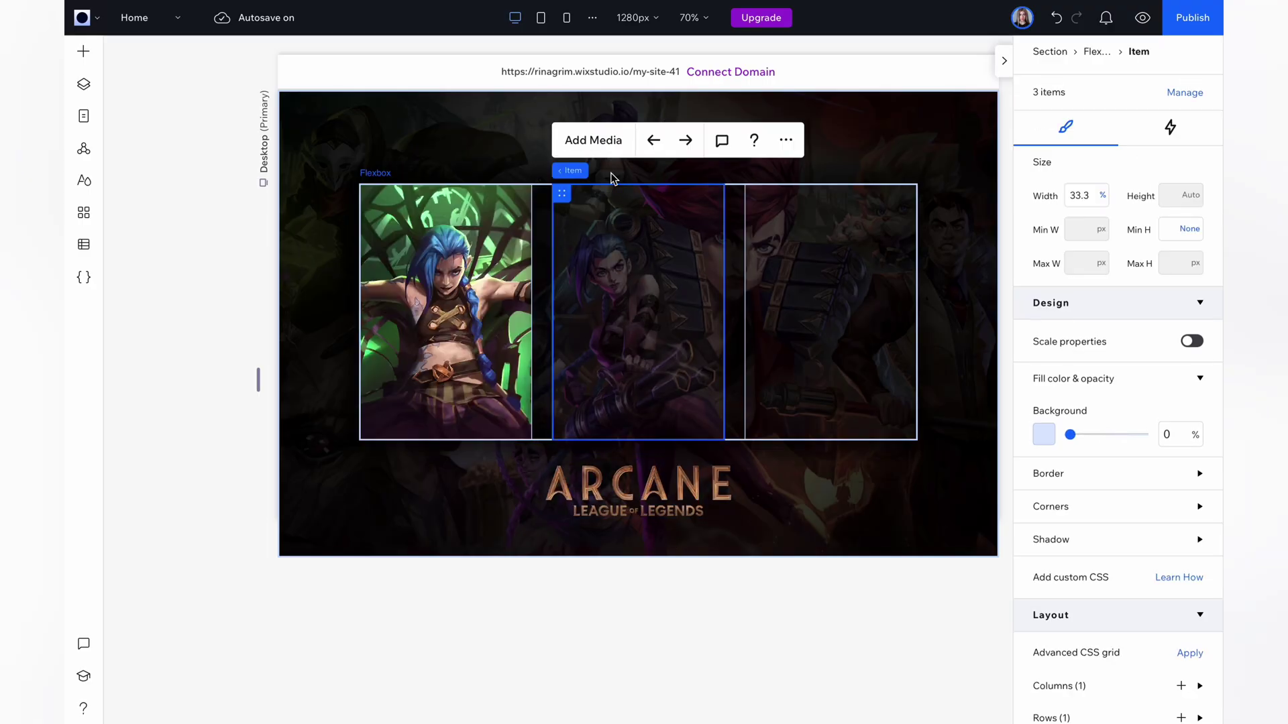
pyautogui.click(601, 141)
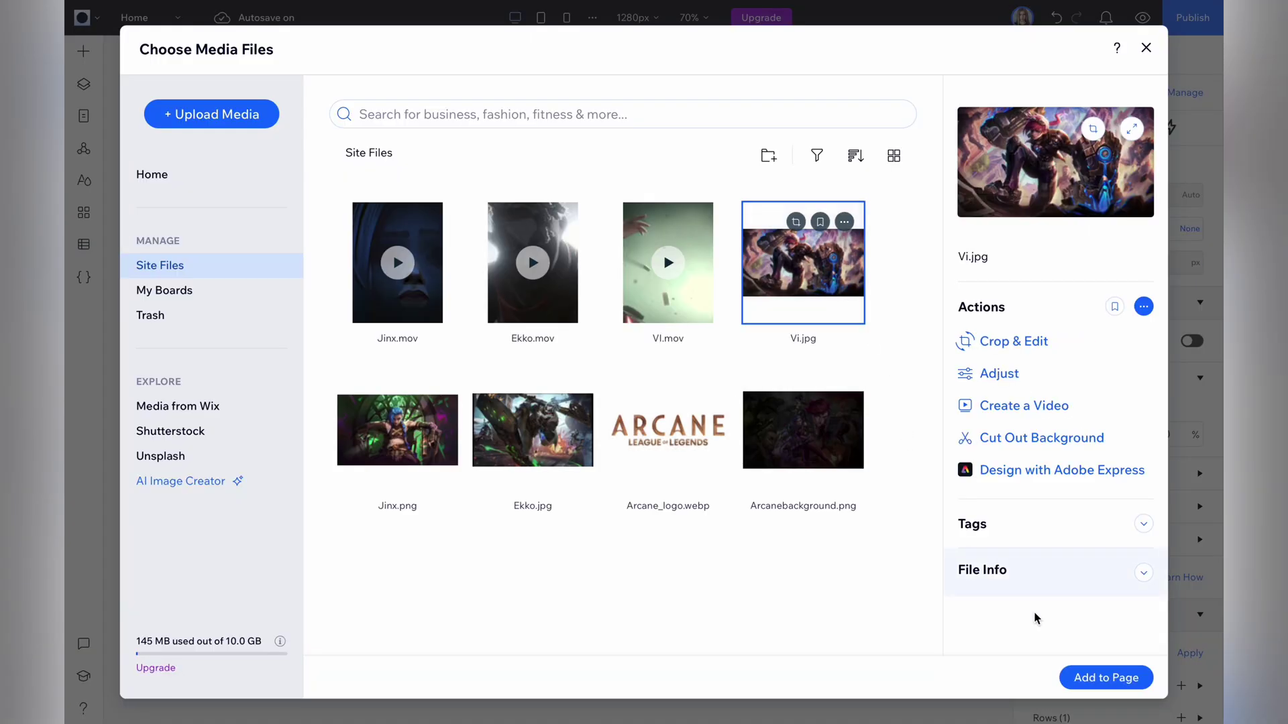
pyautogui.click(1078, 676)
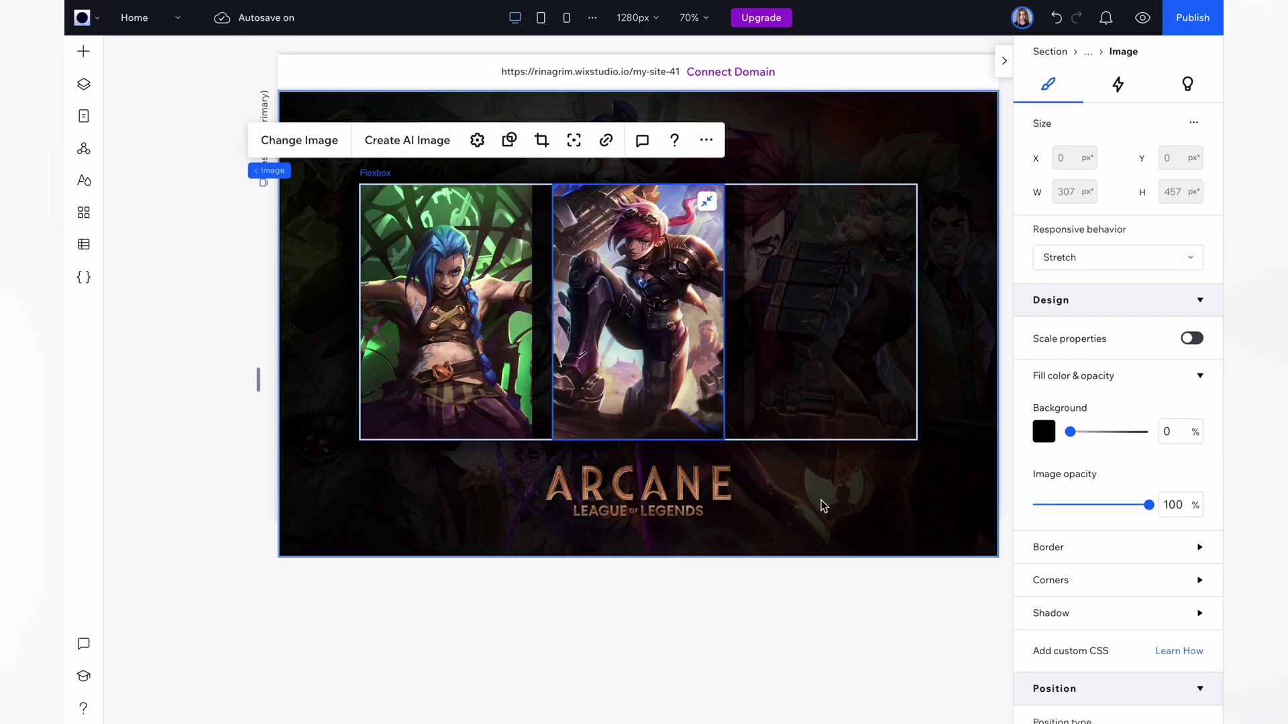
pyautogui.click(844, 324)
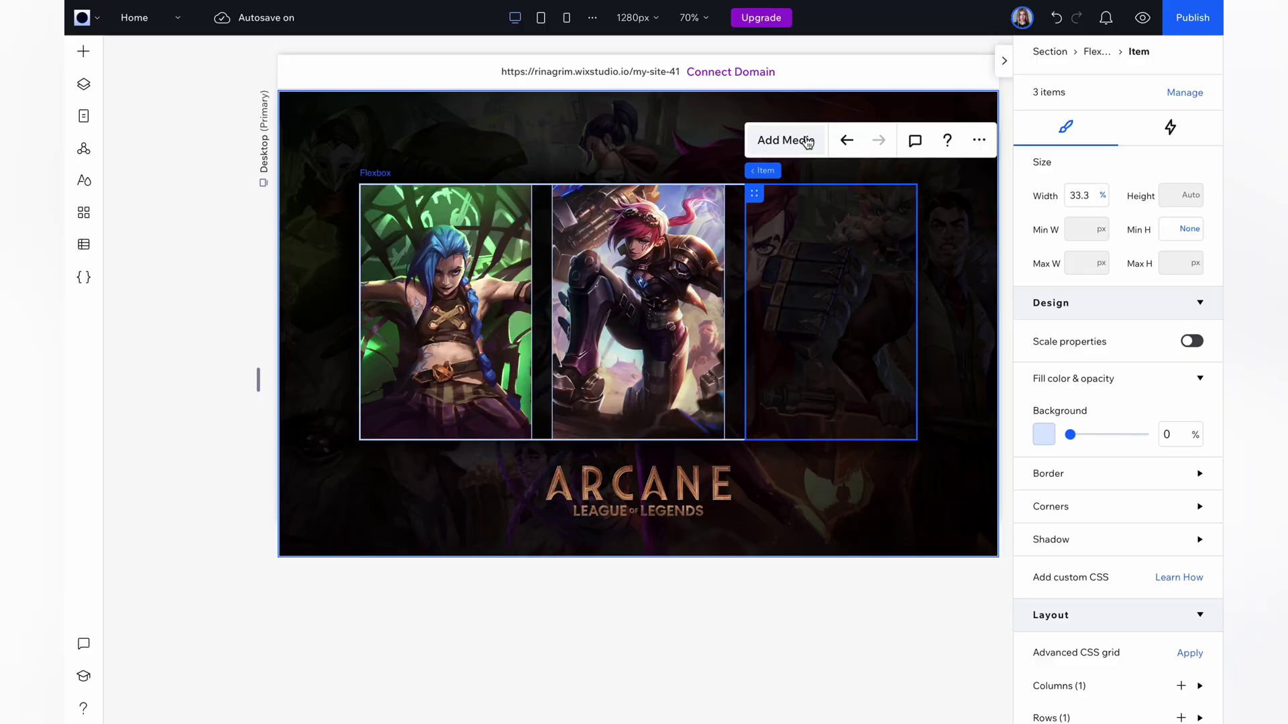
pyautogui.click(803, 139)
pyautogui.click(532, 433)
pyautogui.click(1086, 676)
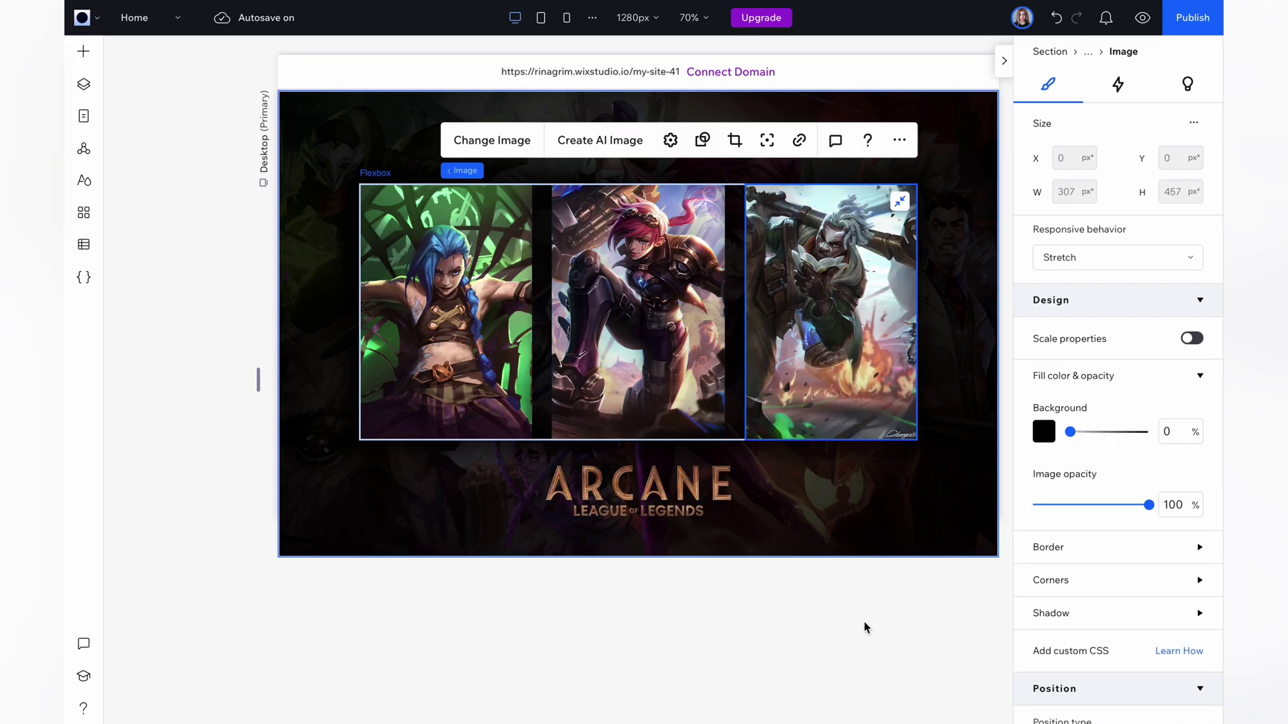
# - Round all corners of the Jinx image to a 15 px radius
pyautogui.click(83, 83)
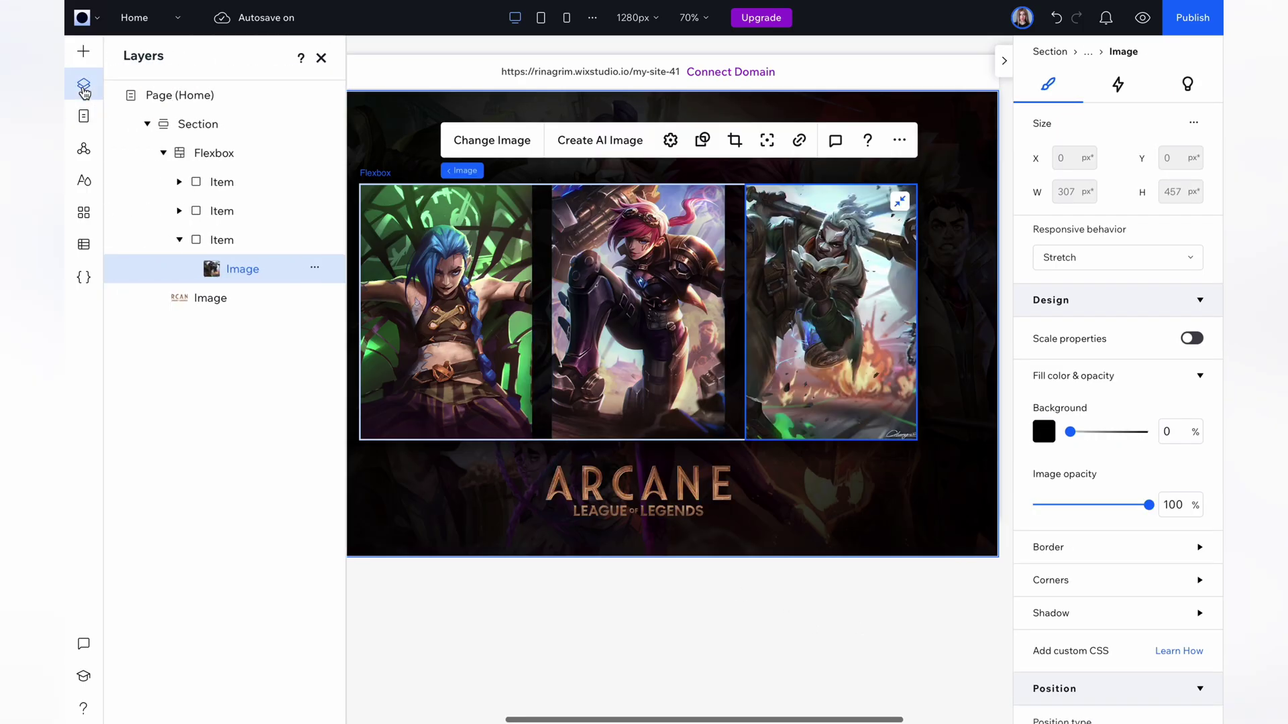
pyautogui.click(179, 181)
pyautogui.click(179, 239)
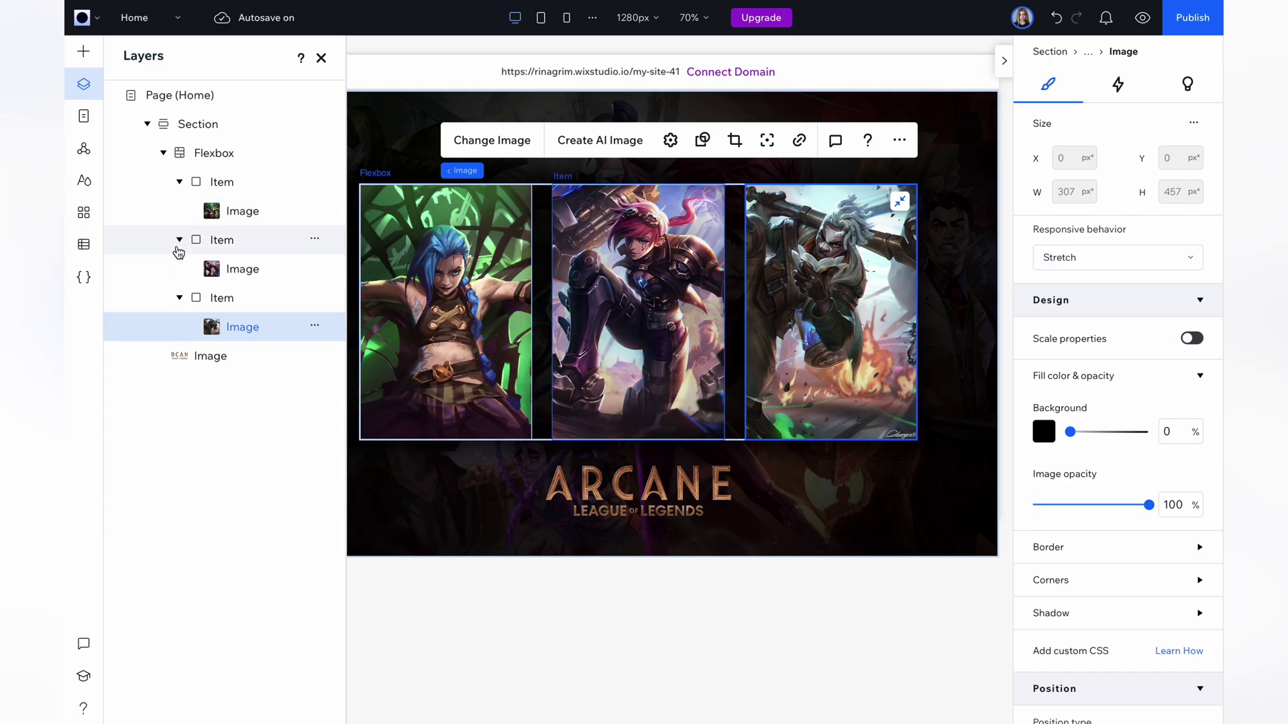
pyautogui.click(241, 212)
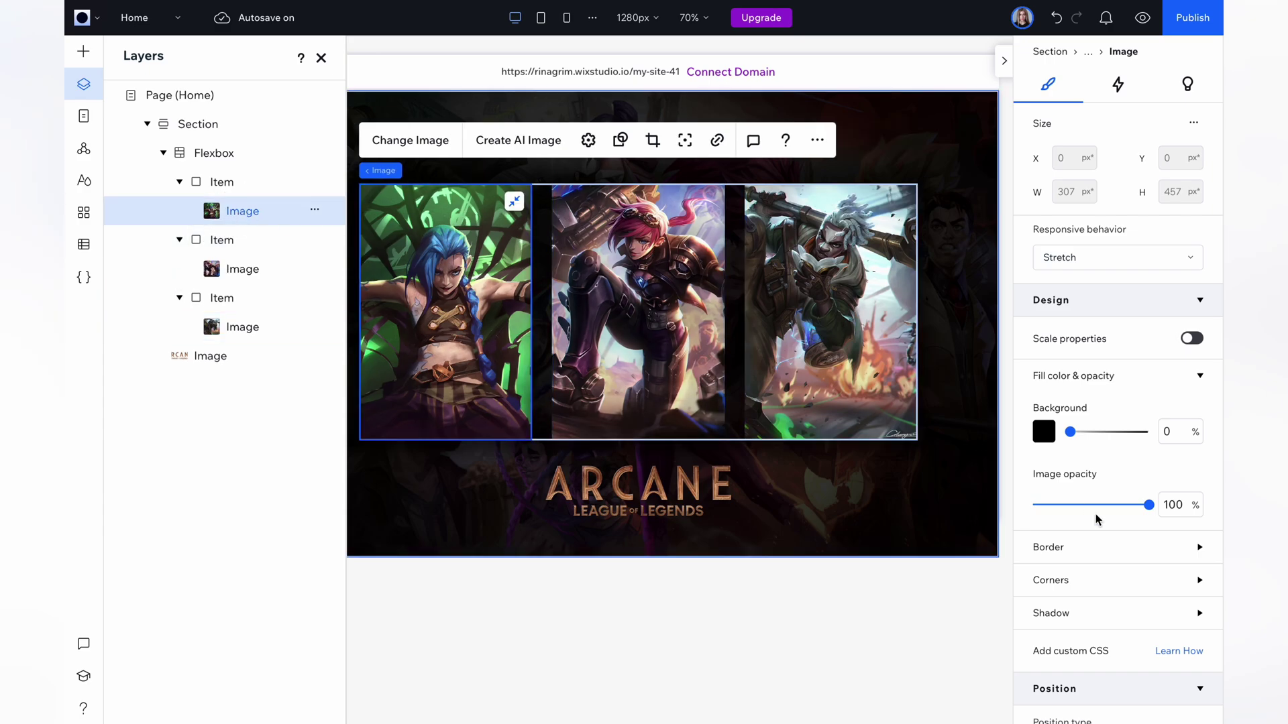
pyautogui.scroll(-3, 1096, 518)
pyautogui.scroll(-2, 1098, 519)
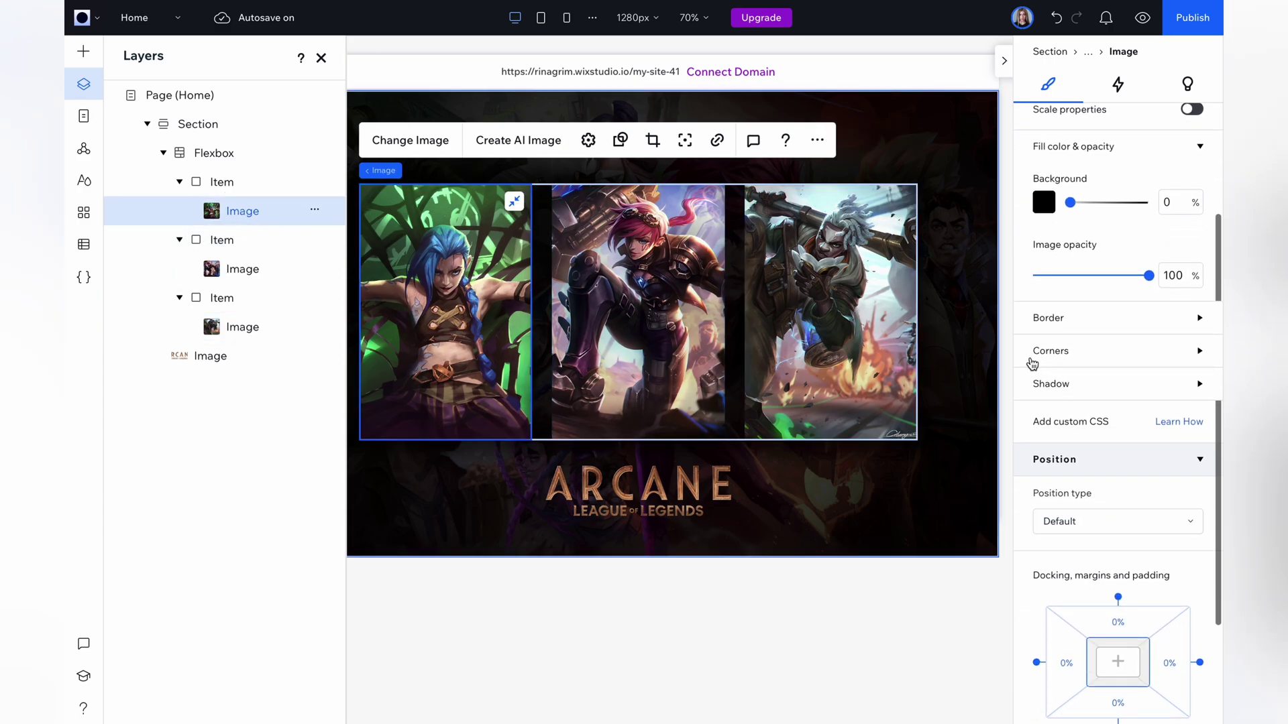
pyautogui.click(1087, 352)
pyautogui.click(1051, 408)
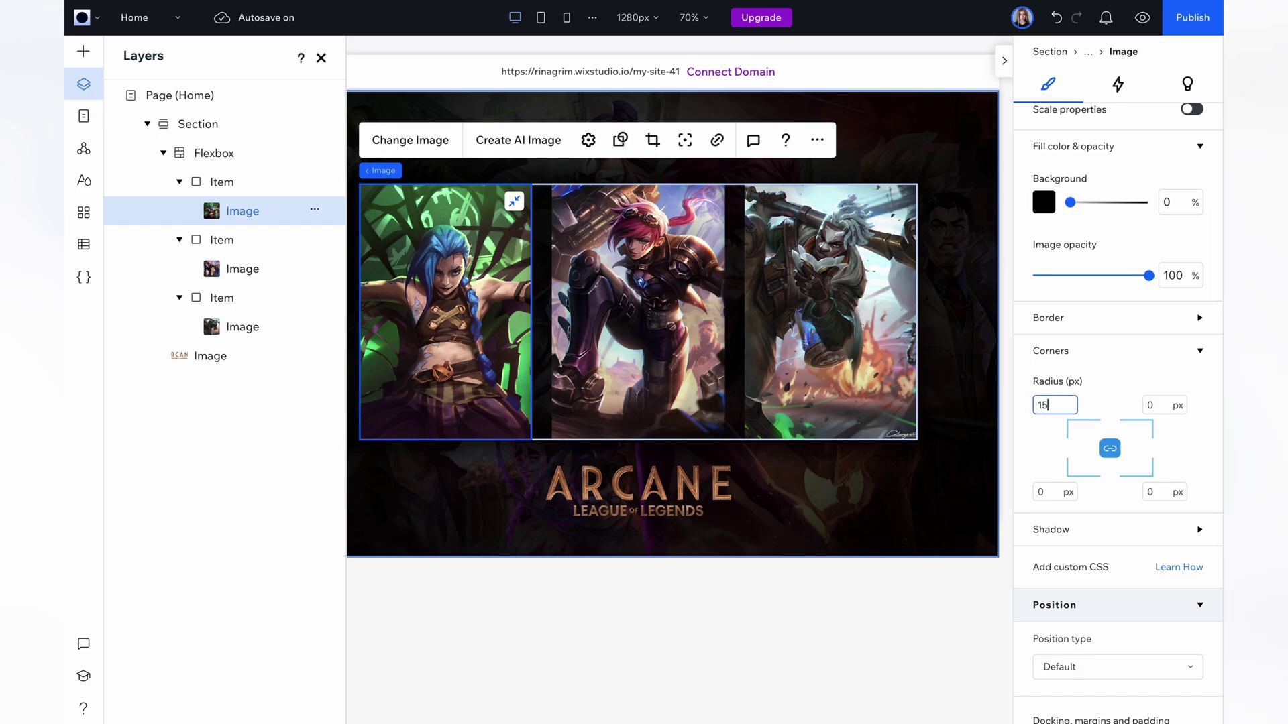
pyautogui.click(1101, 374)
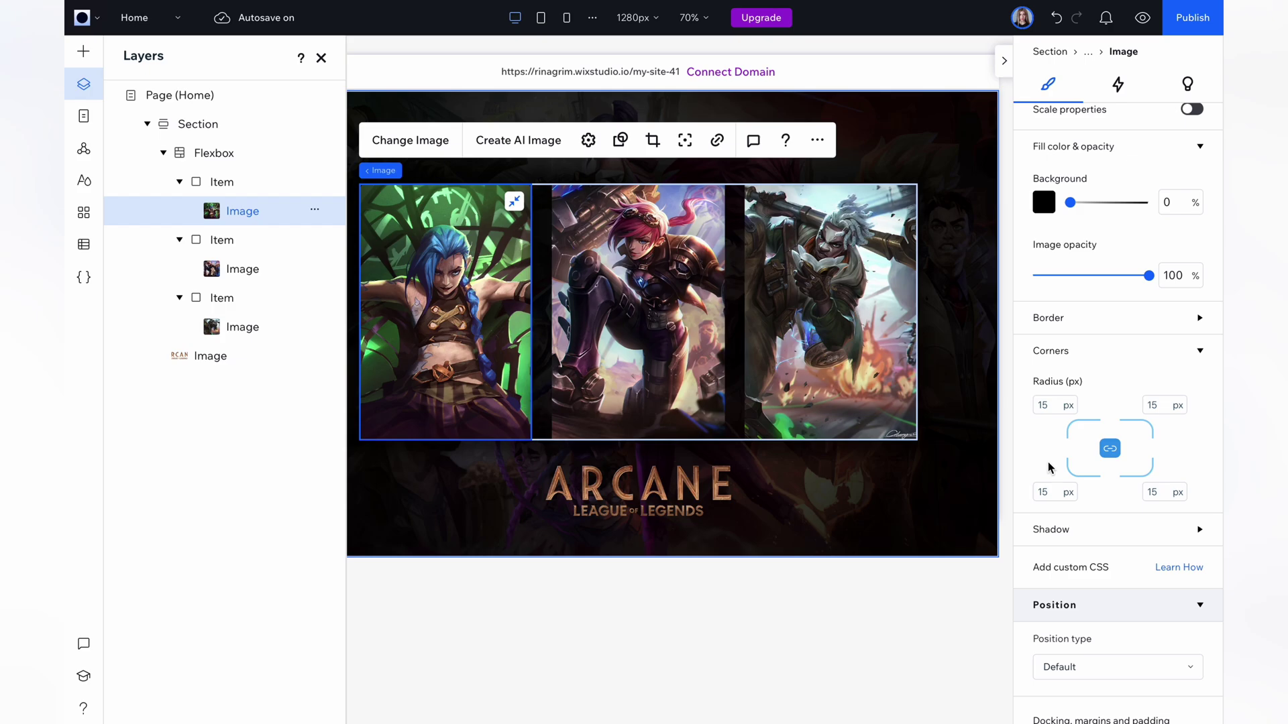
# - Give the Vi and Ekko images the same 15 px corner radius
pyautogui.click(258, 282)
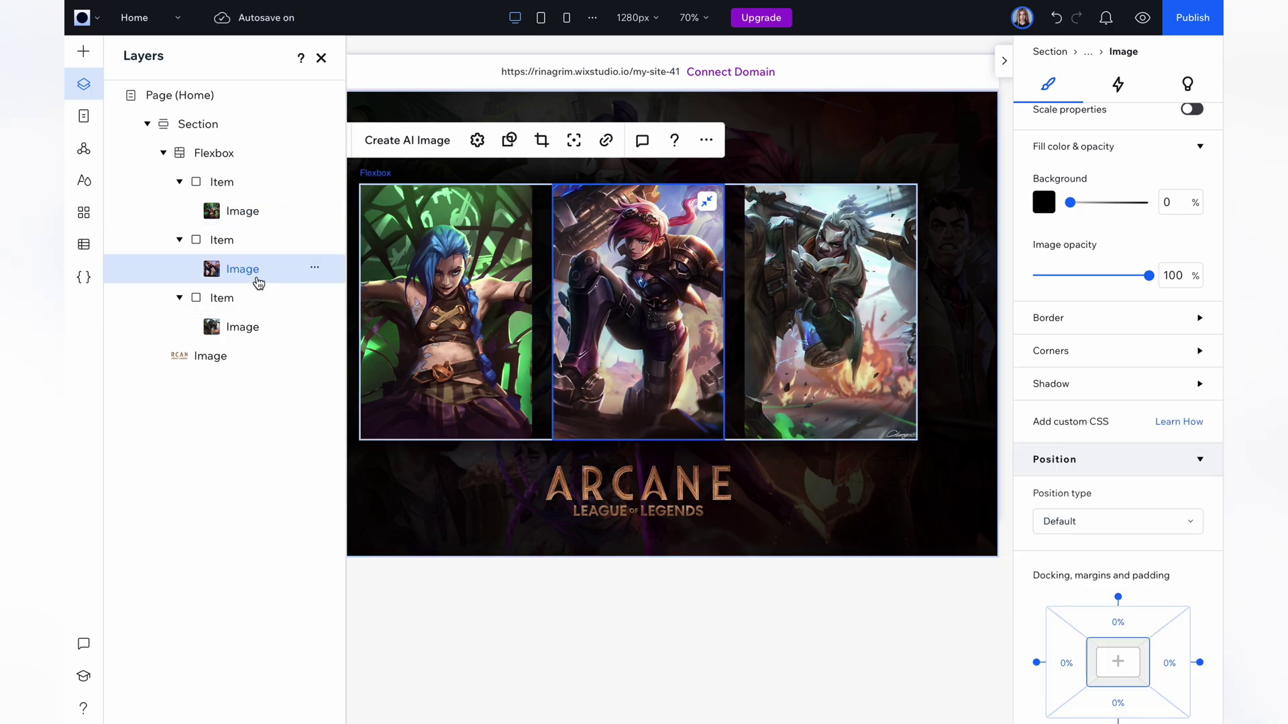
pyautogui.click(1073, 353)
pyautogui.click(1051, 404)
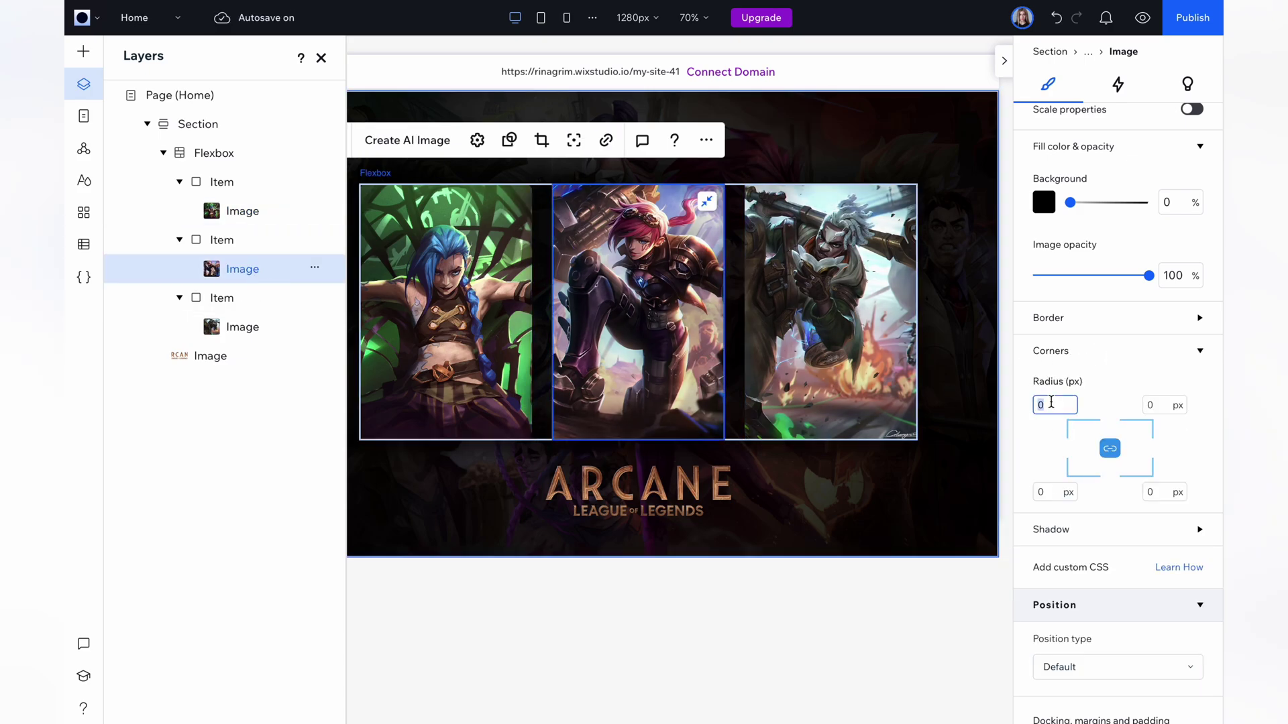
pyautogui.click(247, 327)
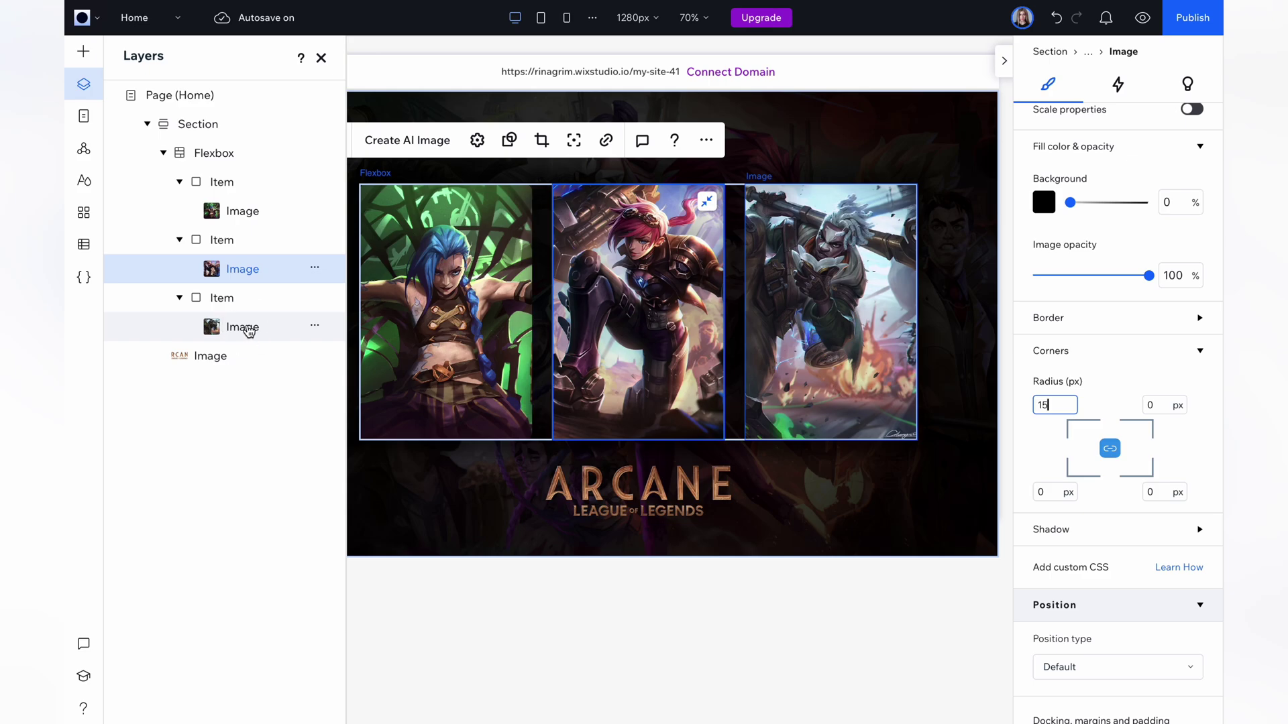
pyautogui.click(1073, 351)
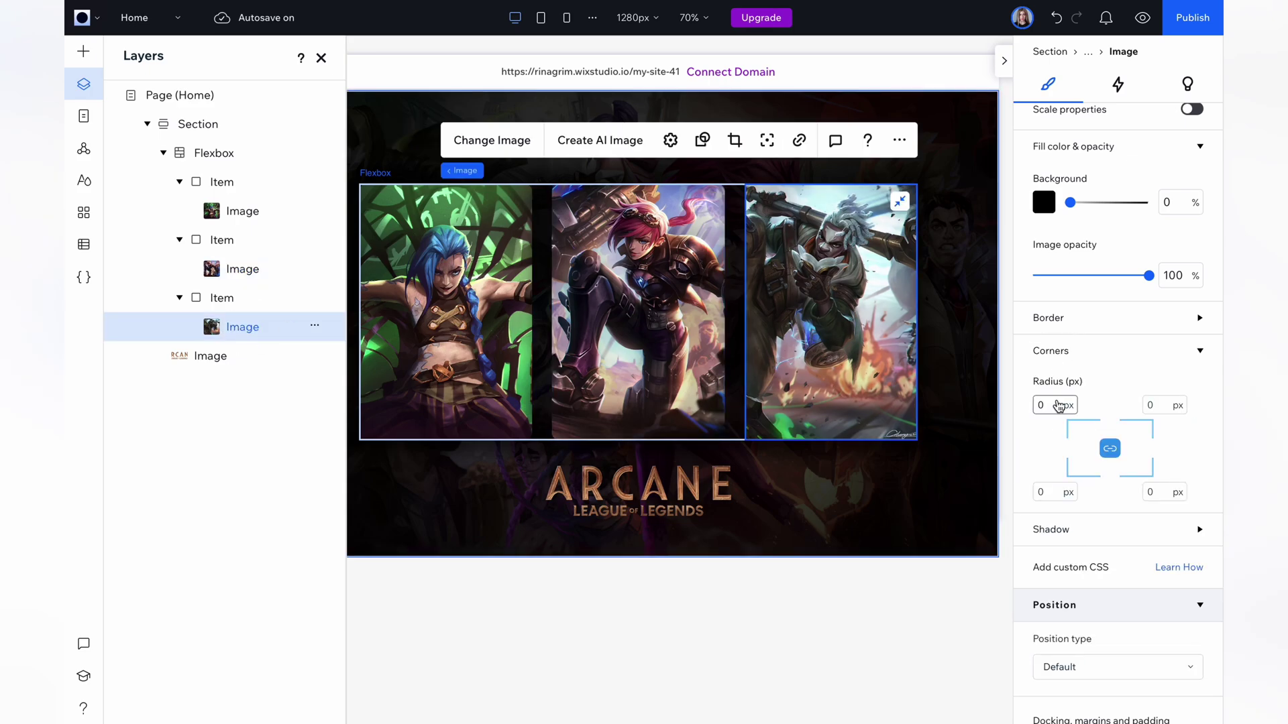
pyautogui.write('15')
pyautogui.press('Return')
pyautogui.click(1107, 353)
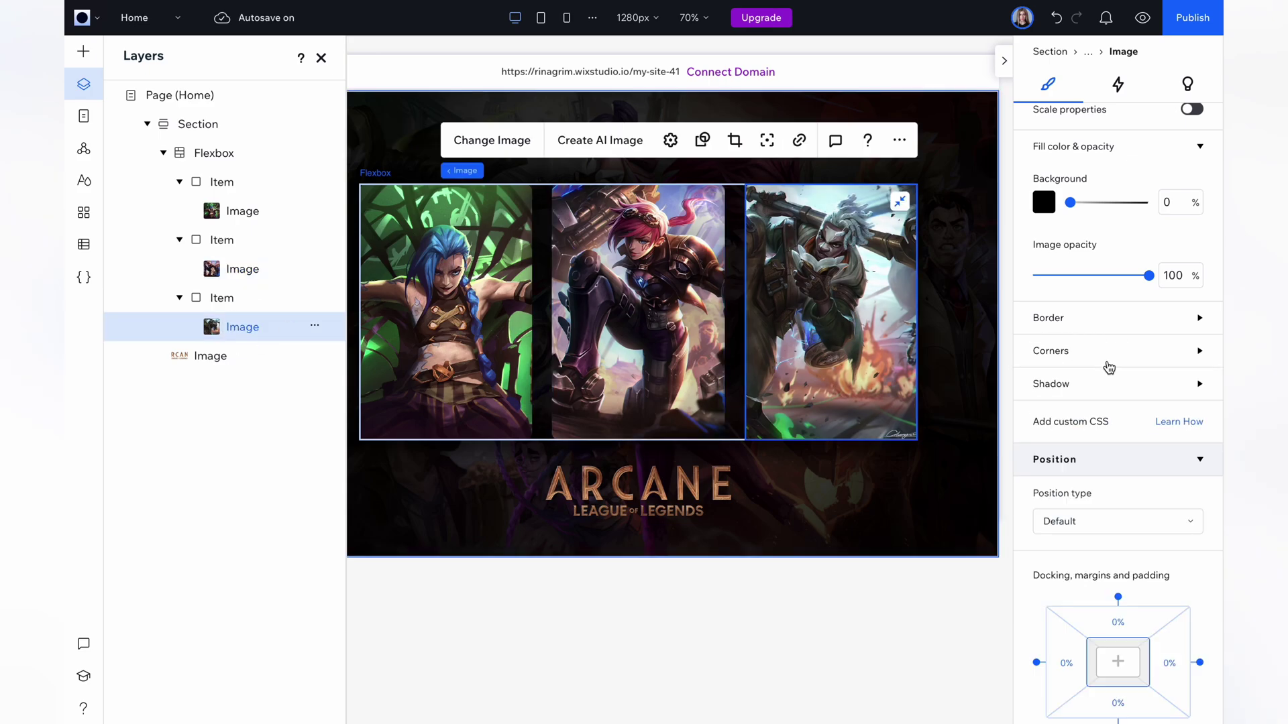
pyautogui.click(596, 578)
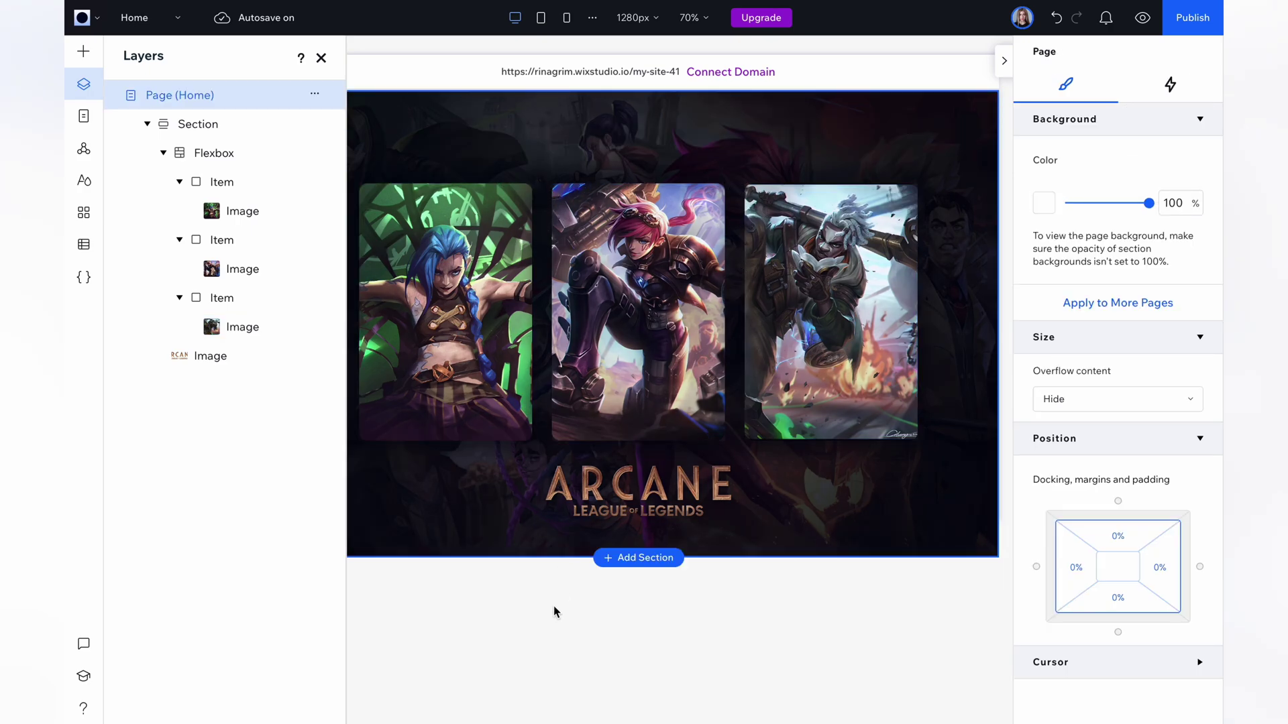
# - Drop a container onto the Jinx card, stretch it to fill the card, and set its fill to 0%
pyautogui.click(321, 58)
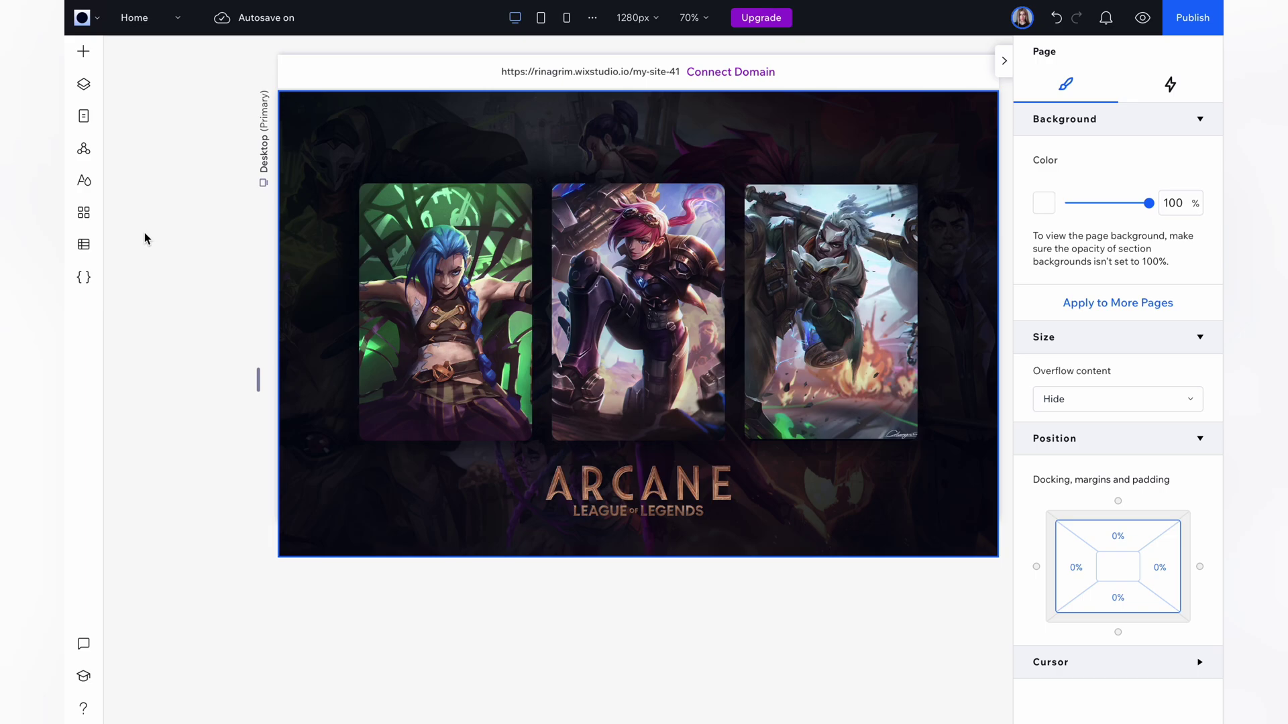
pyautogui.click(84, 52)
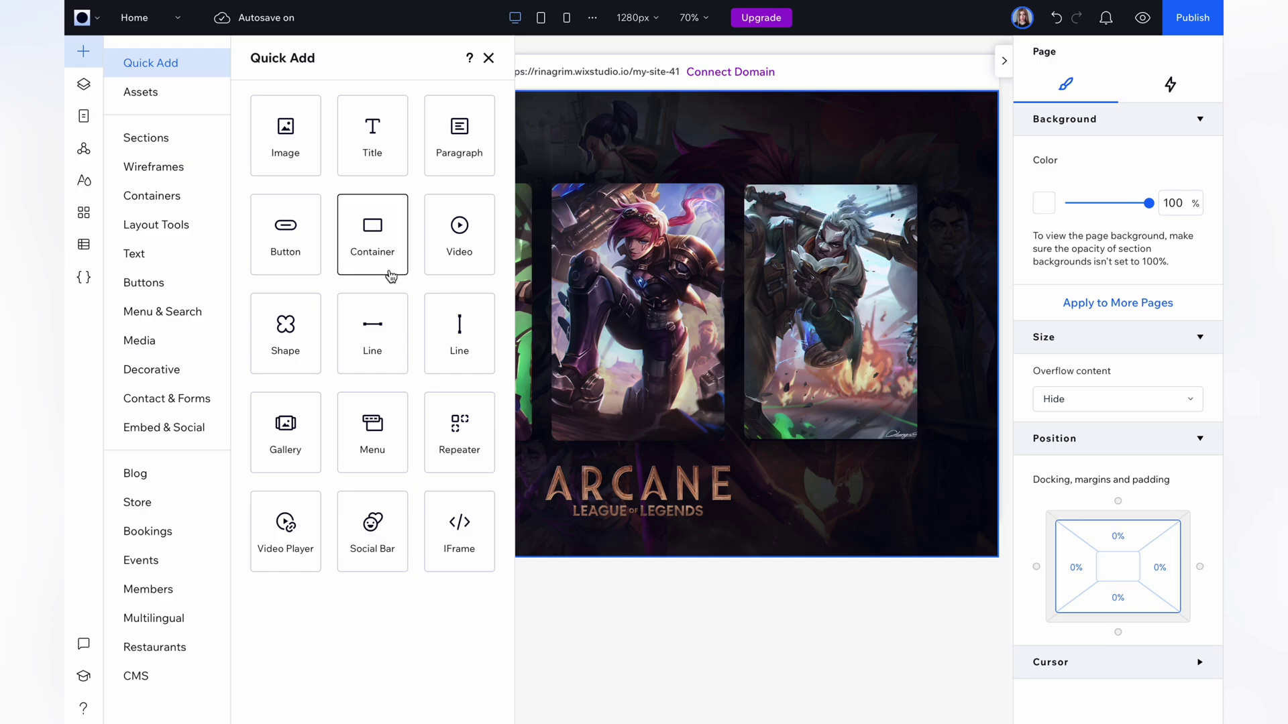
pyautogui.moveTo(391, 249); pyautogui.dragTo(486, 293)
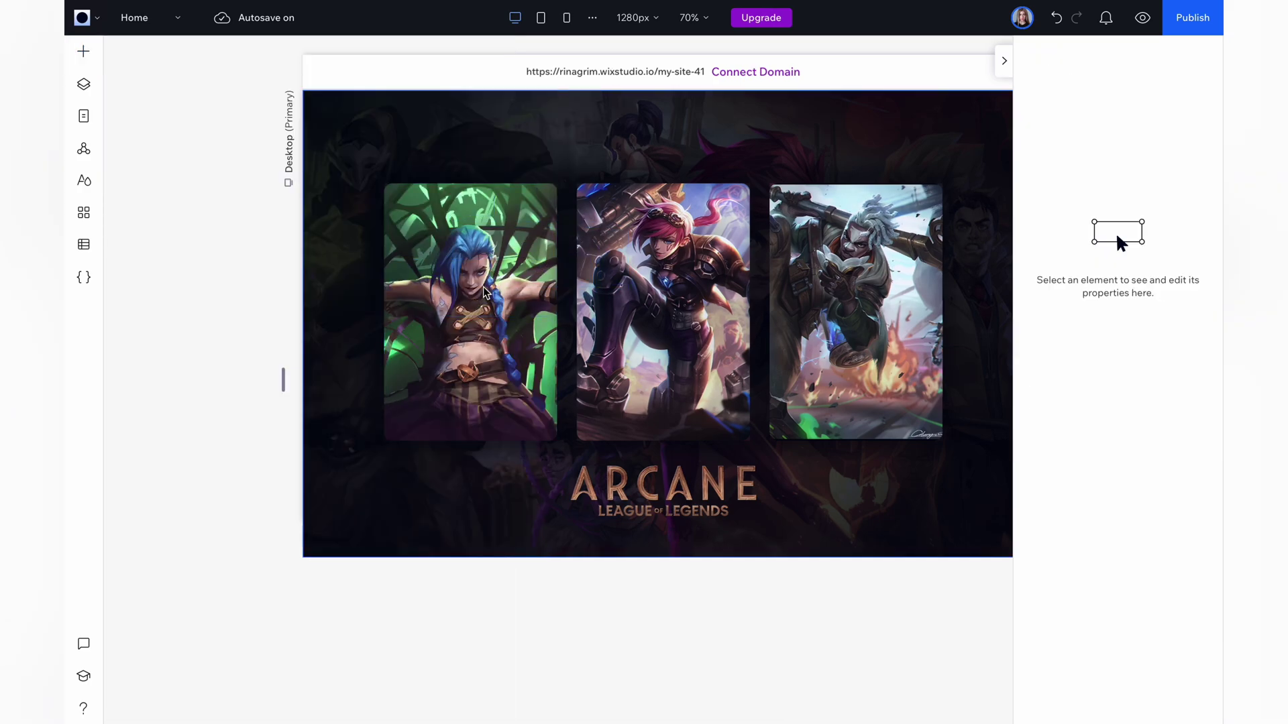
pyautogui.click(539, 277)
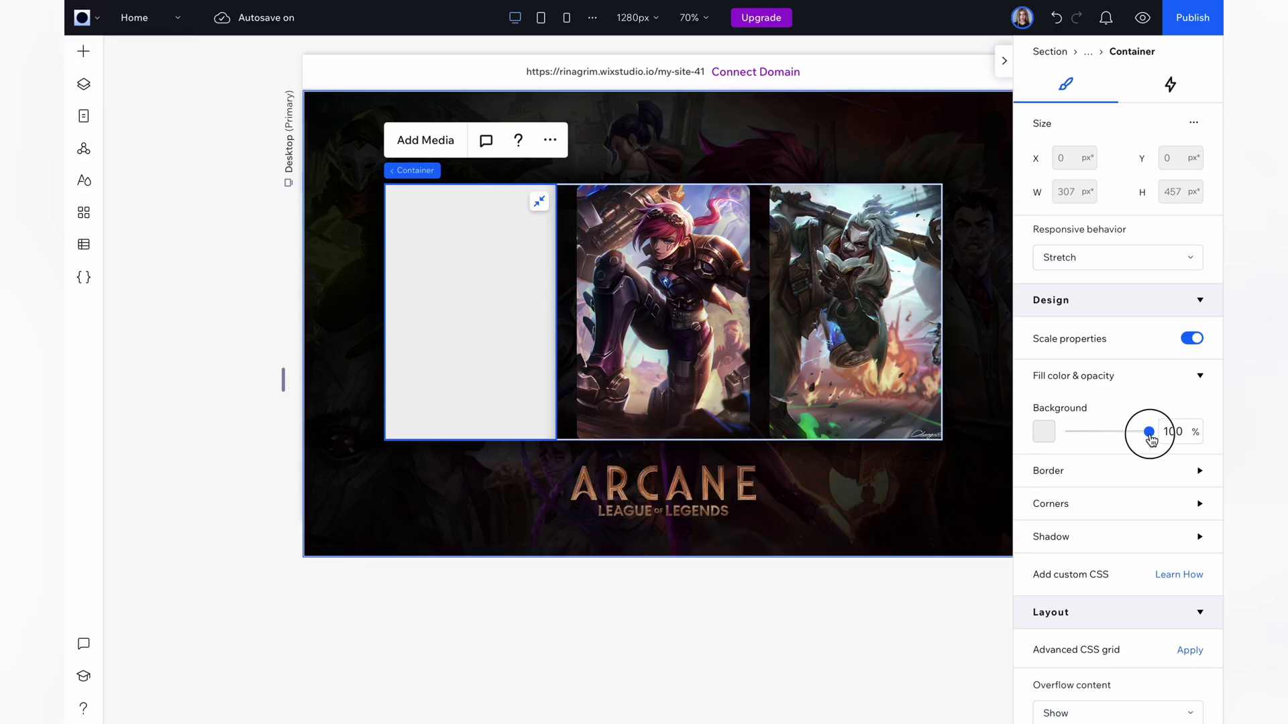
pyautogui.moveTo(1149, 435); pyautogui.dragTo(1046, 437)
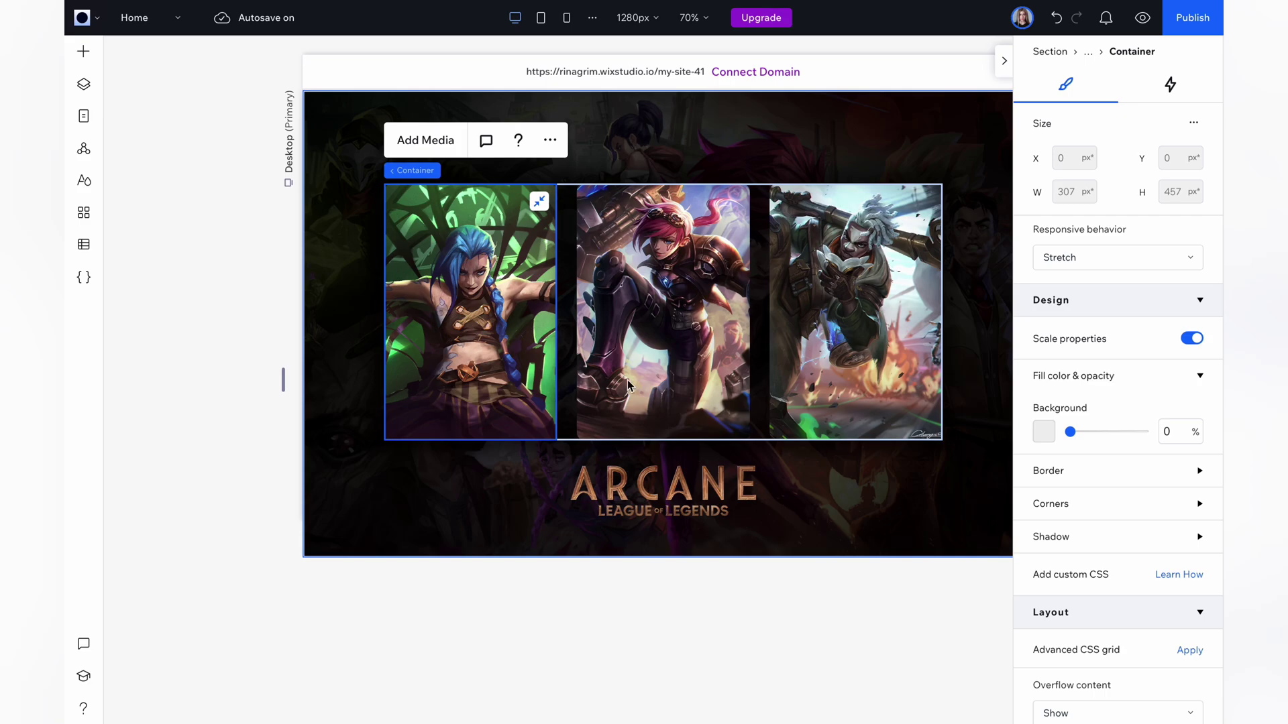
pyautogui.click(83, 52)
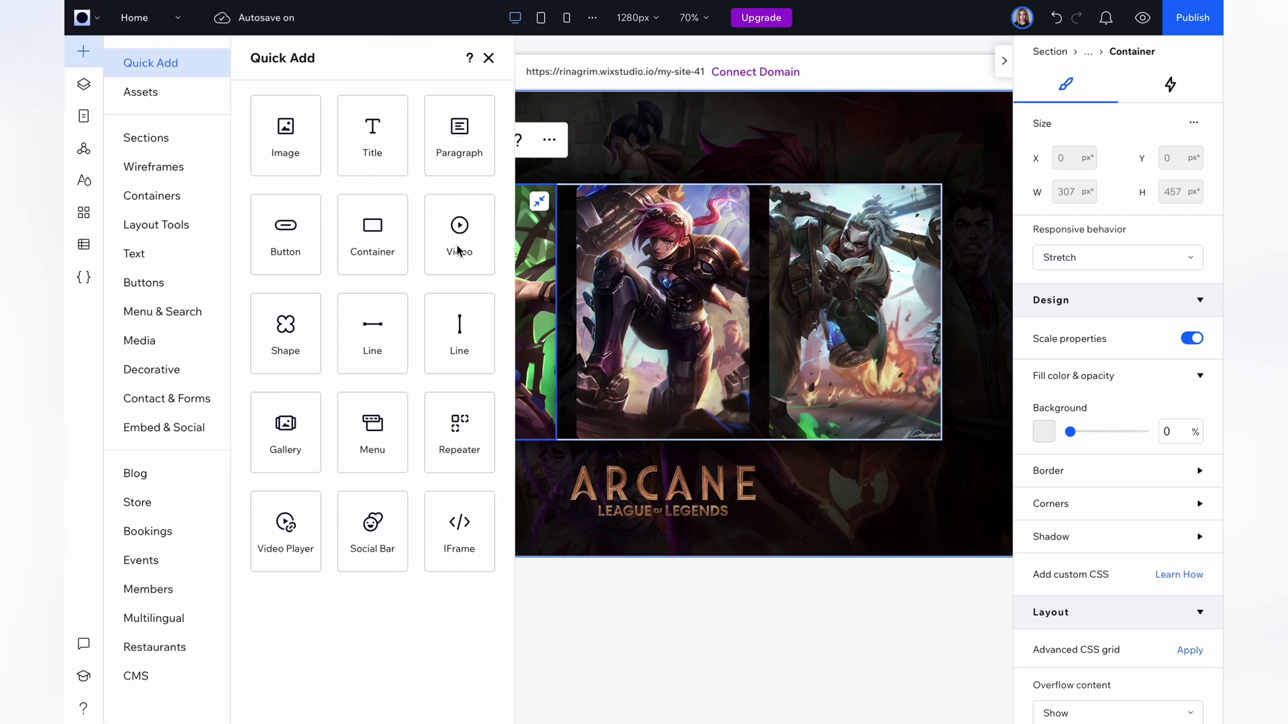
# - Add a video box into the left card's container and rename the container layer
pyautogui.click(472, 291)
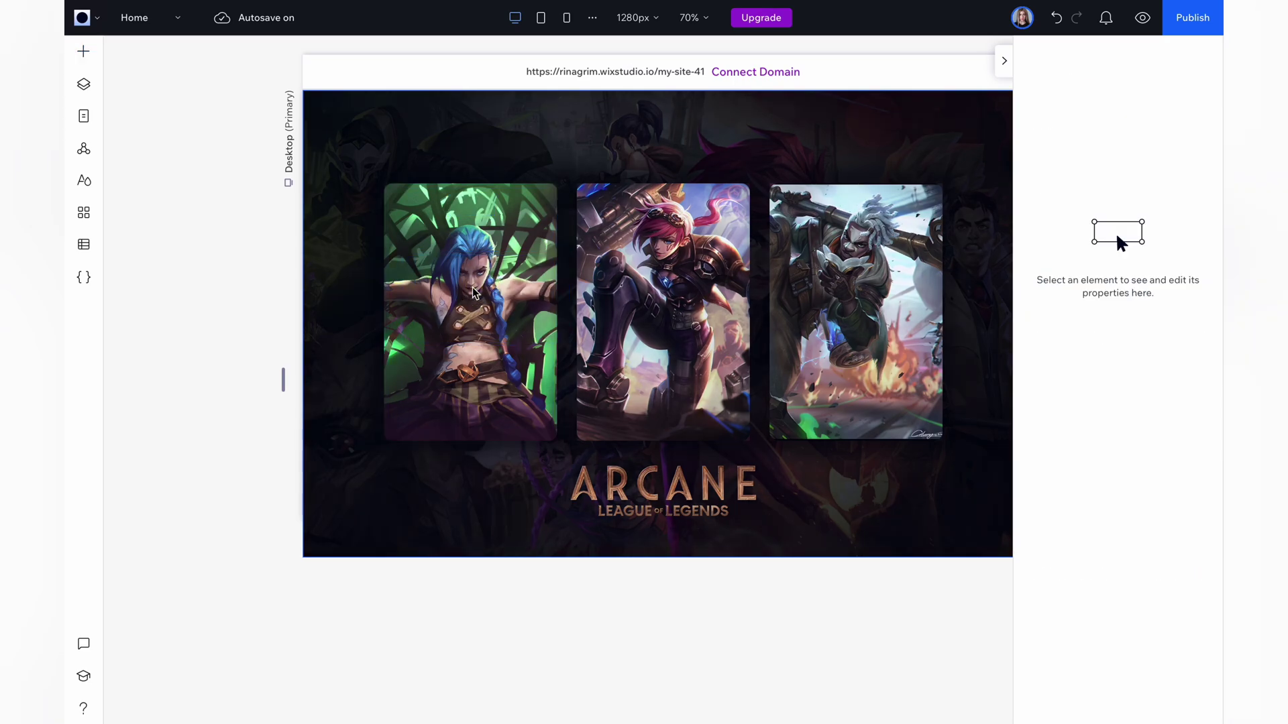
pyautogui.click(472, 292)
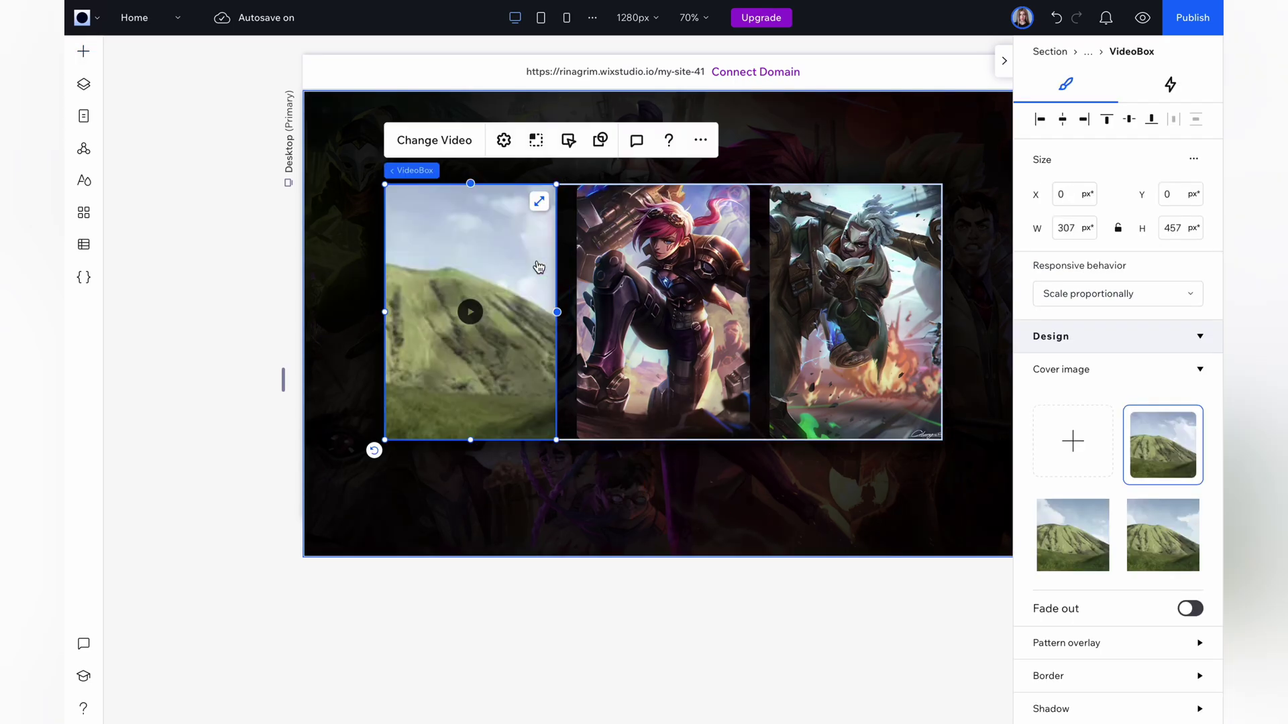
pyautogui.click(81, 85)
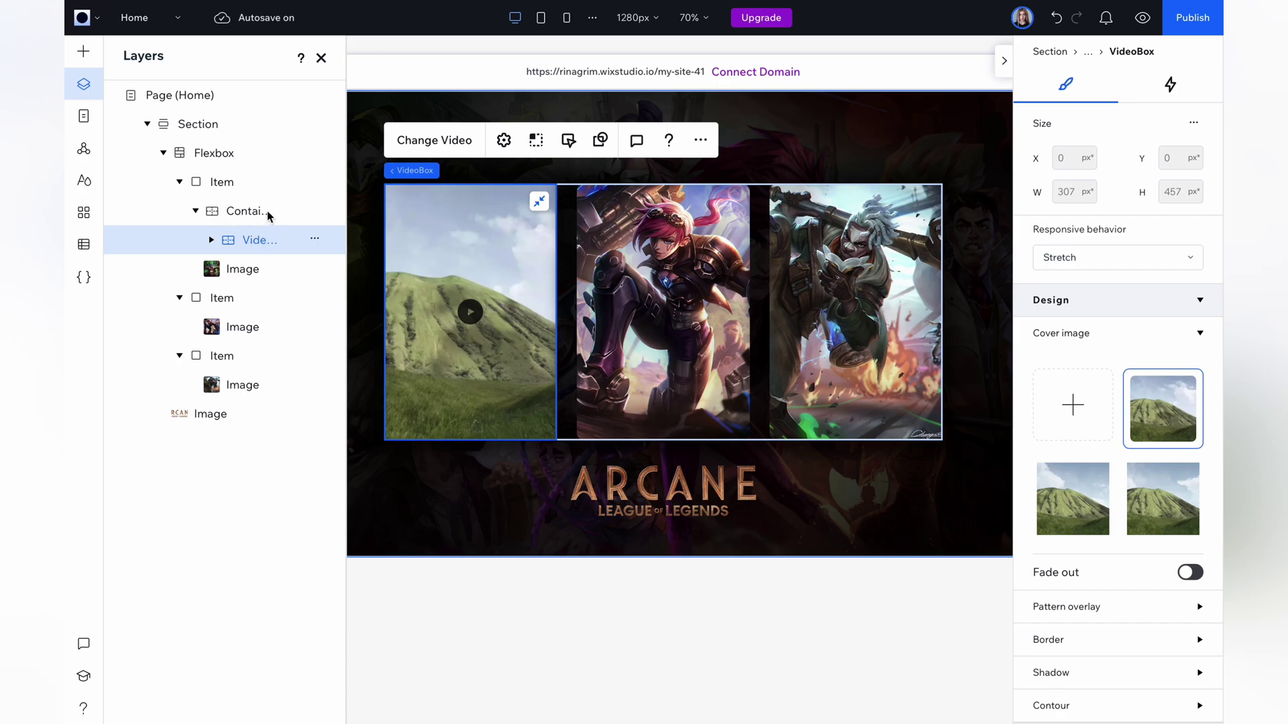
pyautogui.doubleClick(248, 212)
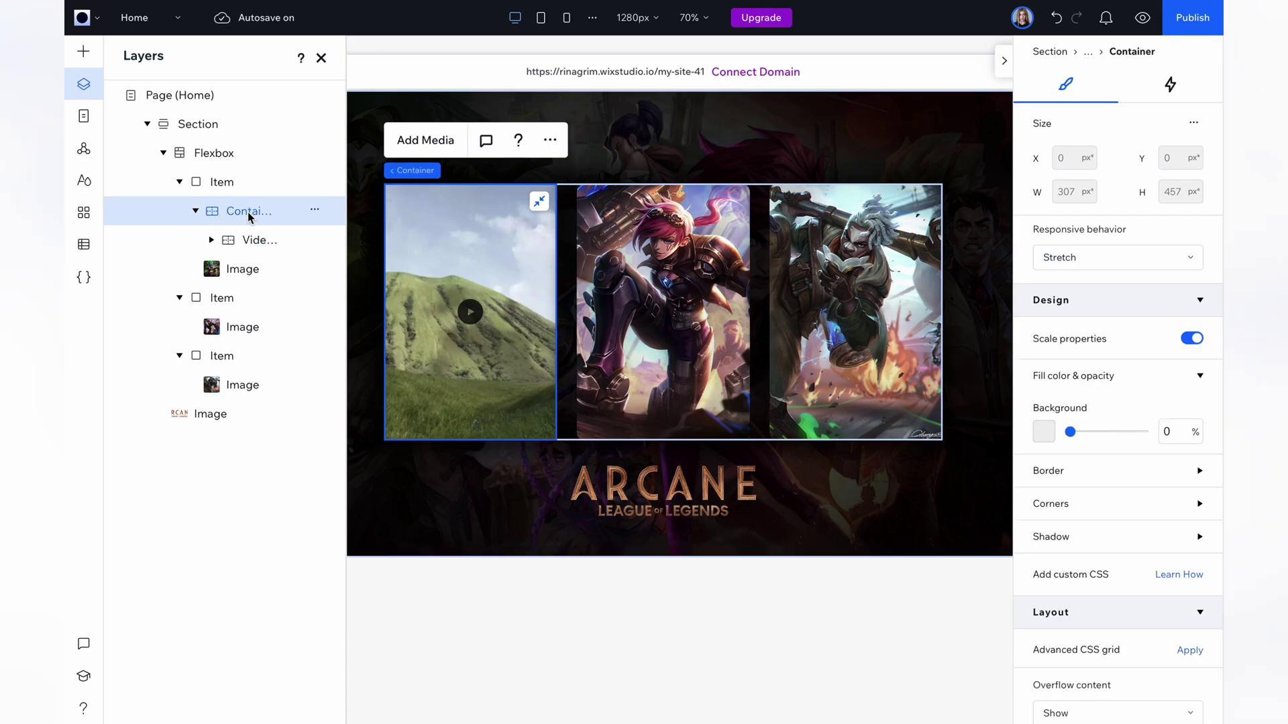
pyautogui.write('Video')
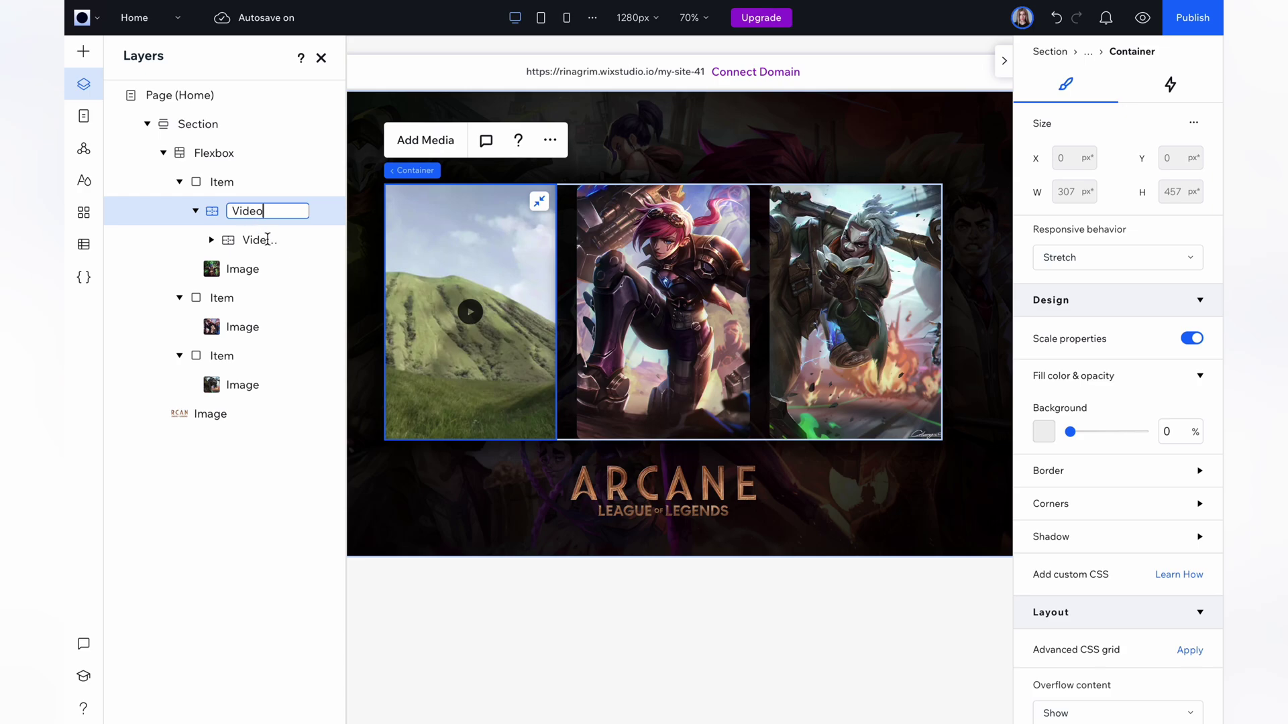
pyautogui.click(480, 281)
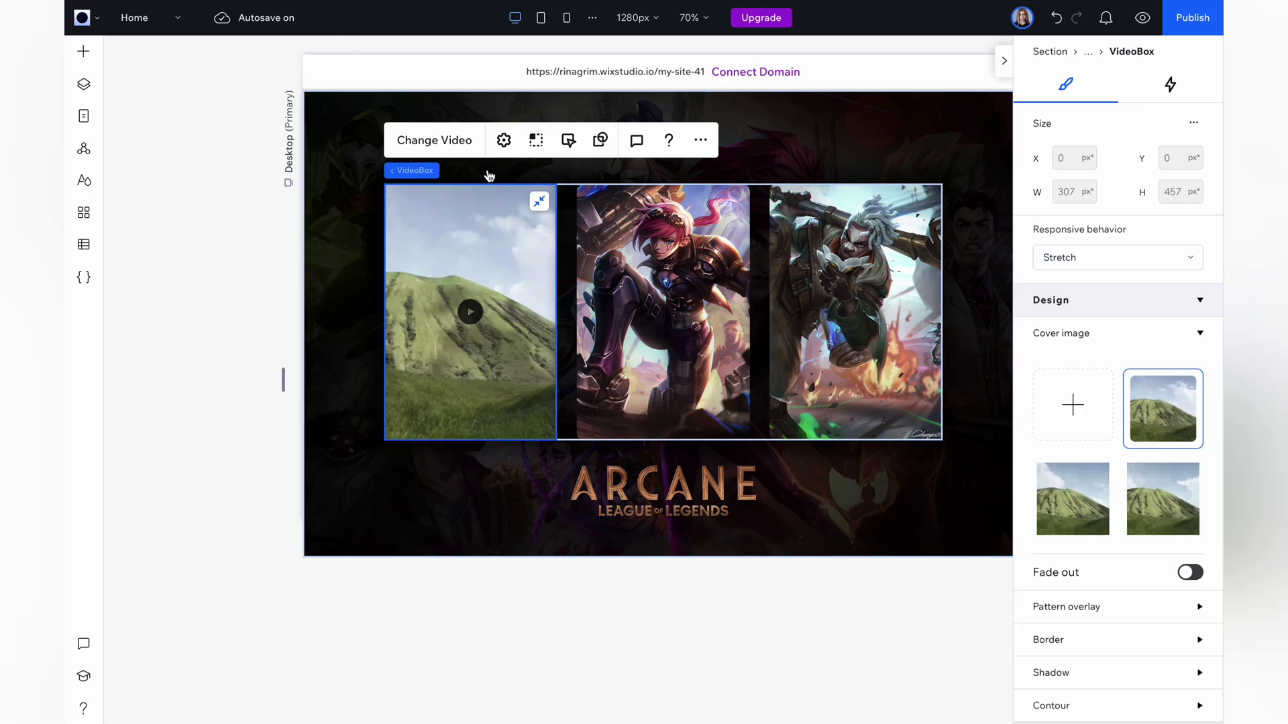
# - Load Jinx.mov into the video box and set its playback to never pause
pyautogui.click(460, 147)
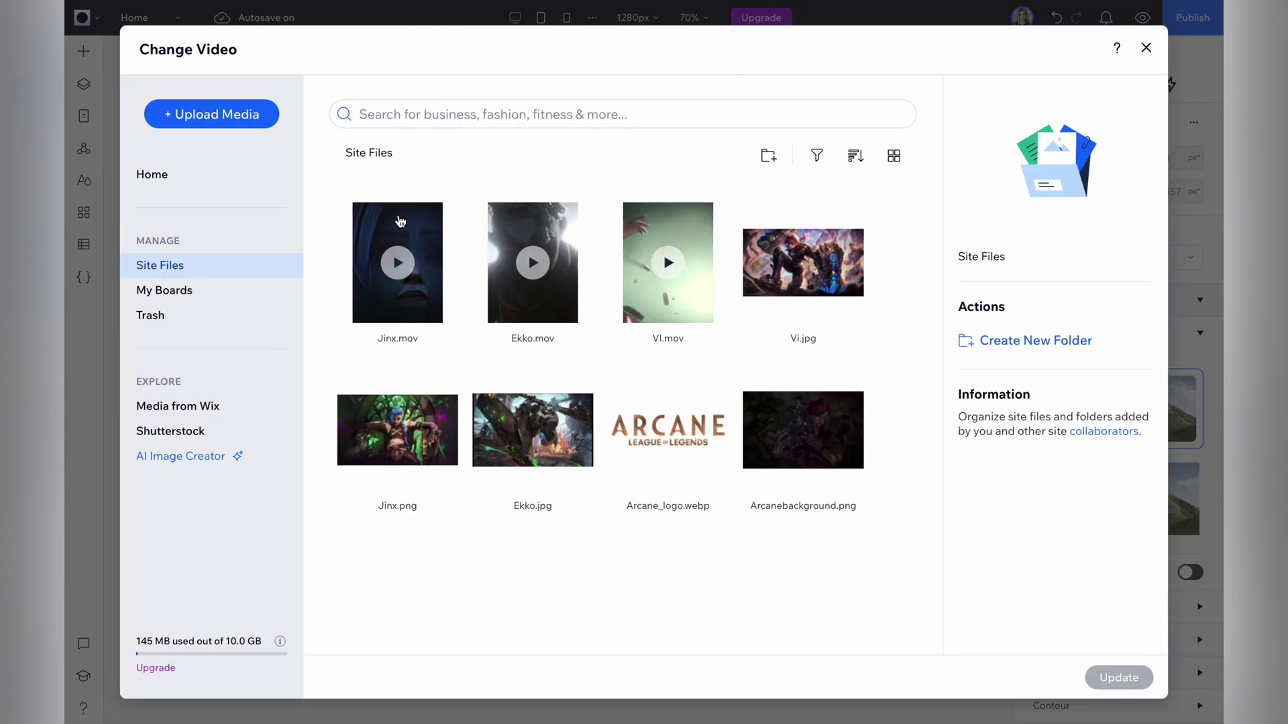
pyautogui.click(384, 221)
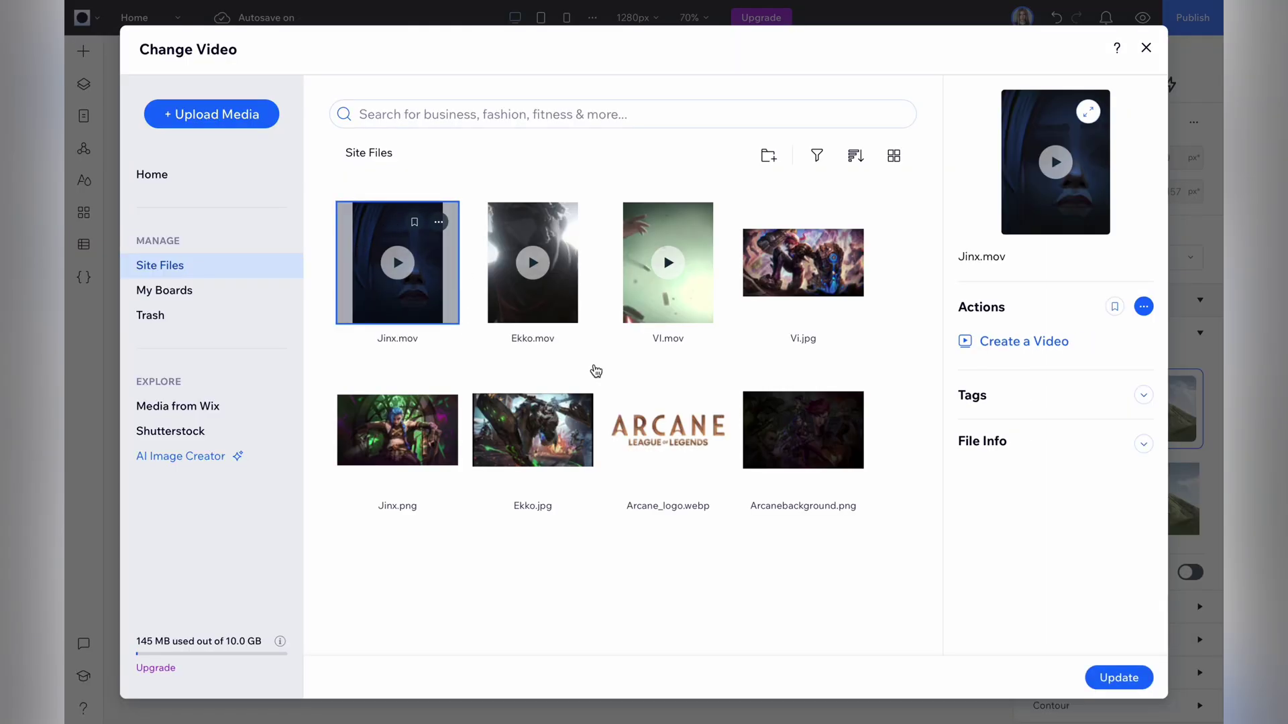
pyautogui.click(1108, 678)
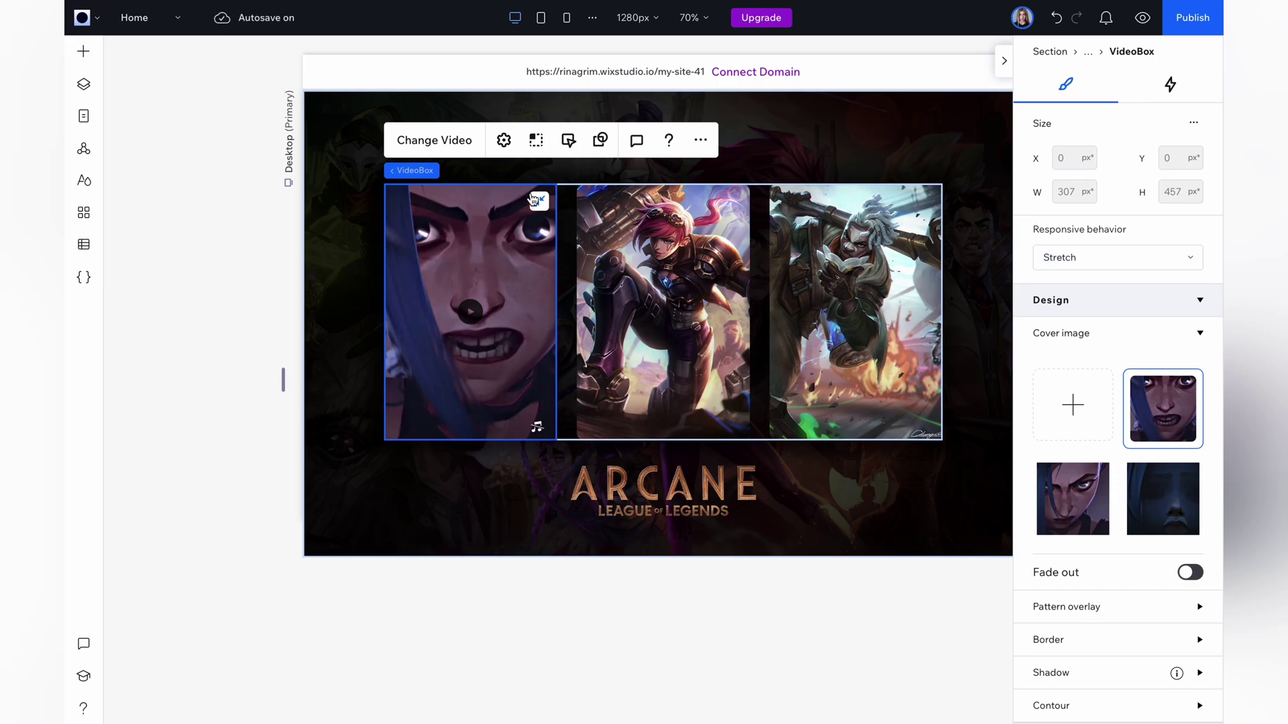
pyautogui.click(570, 142)
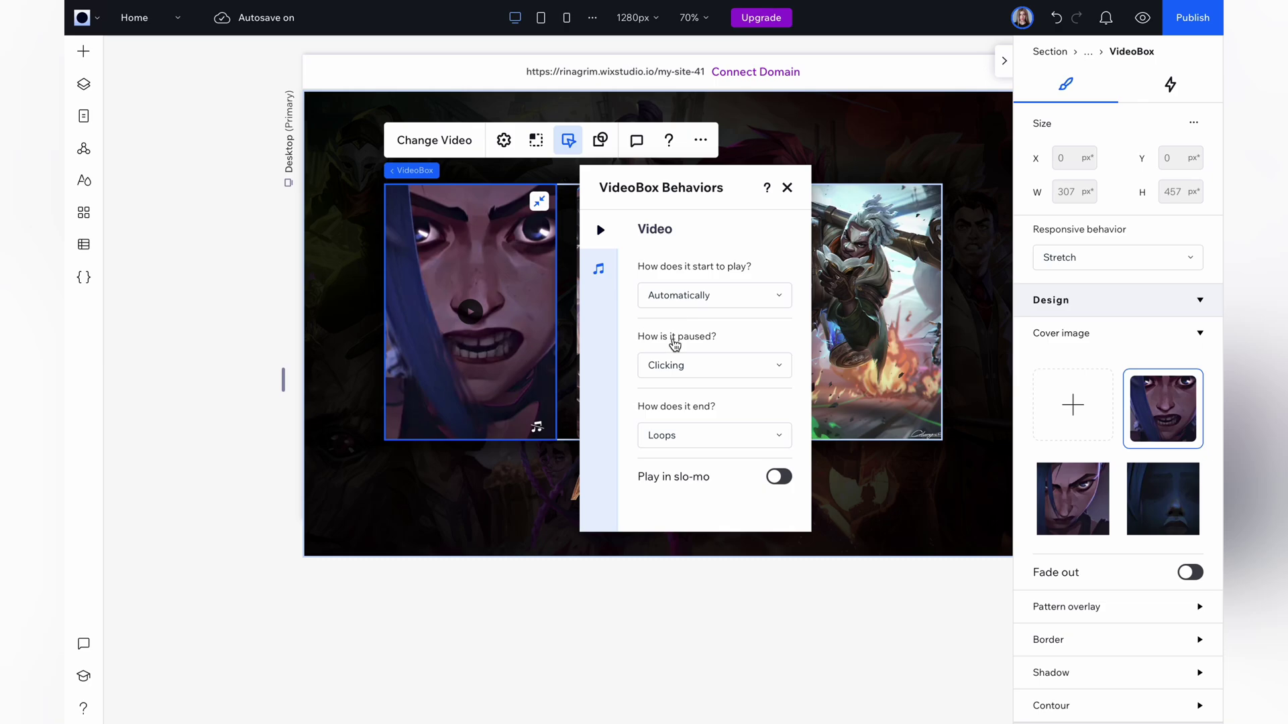
pyautogui.click(671, 364)
pyautogui.click(709, 399)
# - Turn on the Jinx video's contour with a 15 px radius on all corners
pyautogui.click(787, 188)
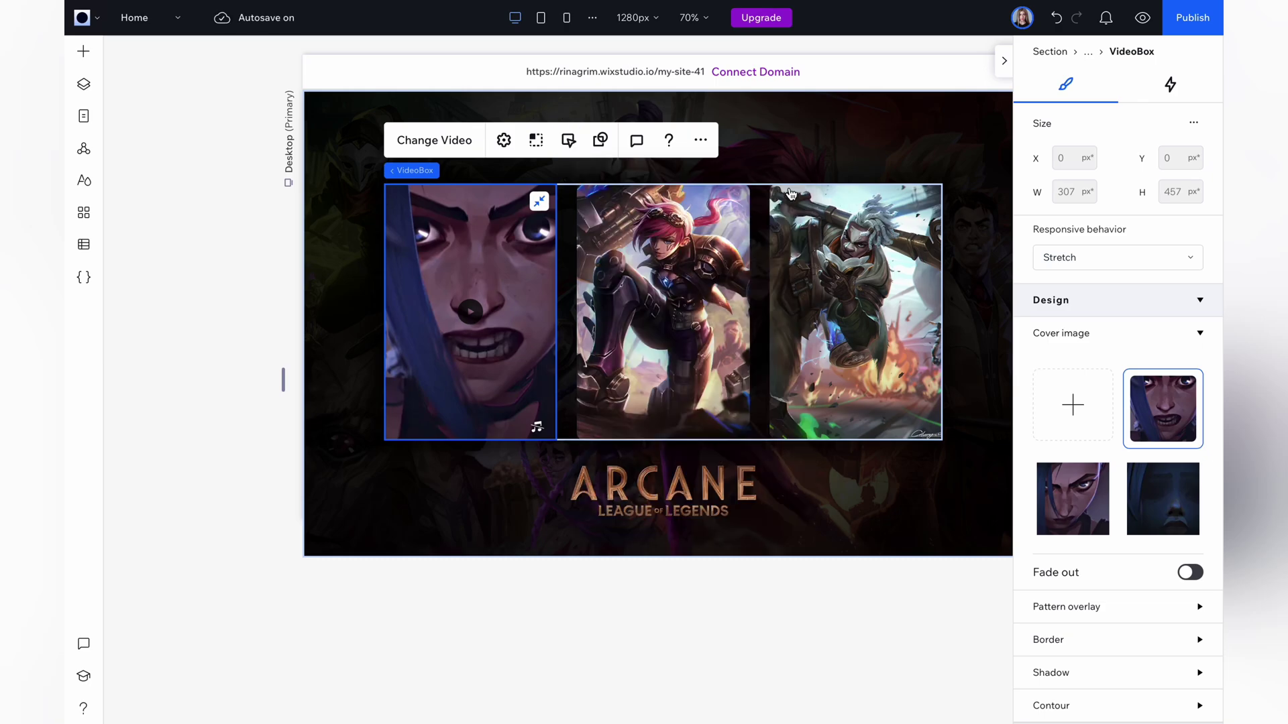
pyautogui.scroll(-5, 1075, 354)
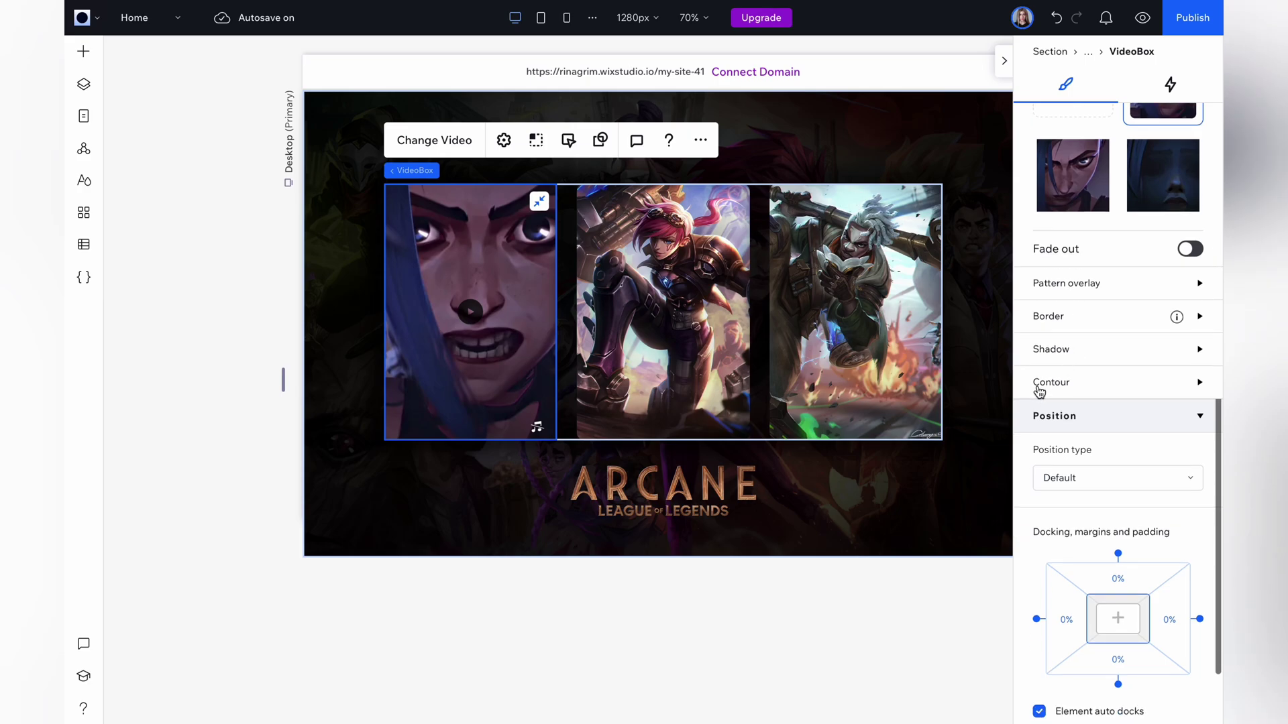
pyautogui.click(1143, 393)
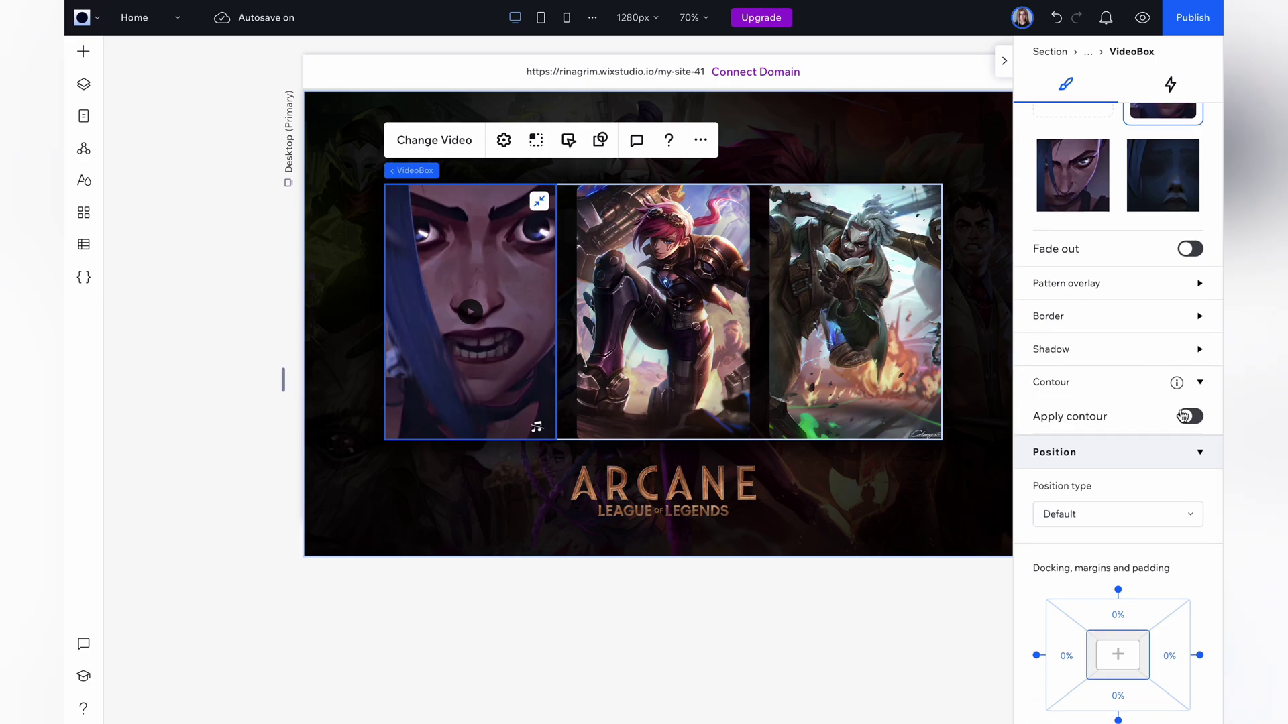
pyautogui.click(1184, 416)
pyautogui.click(1040, 476)
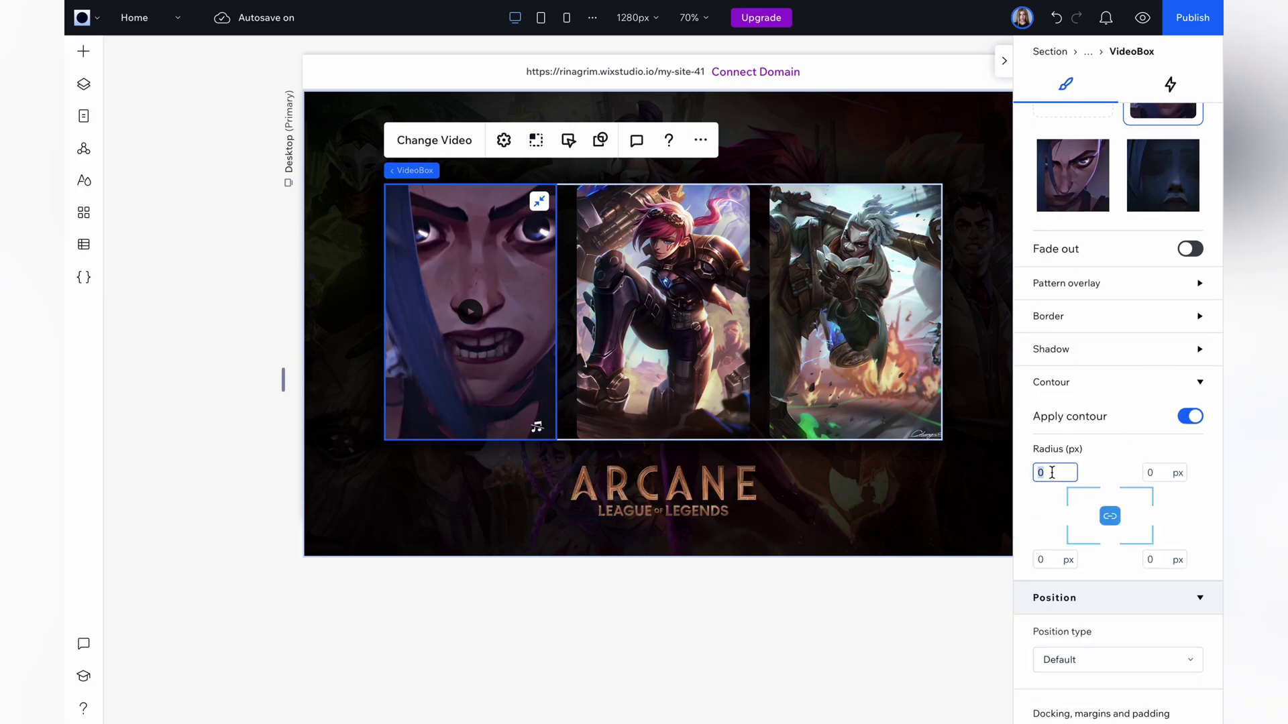
pyautogui.write('15')
pyautogui.press('Return')
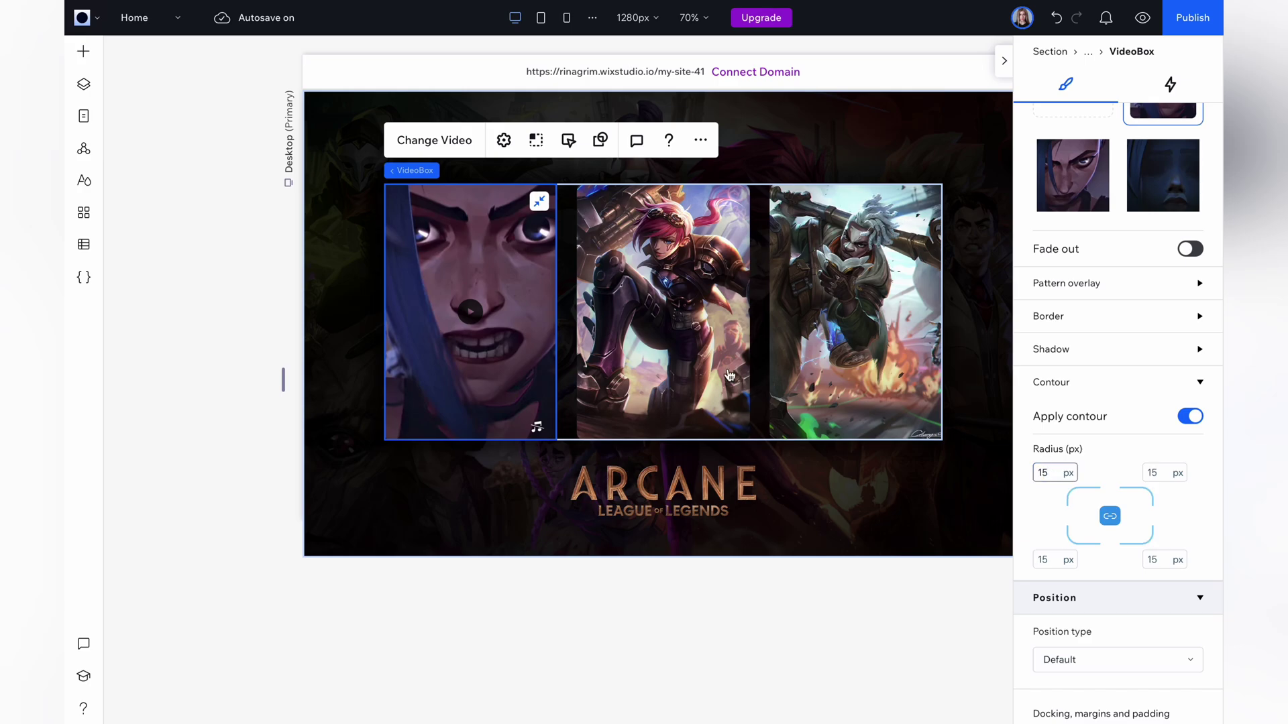
pyautogui.click(451, 569)
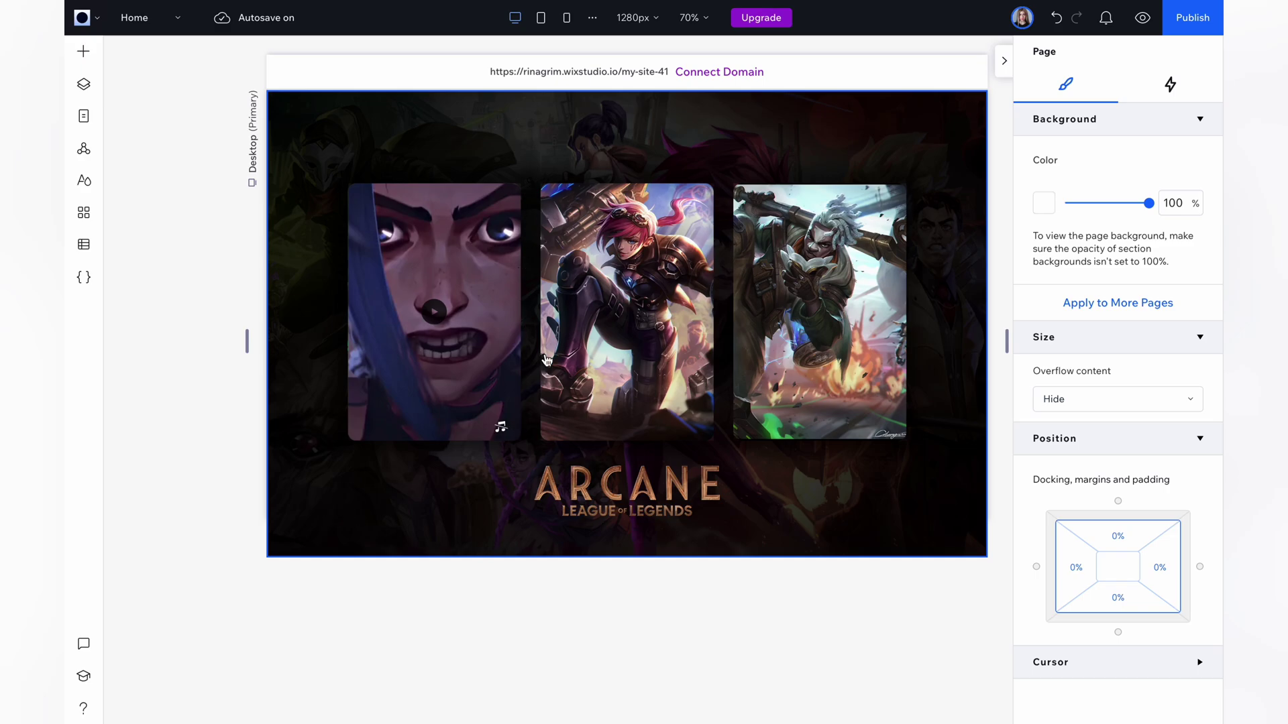
# - Place a container in the middle card and make its background 0% opaque
pyautogui.click(83, 52)
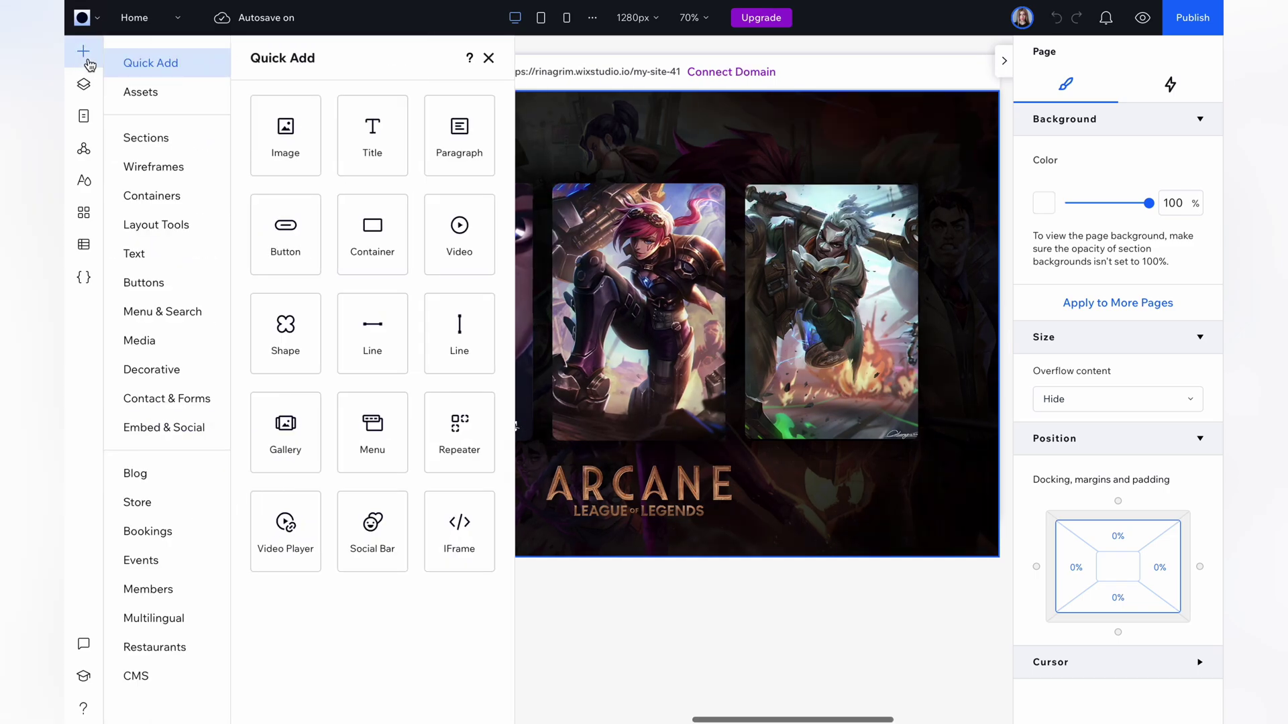
pyautogui.moveTo(373, 235); pyautogui.dragTo(749, 292)
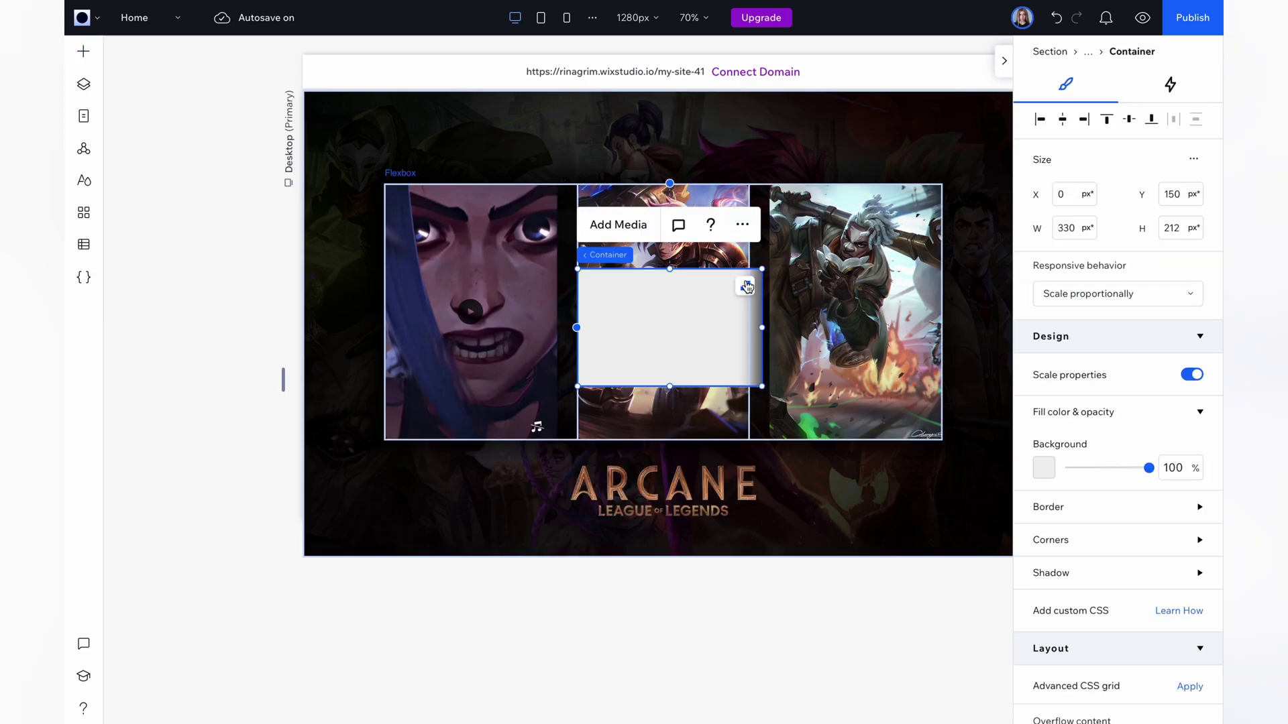
pyautogui.moveTo(1149, 431); pyautogui.dragTo(1070, 431)
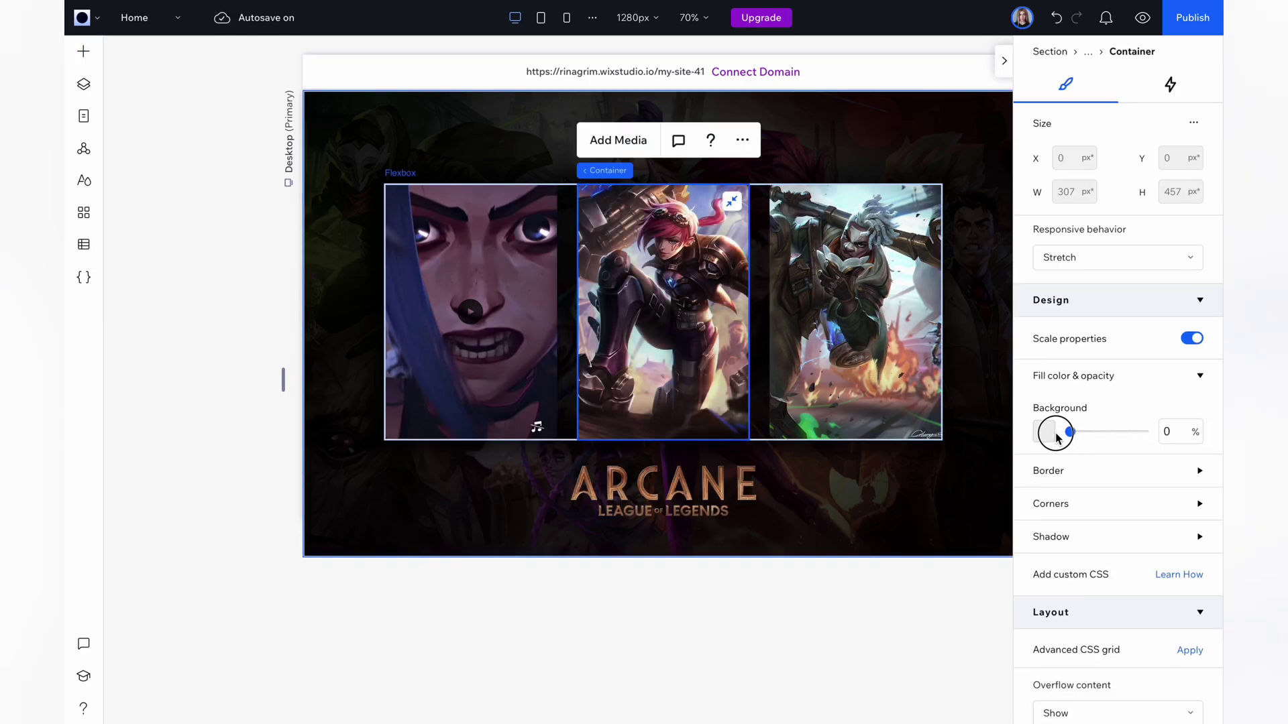
# - Add a video to the middle container, load VI.mov, and set it to never pause
pyautogui.click(83, 52)
pyautogui.moveTo(459, 235); pyautogui.dragTo(711, 282)
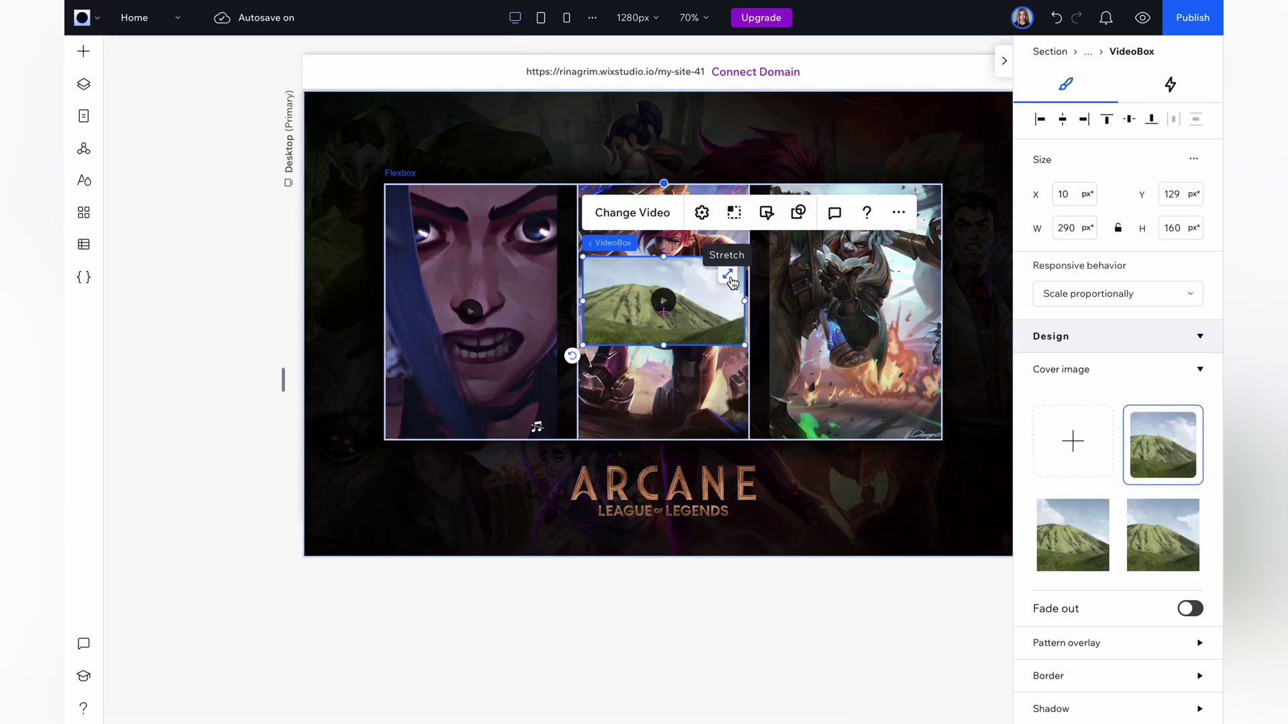
pyautogui.click(627, 140)
pyautogui.click(667, 265)
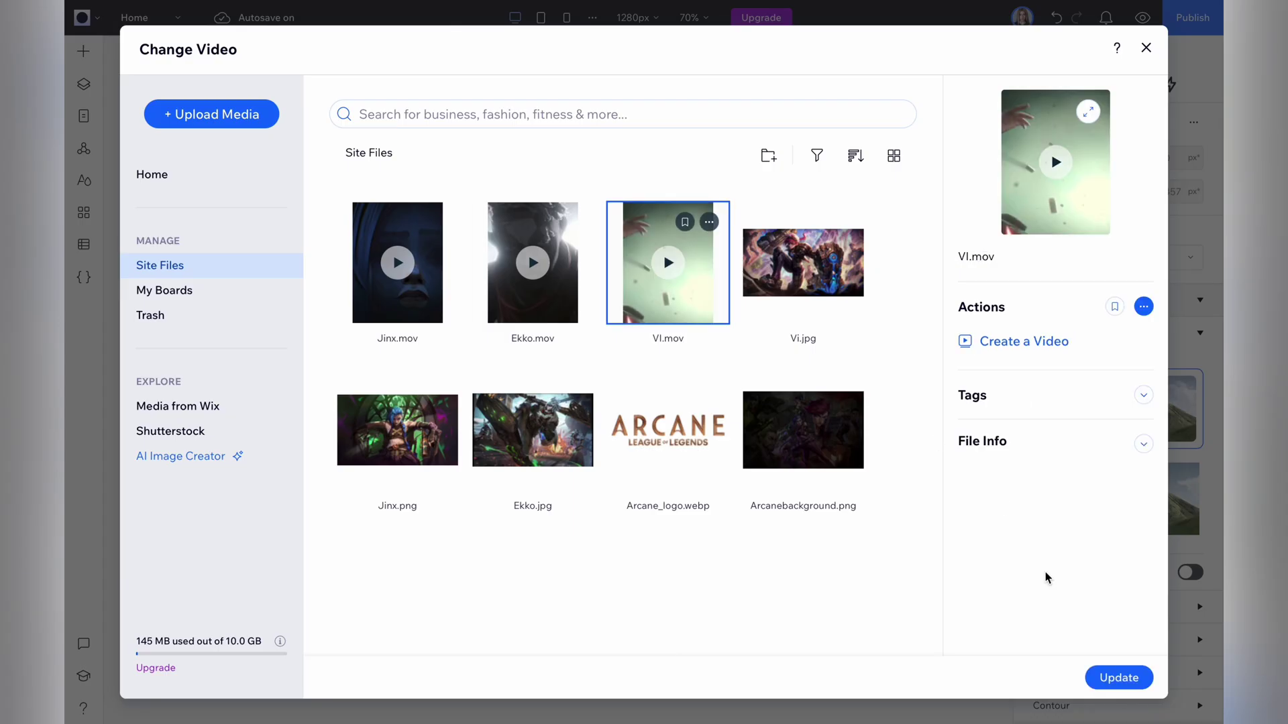
pyautogui.click(1121, 679)
pyautogui.click(760, 139)
pyautogui.click(876, 364)
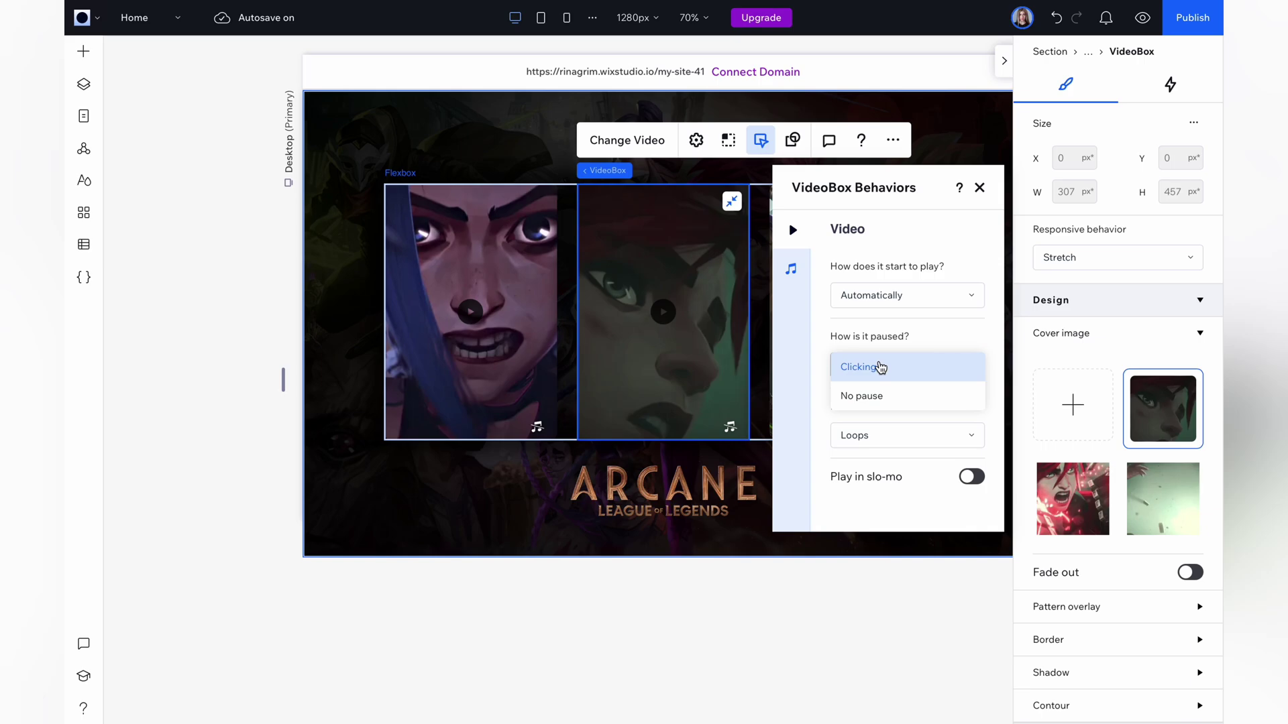
pyautogui.click(876, 394)
pyautogui.click(980, 187)
# - Round the Vi video's corners with a 15 px contour radius
pyautogui.scroll(-5, 1070, 577)
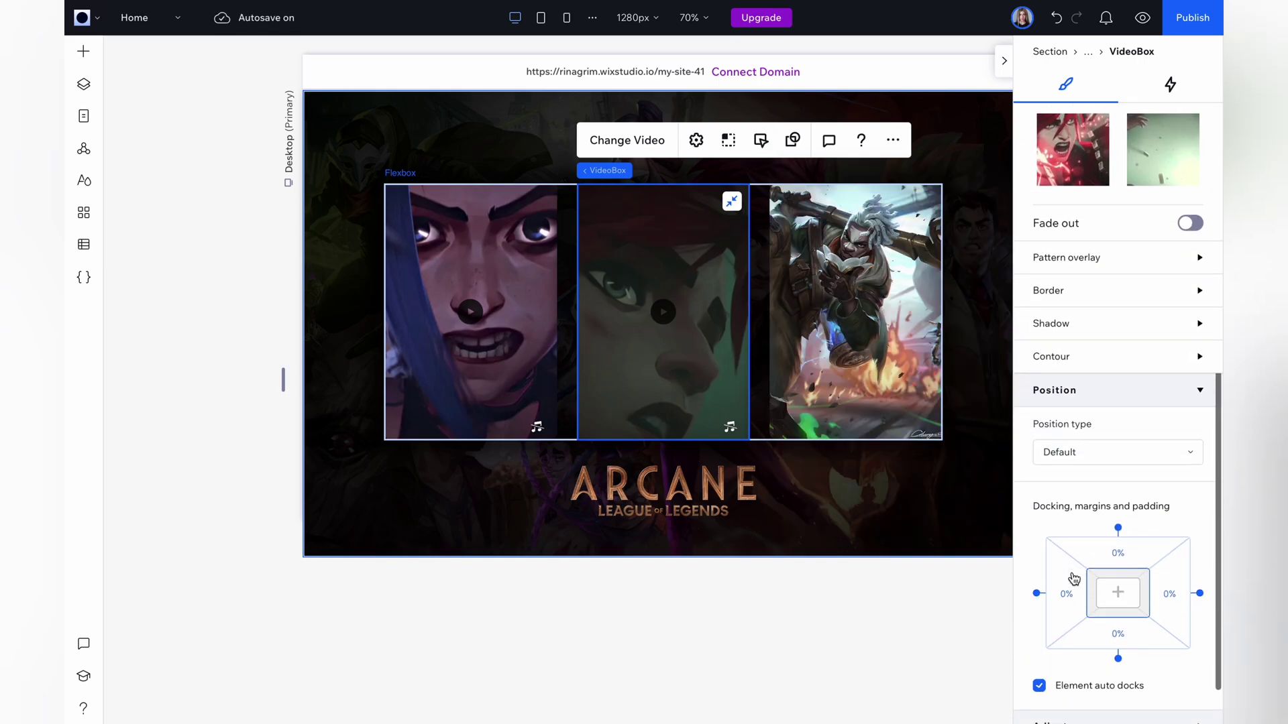
pyautogui.click(1109, 356)
pyautogui.click(1190, 374)
pyautogui.click(1055, 431)
pyautogui.write('15')
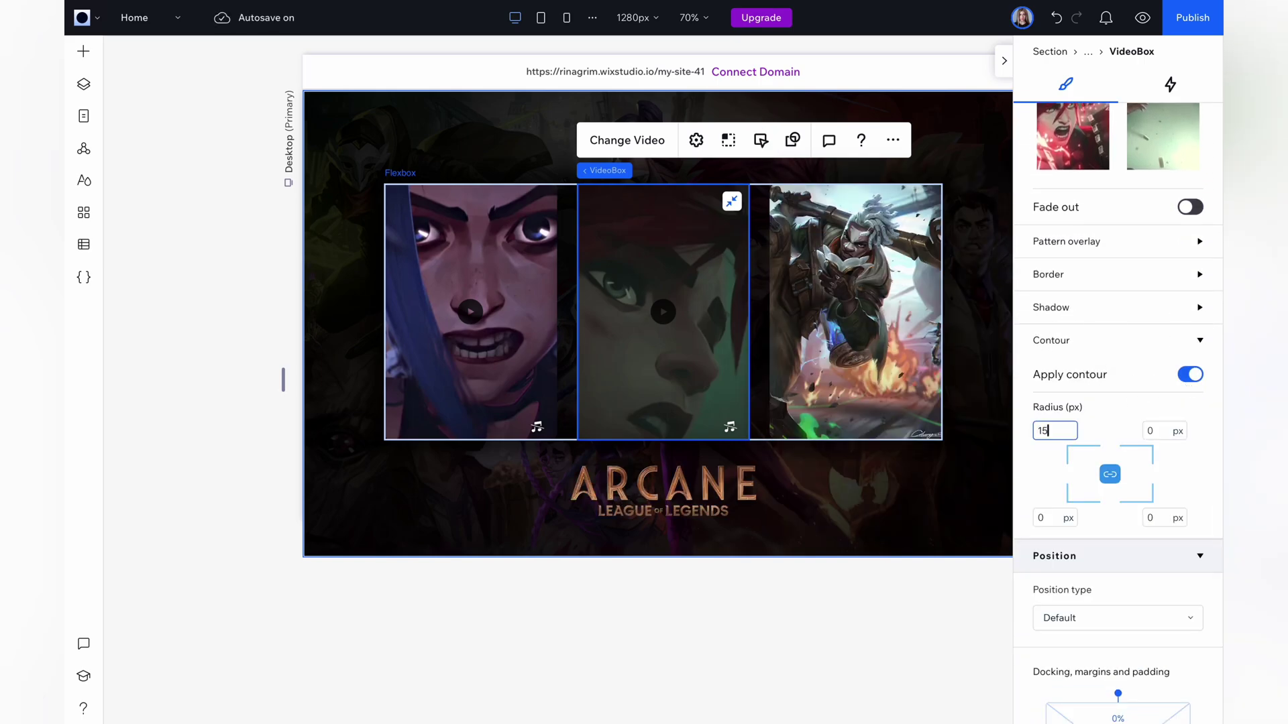
pyautogui.click(584, 170)
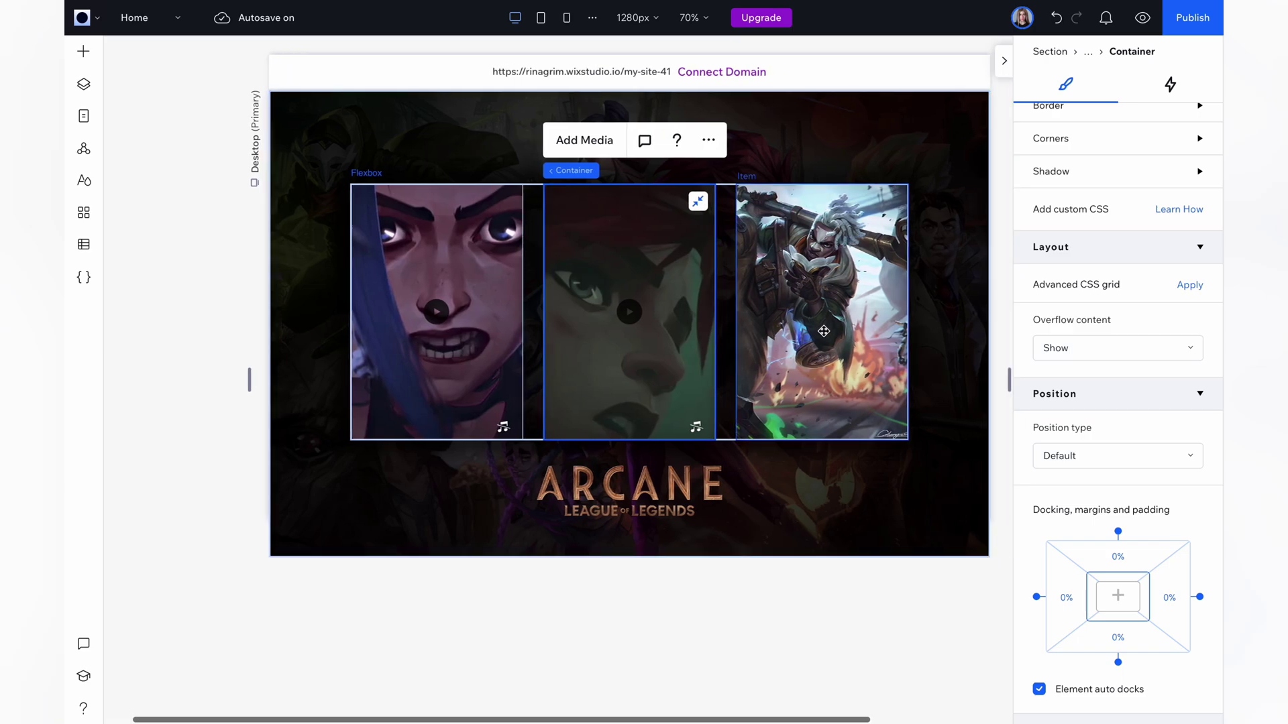
# - Add a container to the third card with its background opacity set to 0
pyautogui.click(822, 349)
pyautogui.click(83, 51)
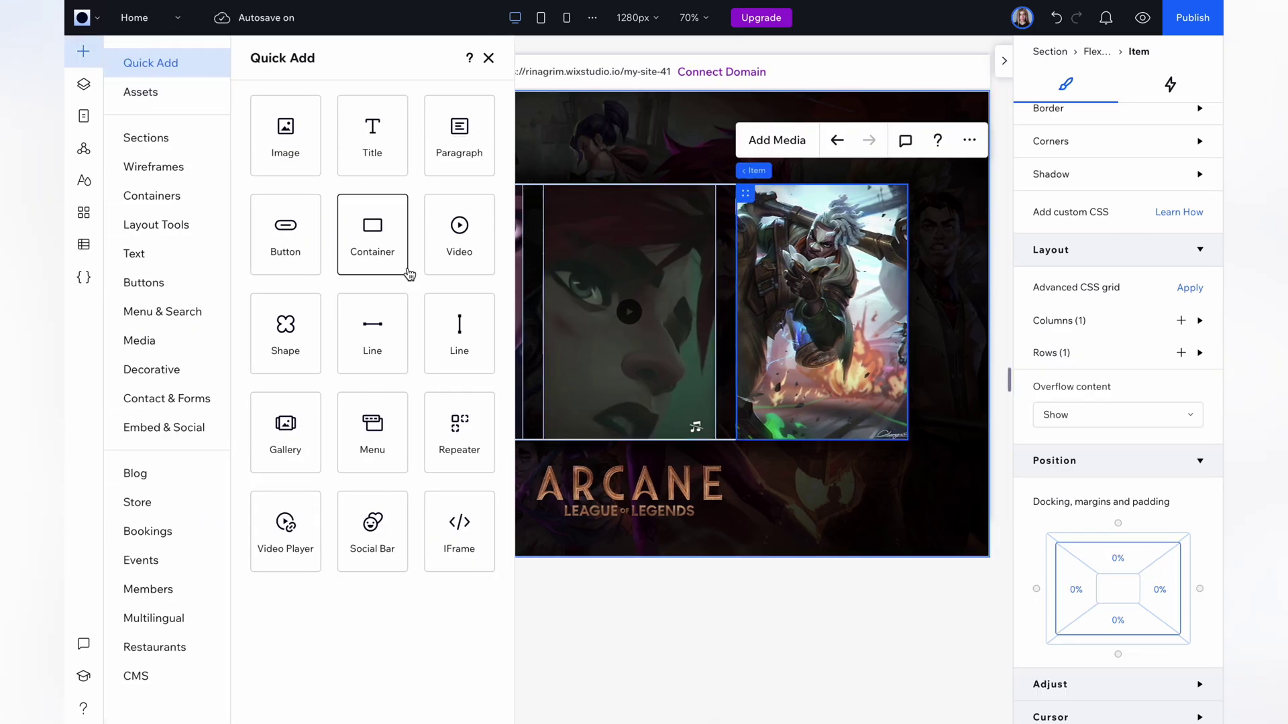
pyautogui.moveTo(402, 270); pyautogui.dragTo(888, 316)
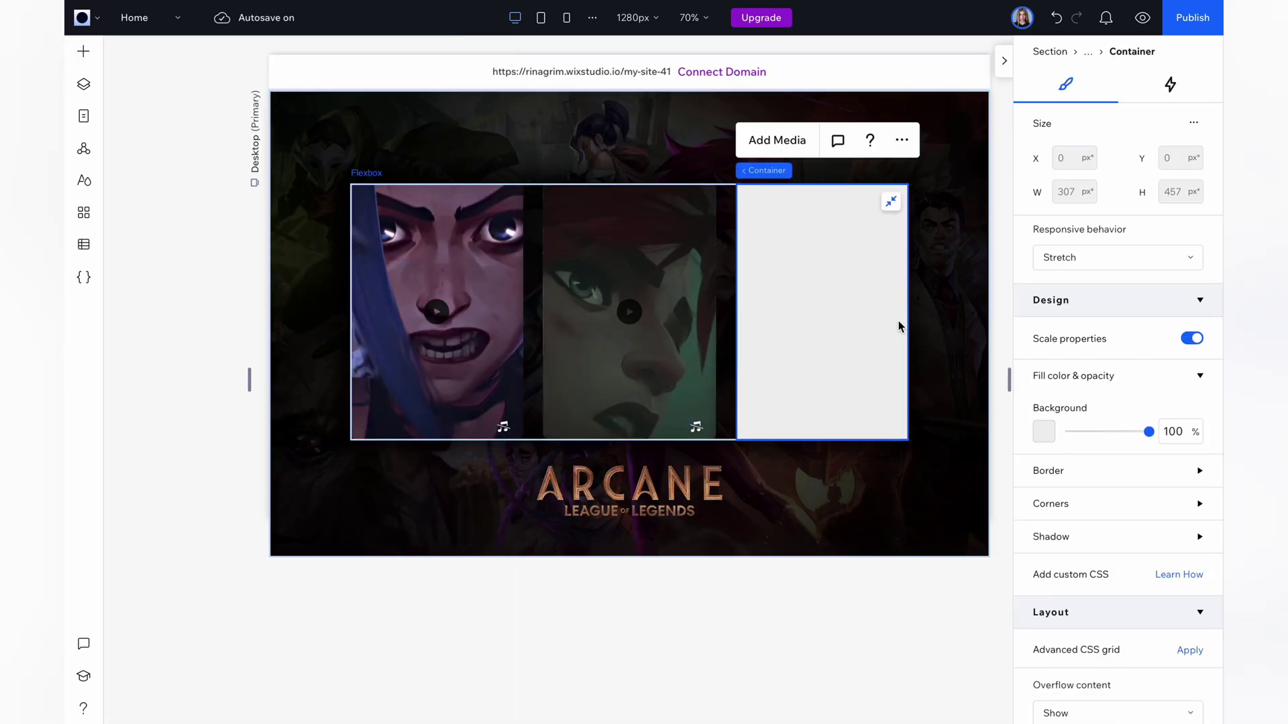
pyautogui.click(1149, 433)
pyautogui.moveTo(1149, 436); pyautogui.dragTo(1071, 431)
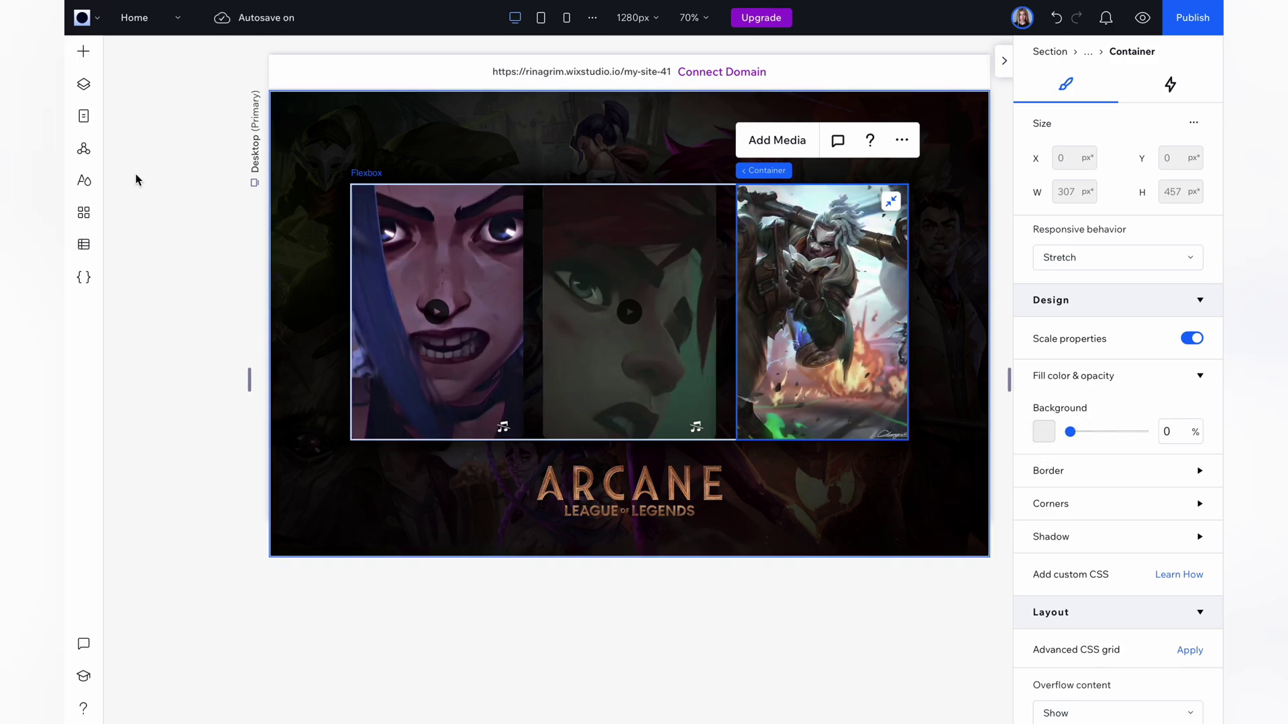
# - Add a stretched video playing Ekko.mov inside it, set to No pause
pyautogui.click(82, 57)
pyautogui.moveTo(436, 231); pyautogui.dragTo(865, 275)
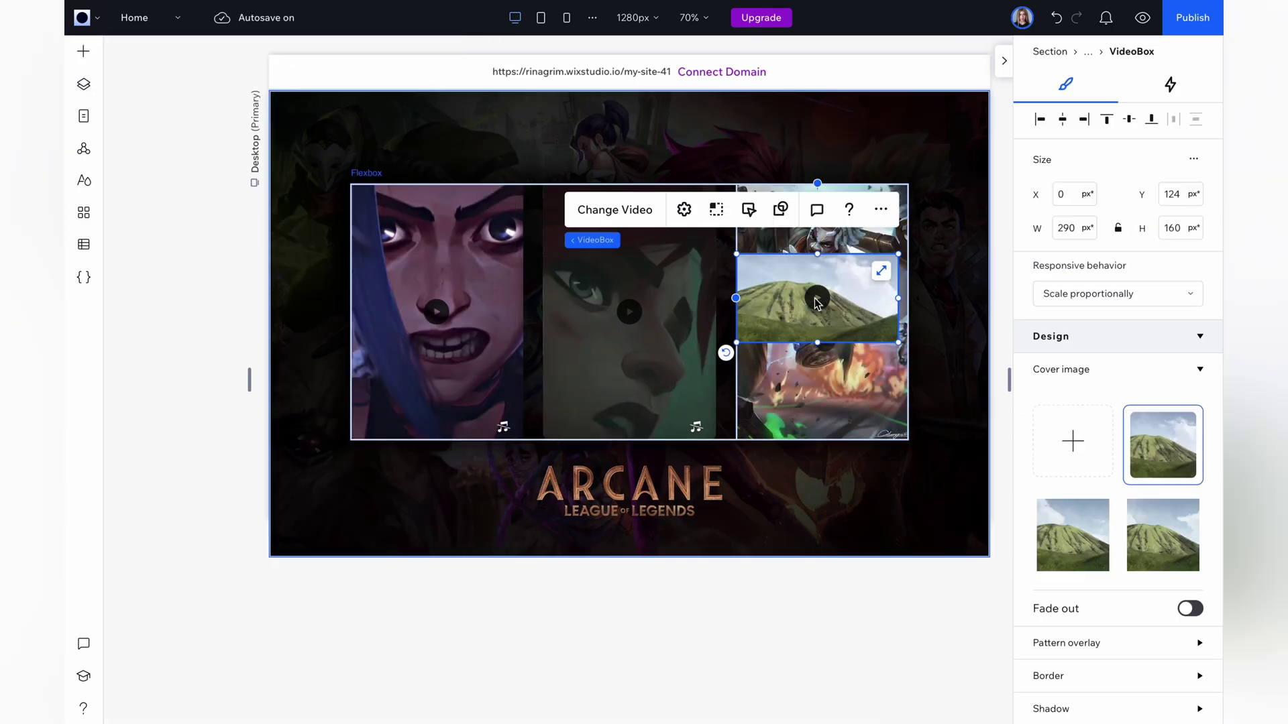
pyautogui.click(881, 271)
pyautogui.click(615, 139)
pyautogui.doubleClick(532, 259)
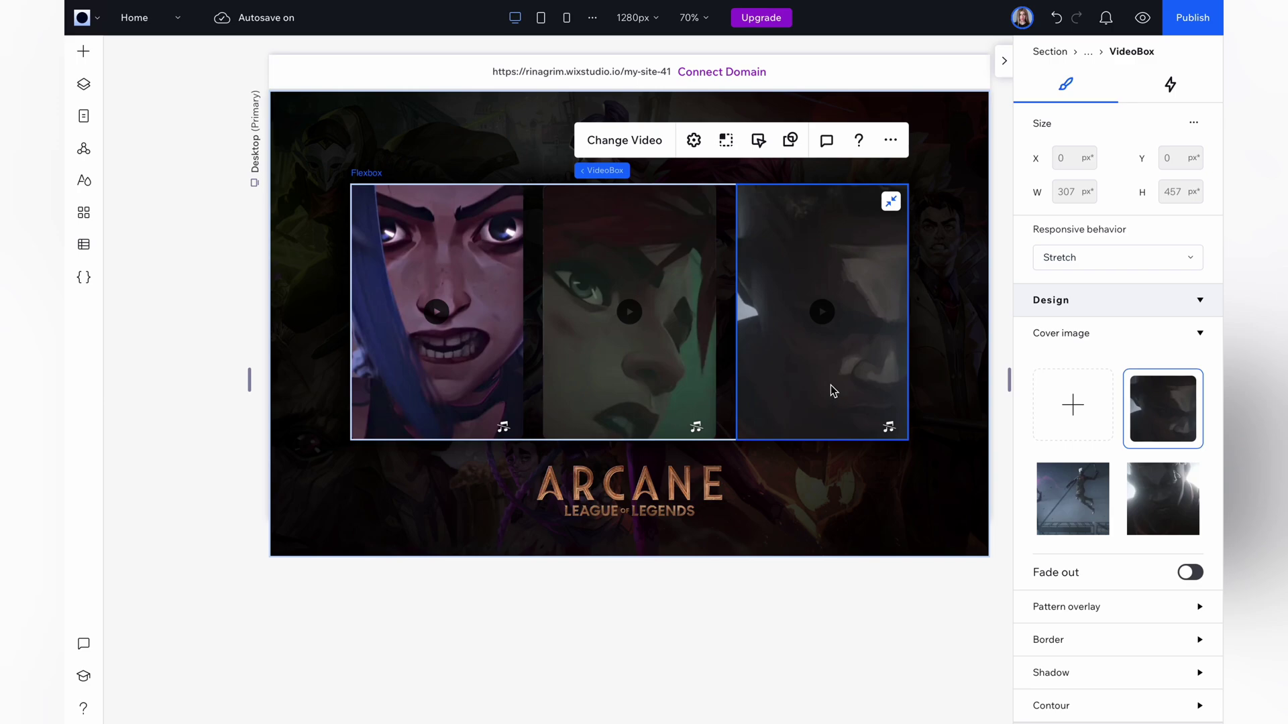
pyautogui.click(759, 141)
pyautogui.click(1050, 366)
pyautogui.click(1045, 403)
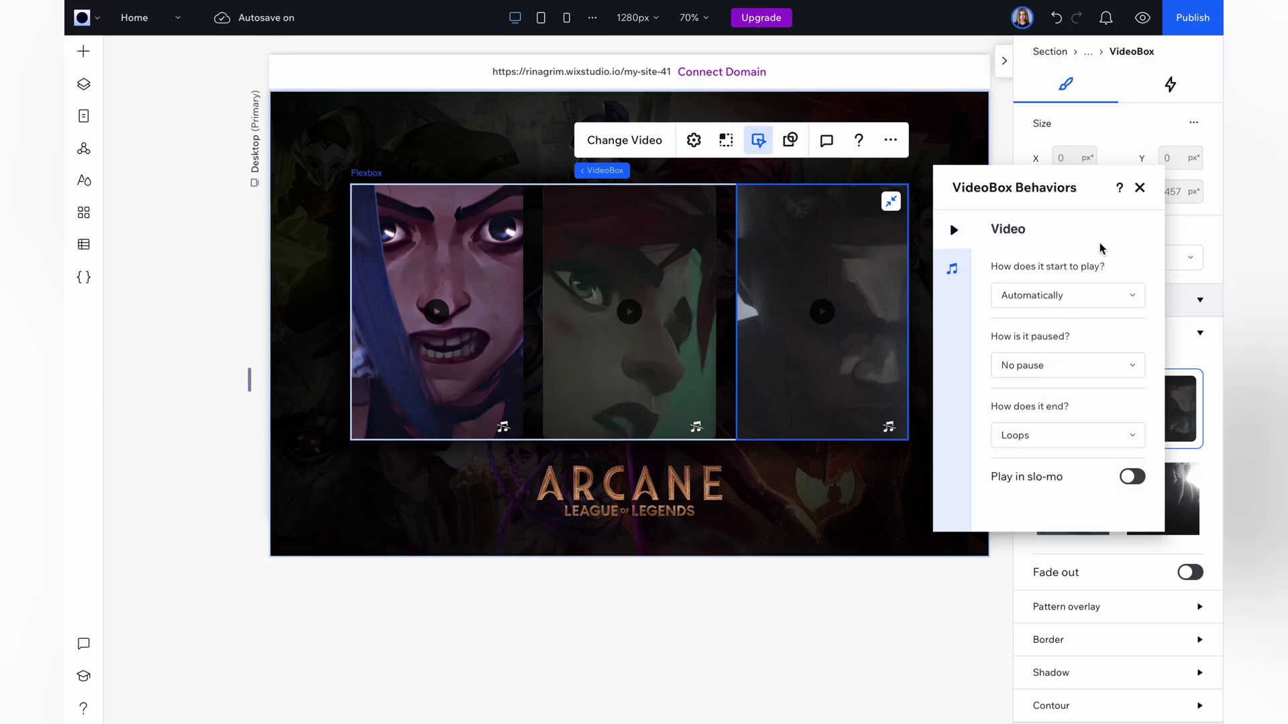
pyautogui.click(1141, 191)
# - Round the video's corners with a 15 px contour radius
pyautogui.scroll(-5, 1113, 627)
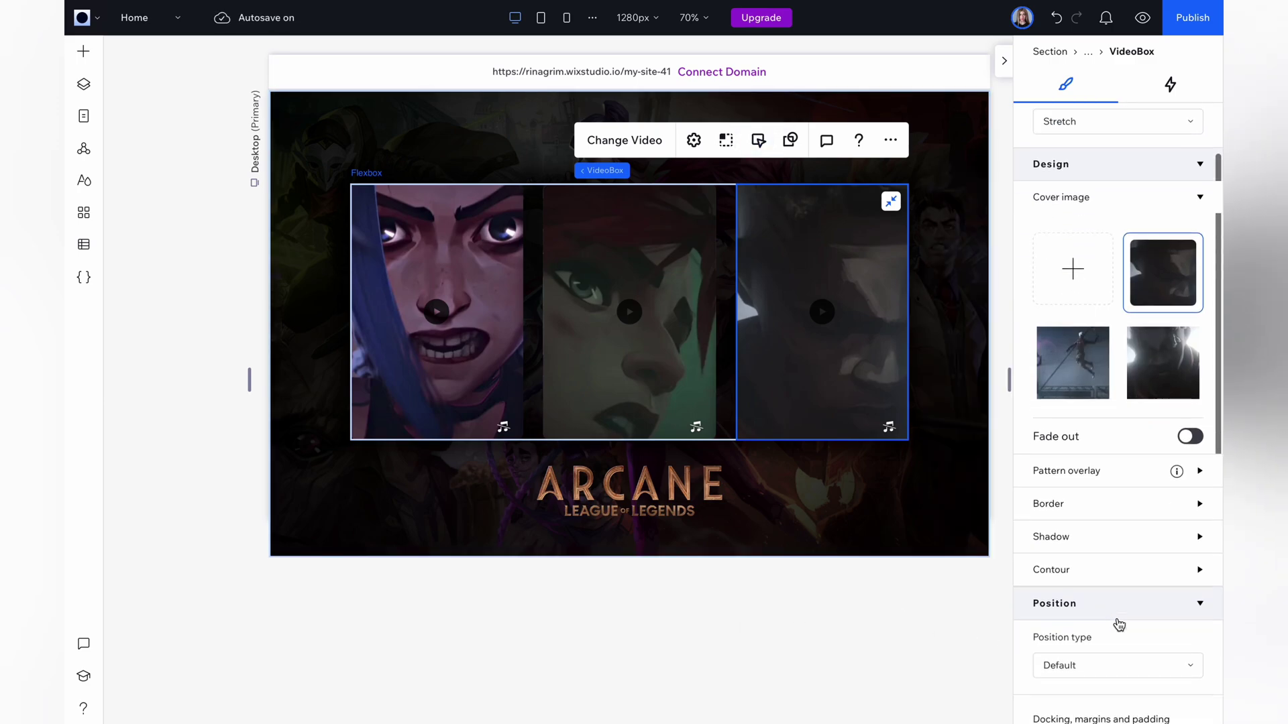
pyautogui.click(1045, 407)
pyautogui.click(1043, 497)
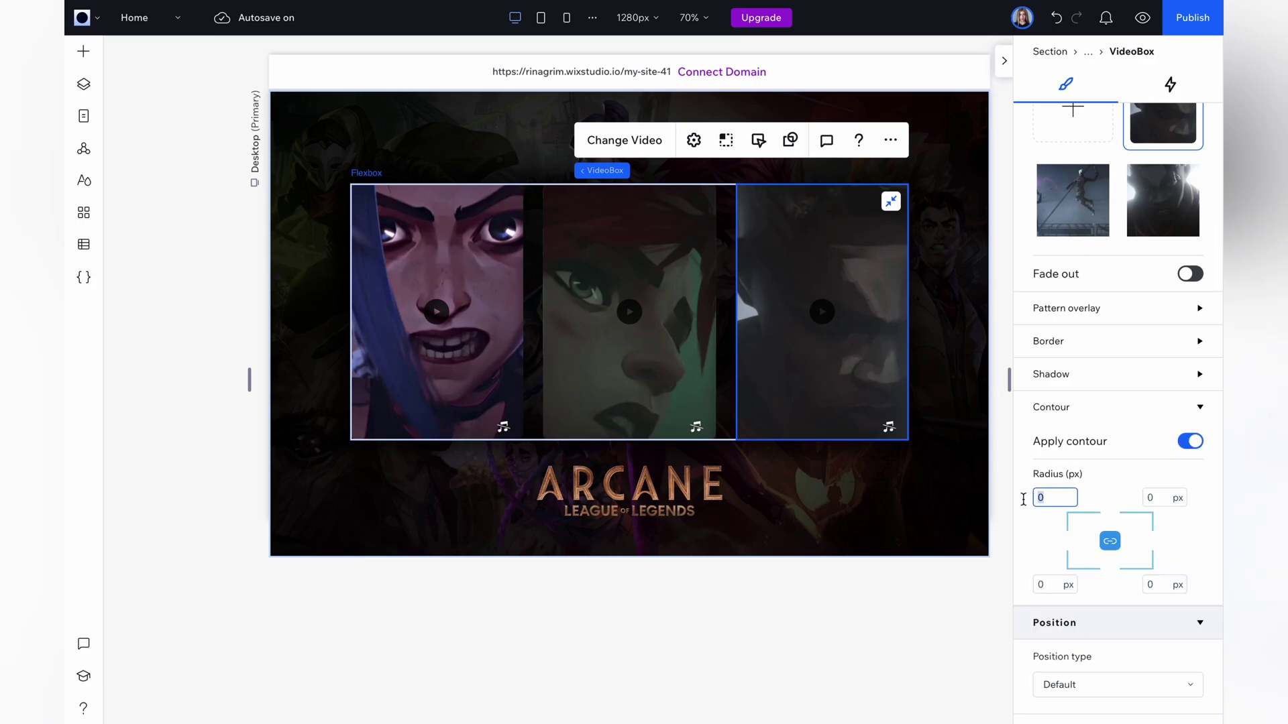
pyautogui.write('15')
# - Rename the third card's container layer to 'Video' in Layers
pyautogui.click(85, 86)
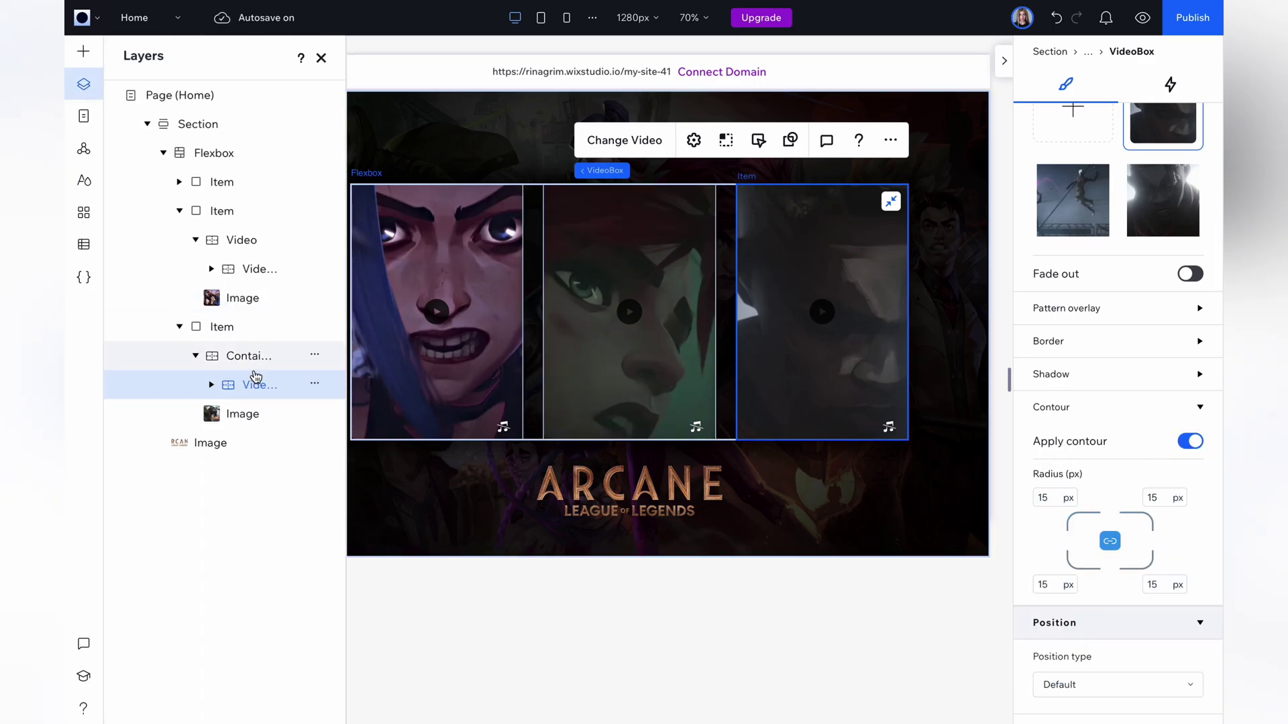
pyautogui.doubleClick(253, 356)
pyautogui.write('Video')
pyautogui.click(321, 58)
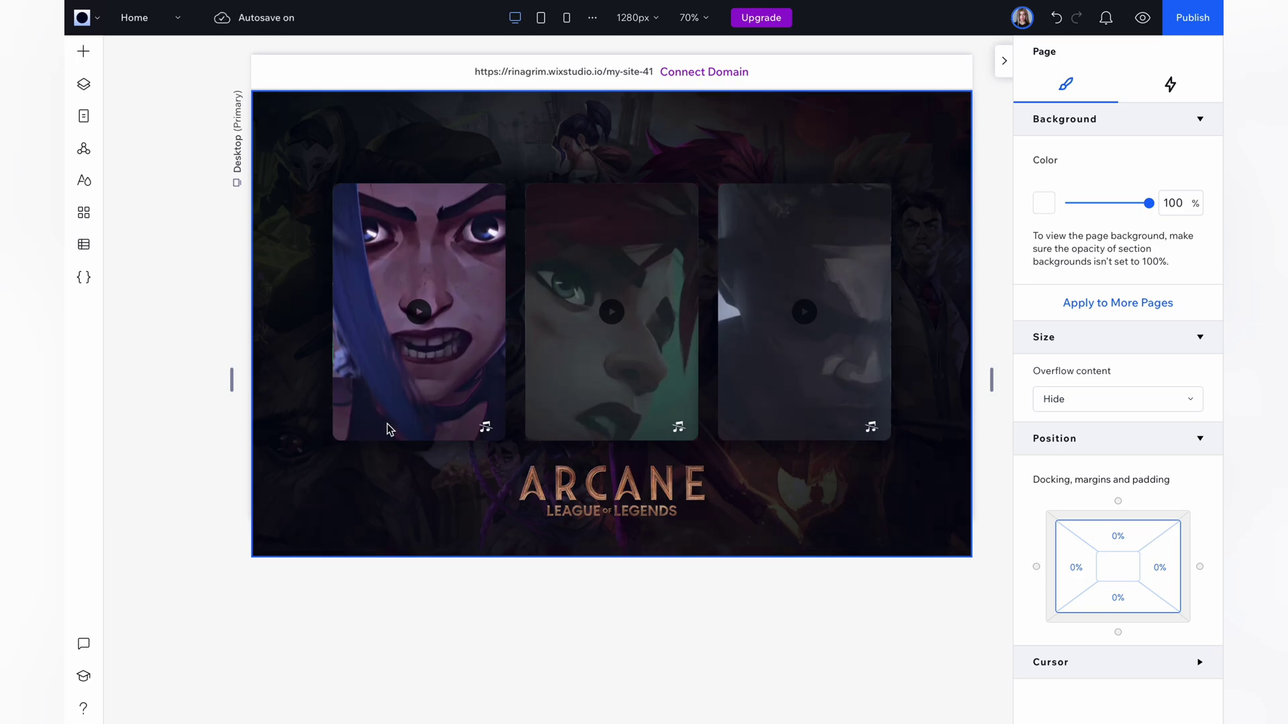
# - Add a hover animation to the first card item, targeting its Video layer
pyautogui.click(85, 85)
pyautogui.click(228, 185)
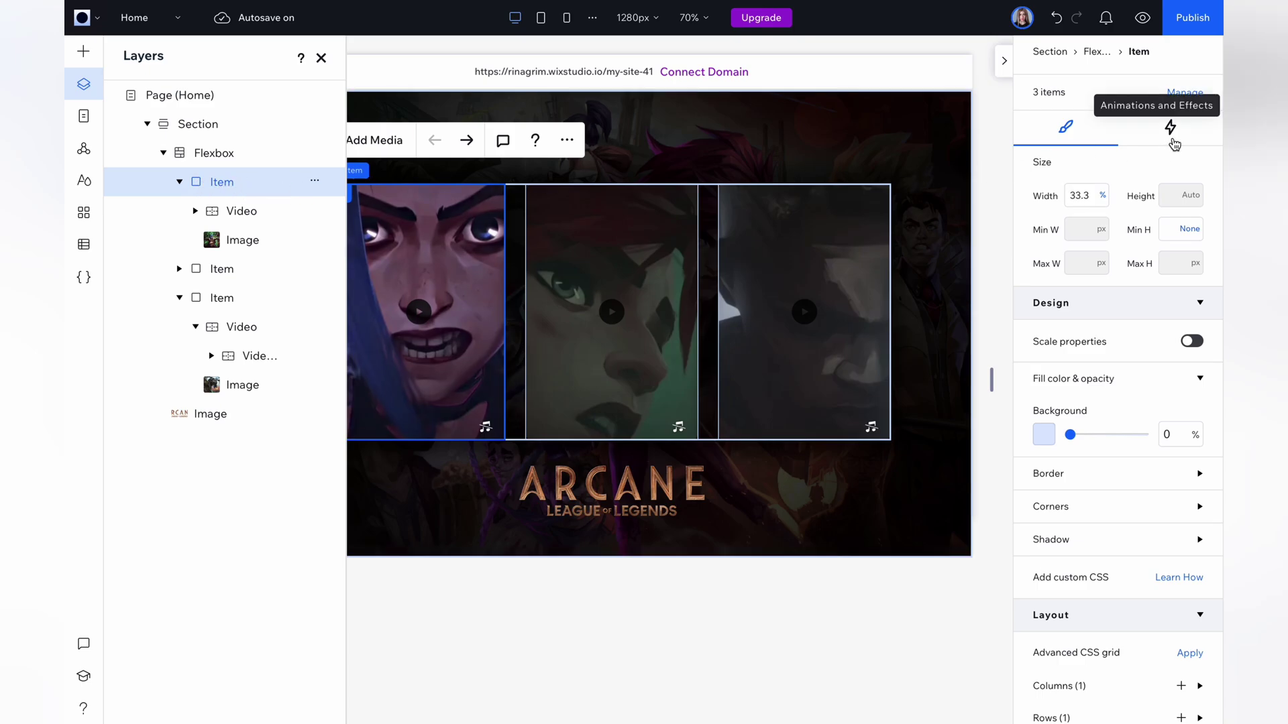
pyautogui.click(1173, 143)
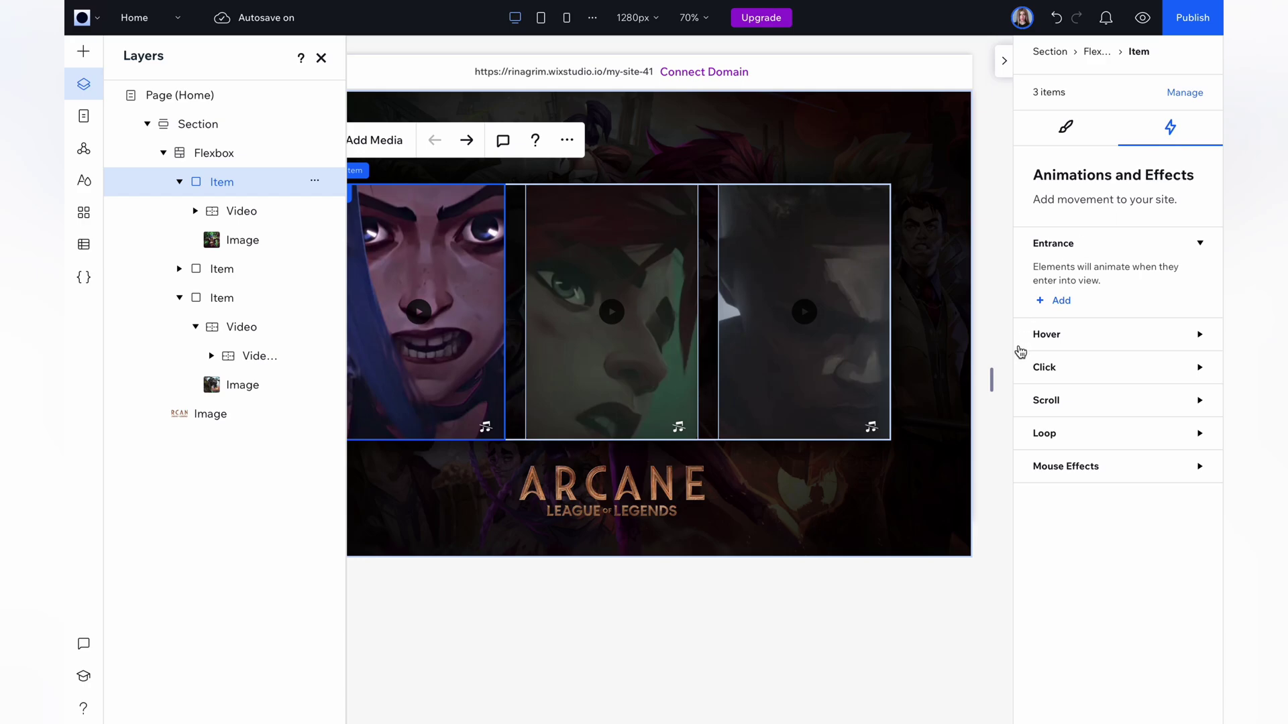
pyautogui.click(1123, 342)
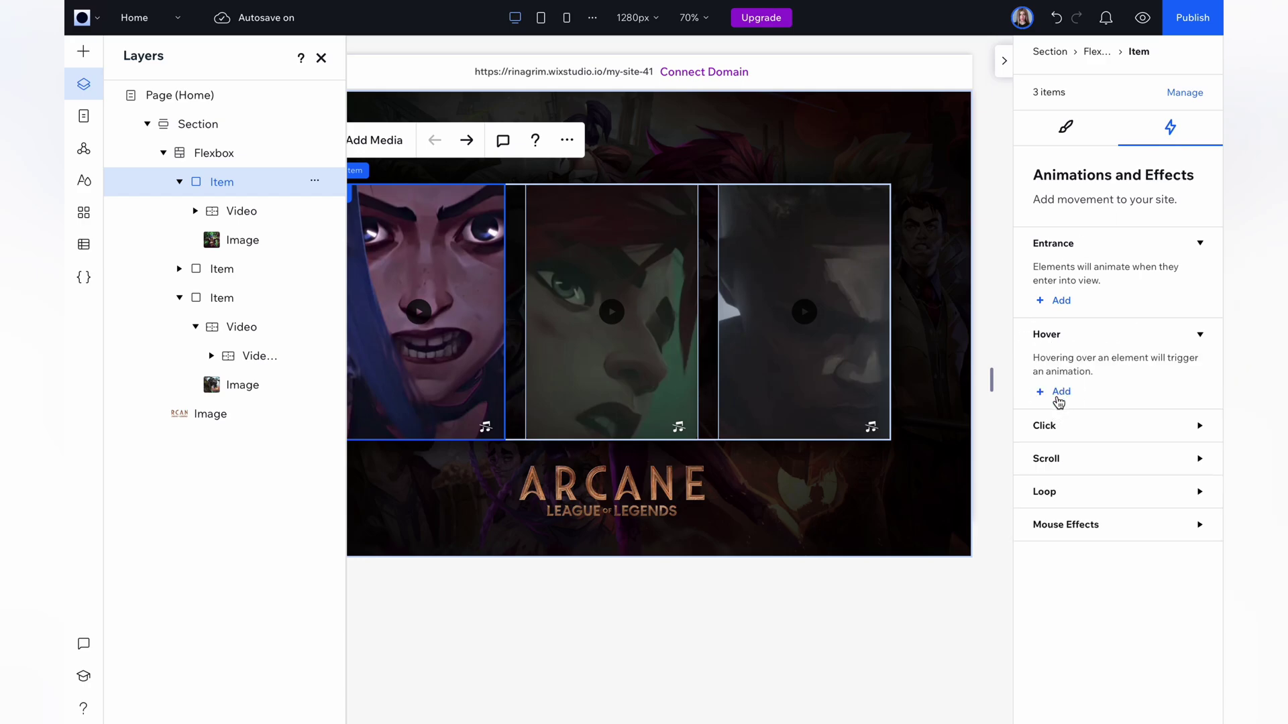
pyautogui.click(1058, 396)
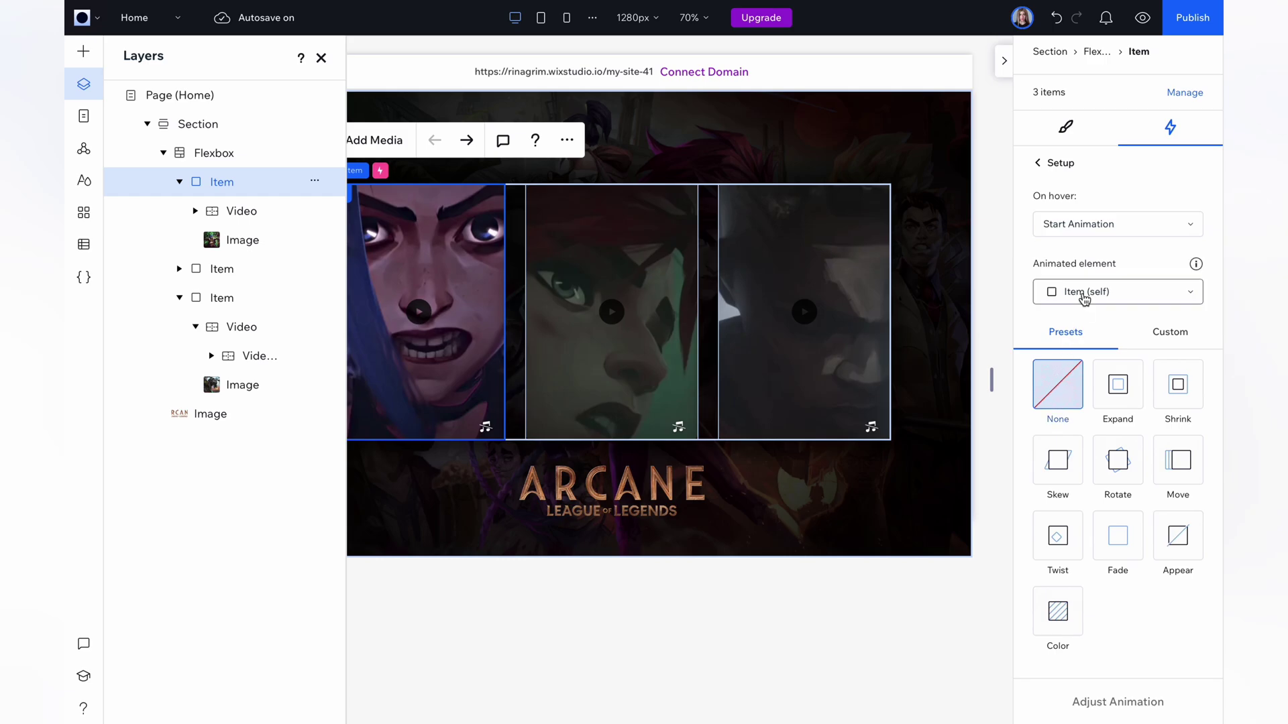
pyautogui.click(1118, 292)
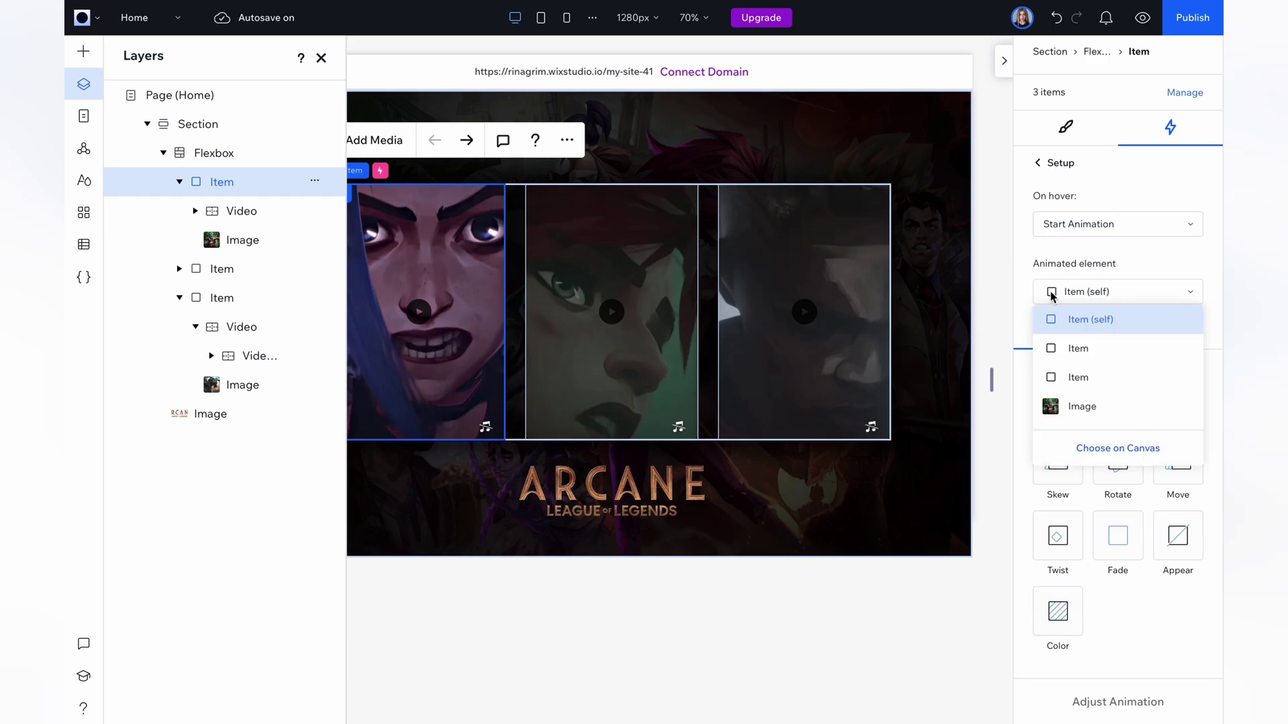
pyautogui.click(1097, 450)
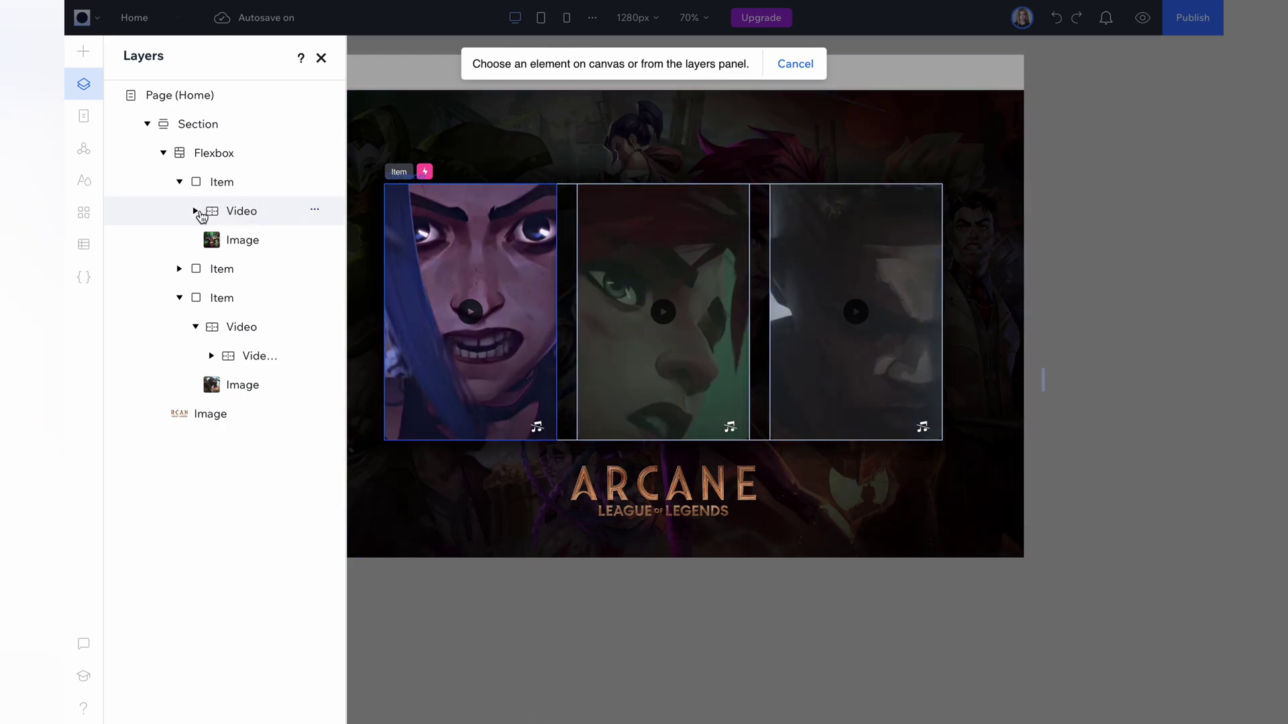
pyautogui.click(196, 211)
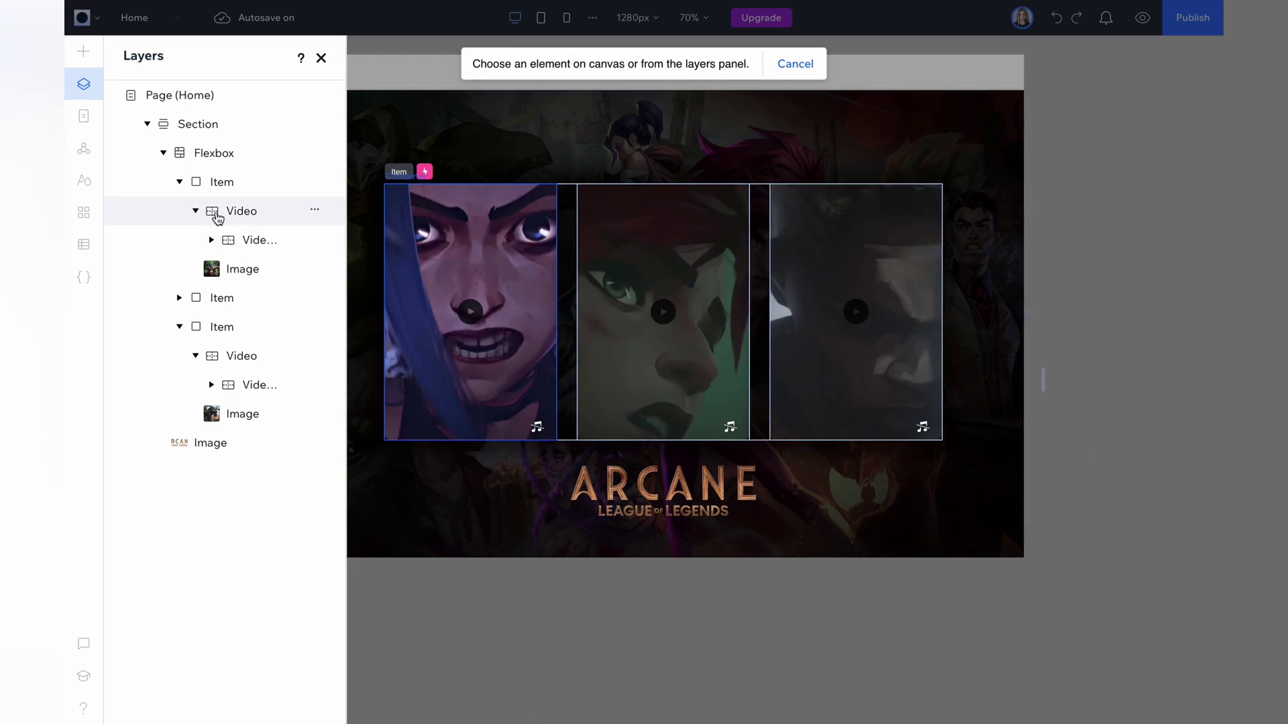
pyautogui.click(263, 218)
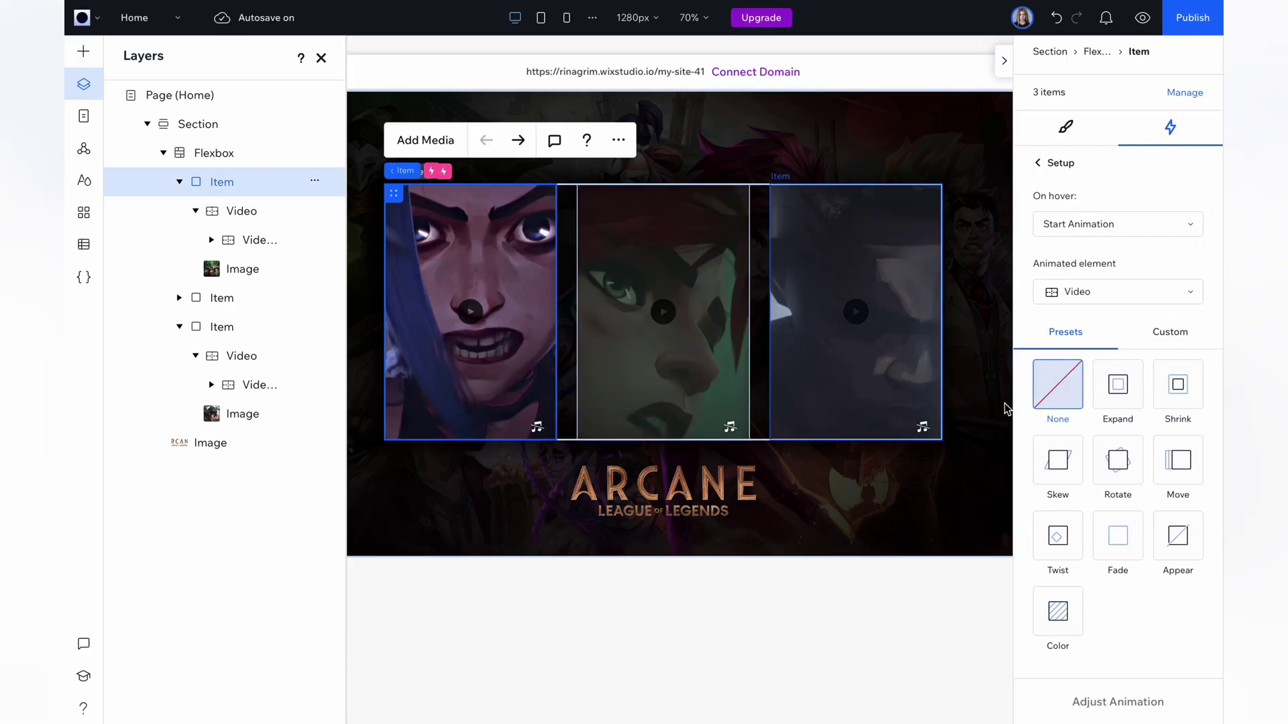
# - Make the hover animation a Fade with 0.5 s duration and Ease In easing
pyautogui.click(1118, 535)
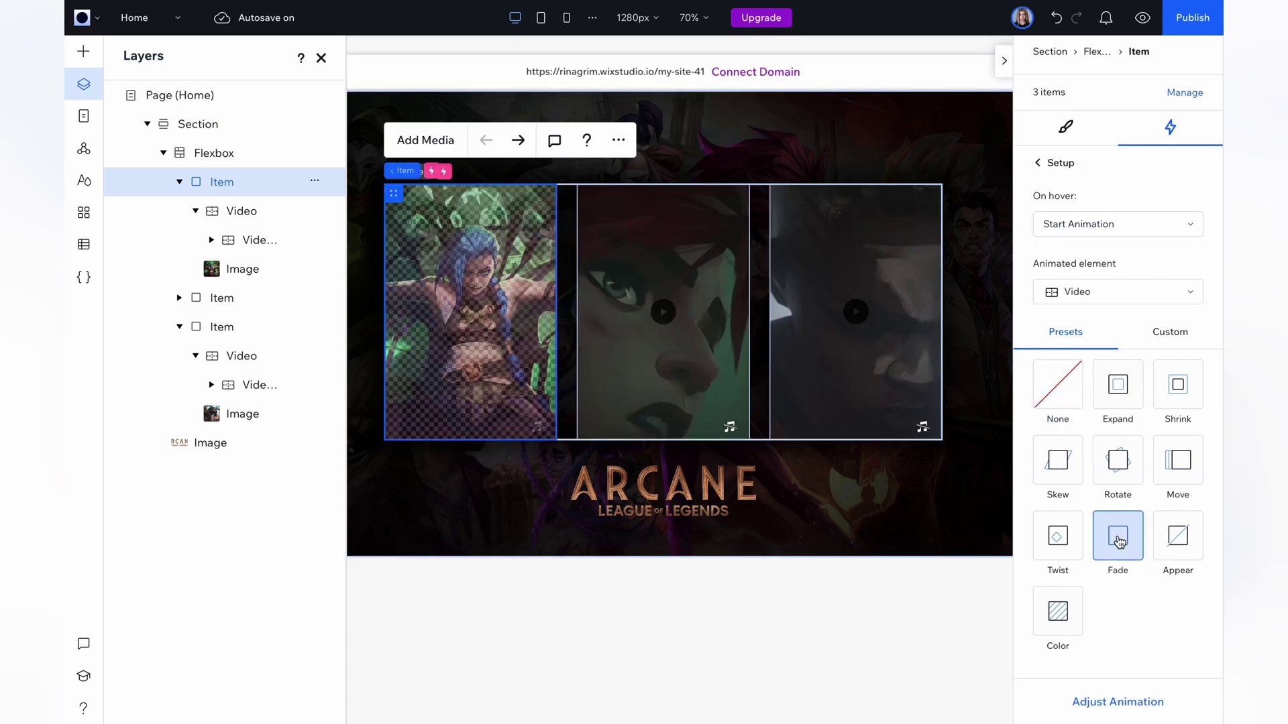
pyautogui.click(1098, 700)
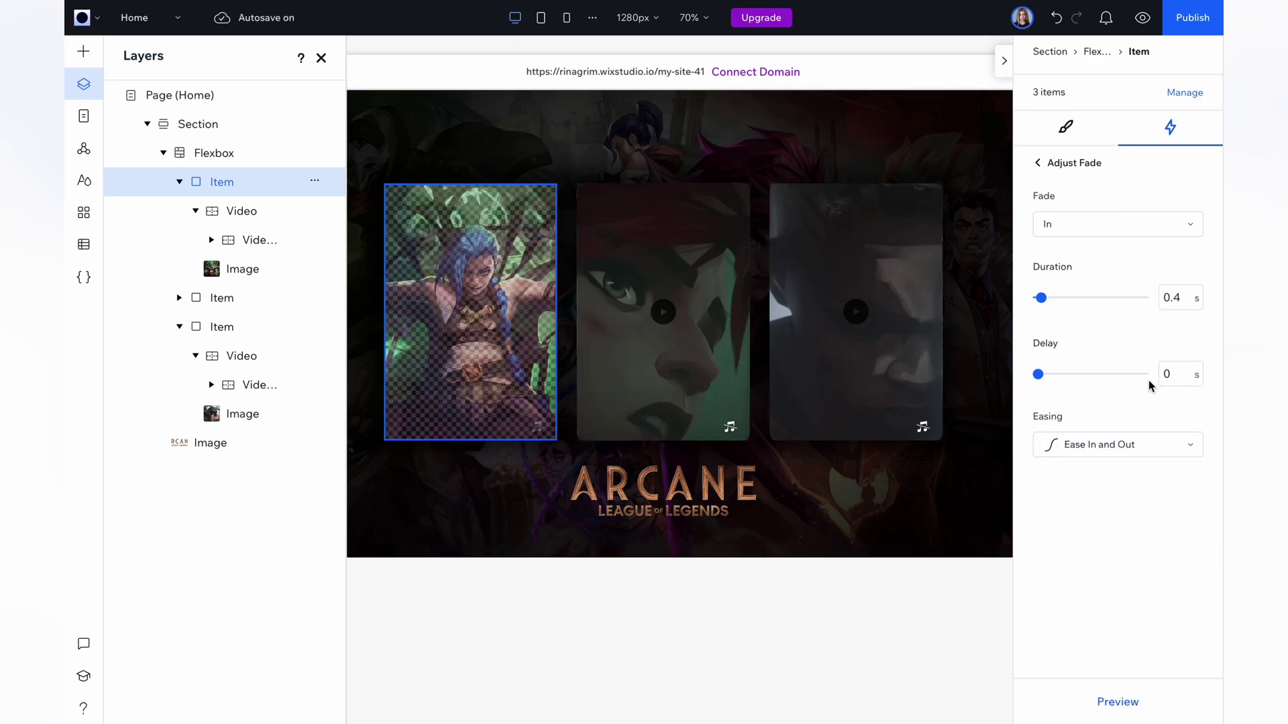
pyautogui.click(1183, 302)
pyautogui.click(1107, 445)
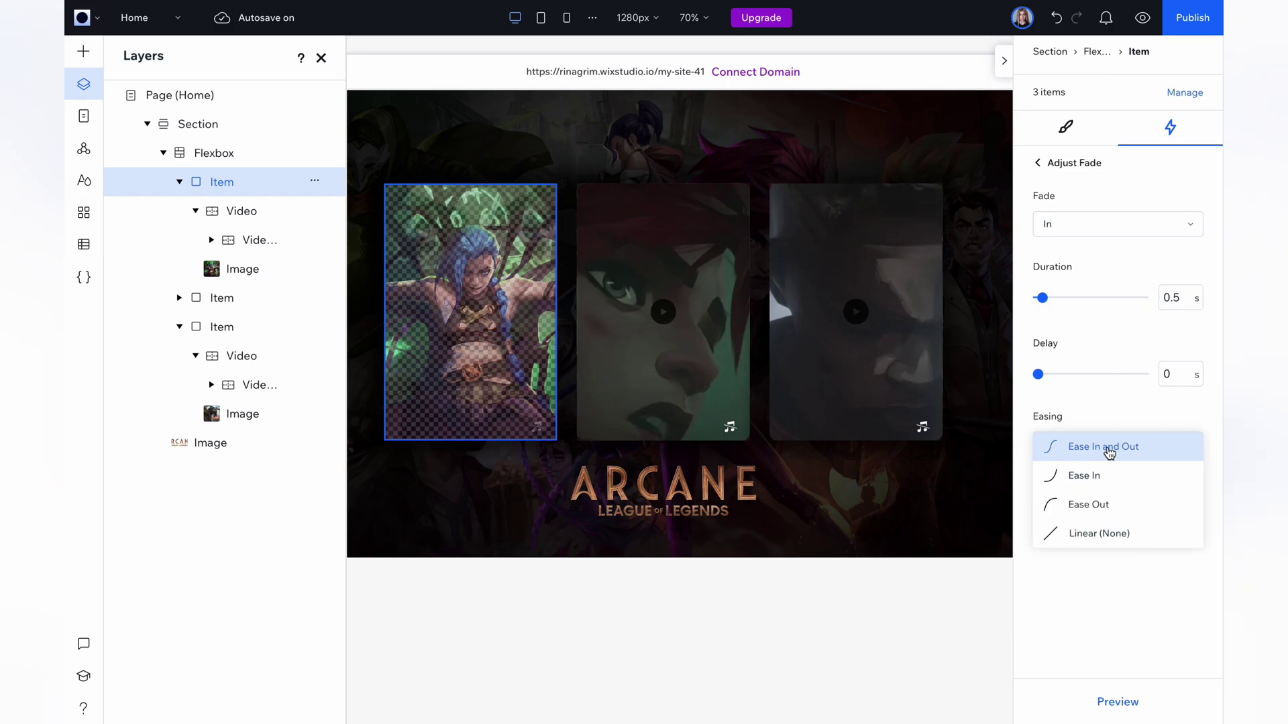
pyautogui.click(1078, 482)
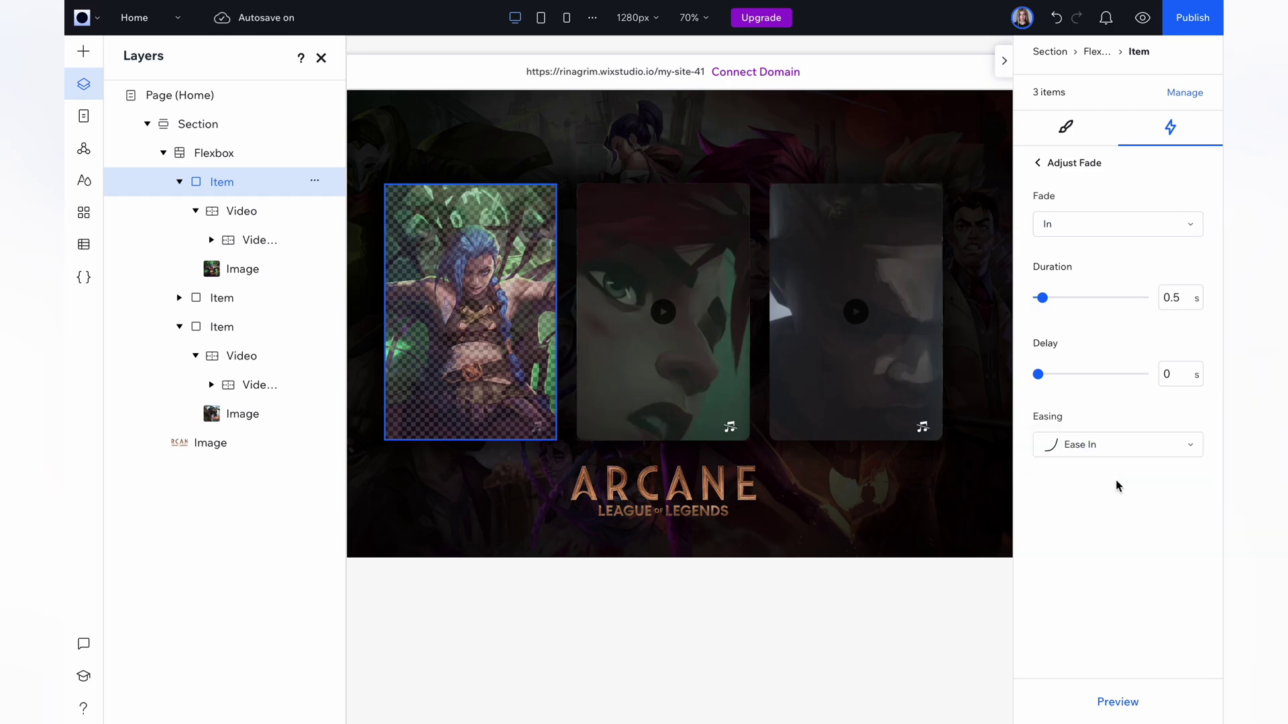
# - Add a hover animation to the second card item, targeting its Video layer
pyautogui.click(204, 307)
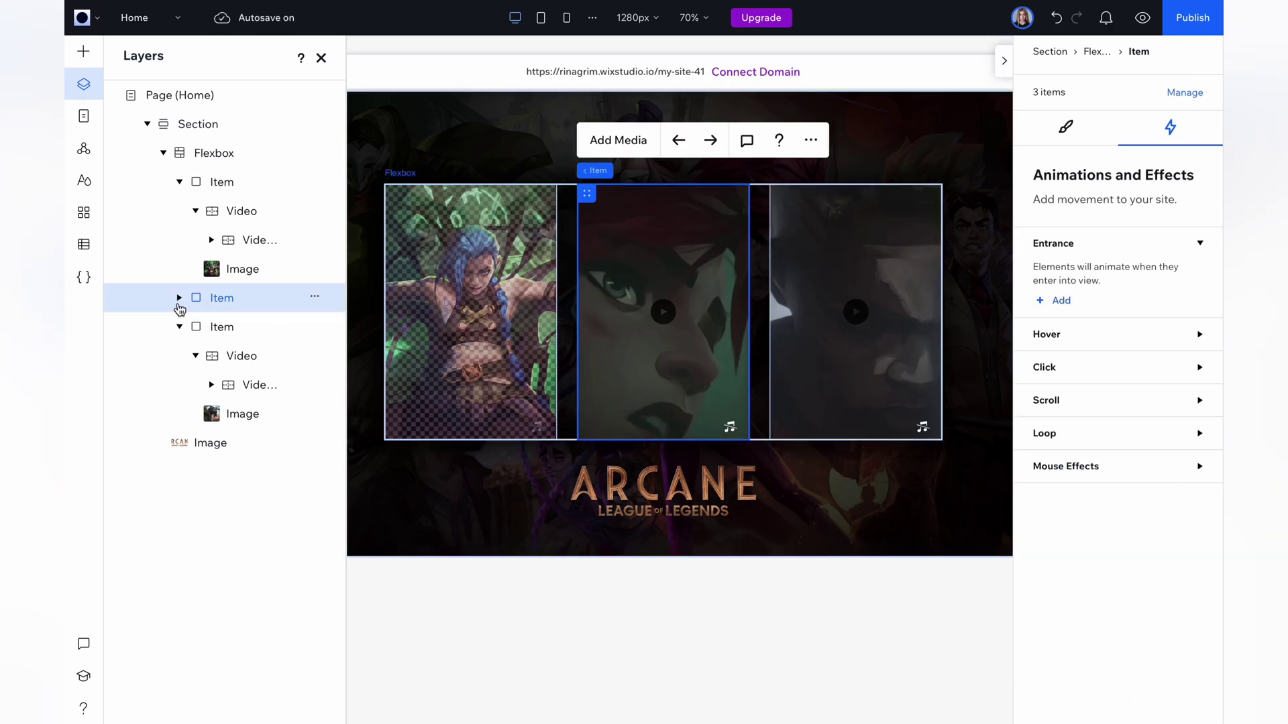
pyautogui.click(179, 299)
pyautogui.click(1107, 343)
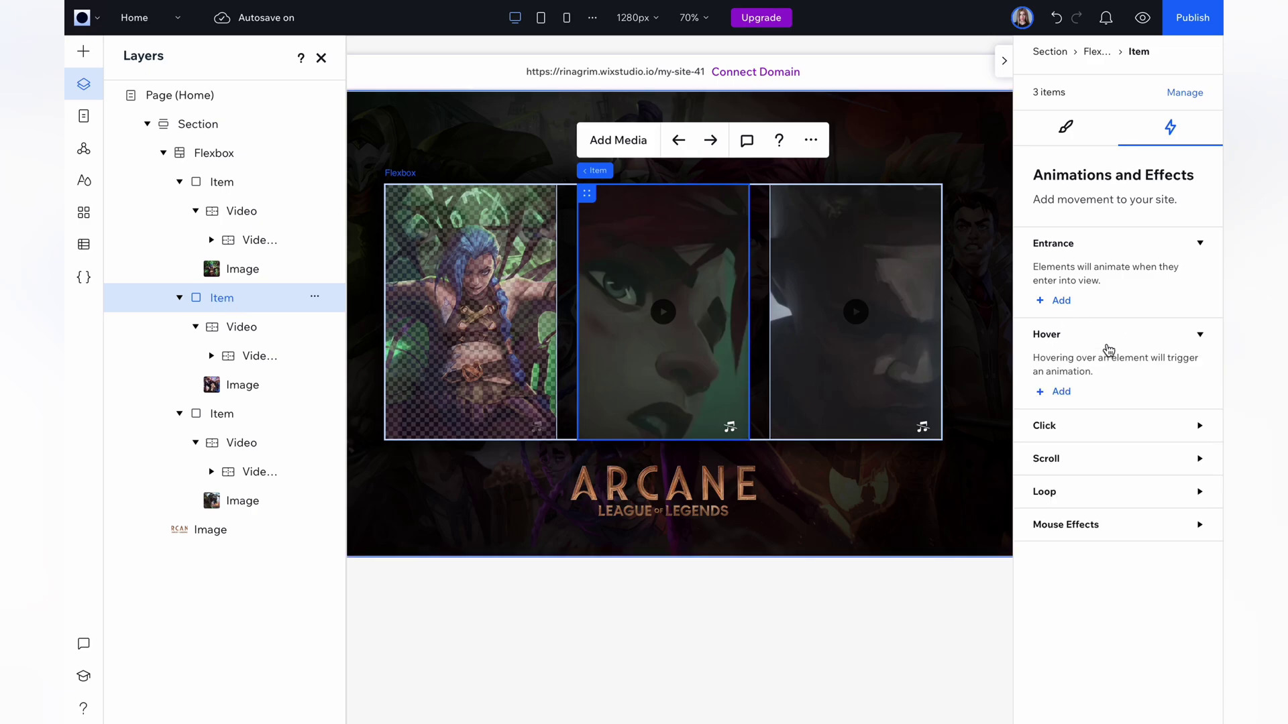
pyautogui.click(1062, 392)
pyautogui.click(1096, 291)
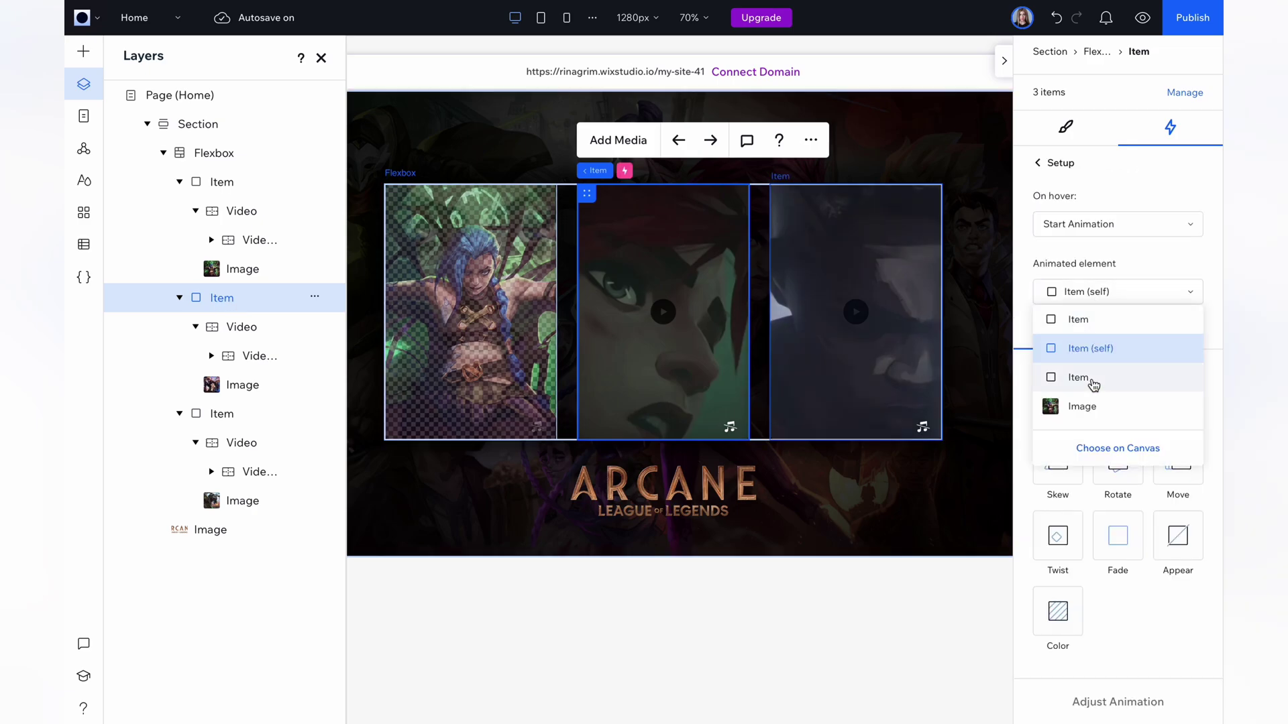
pyautogui.click(1093, 448)
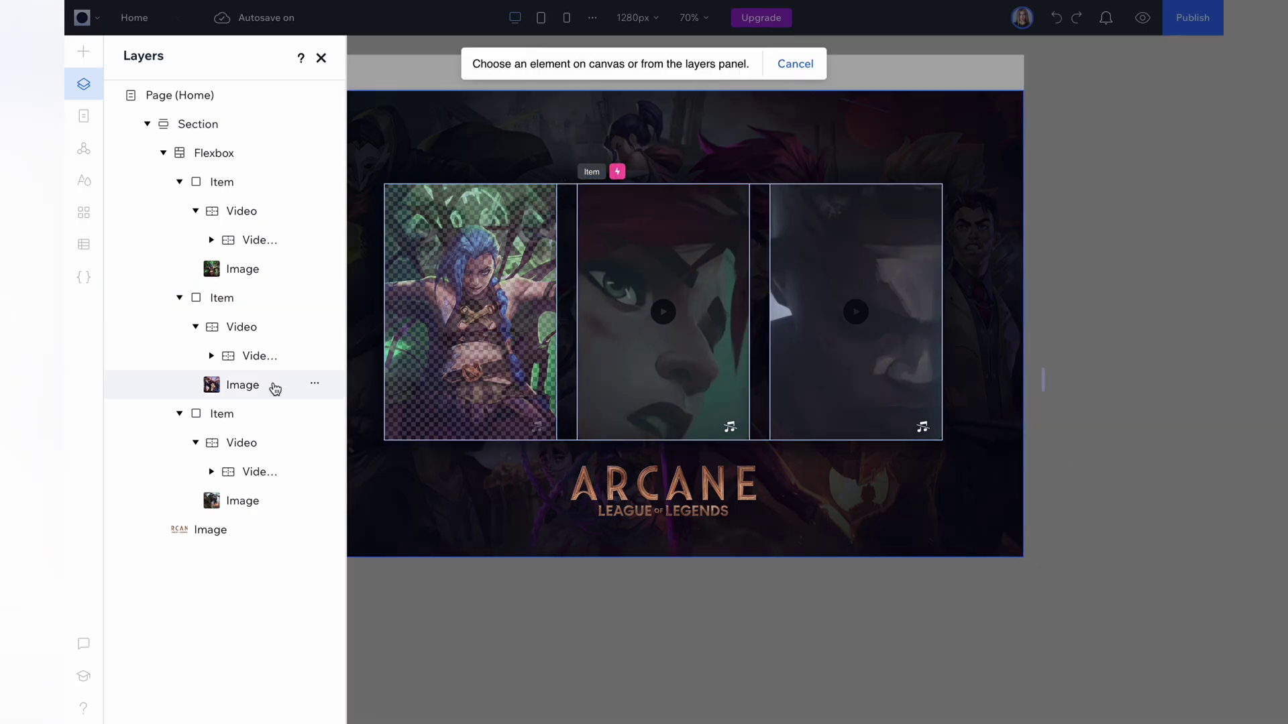
pyautogui.click(242, 328)
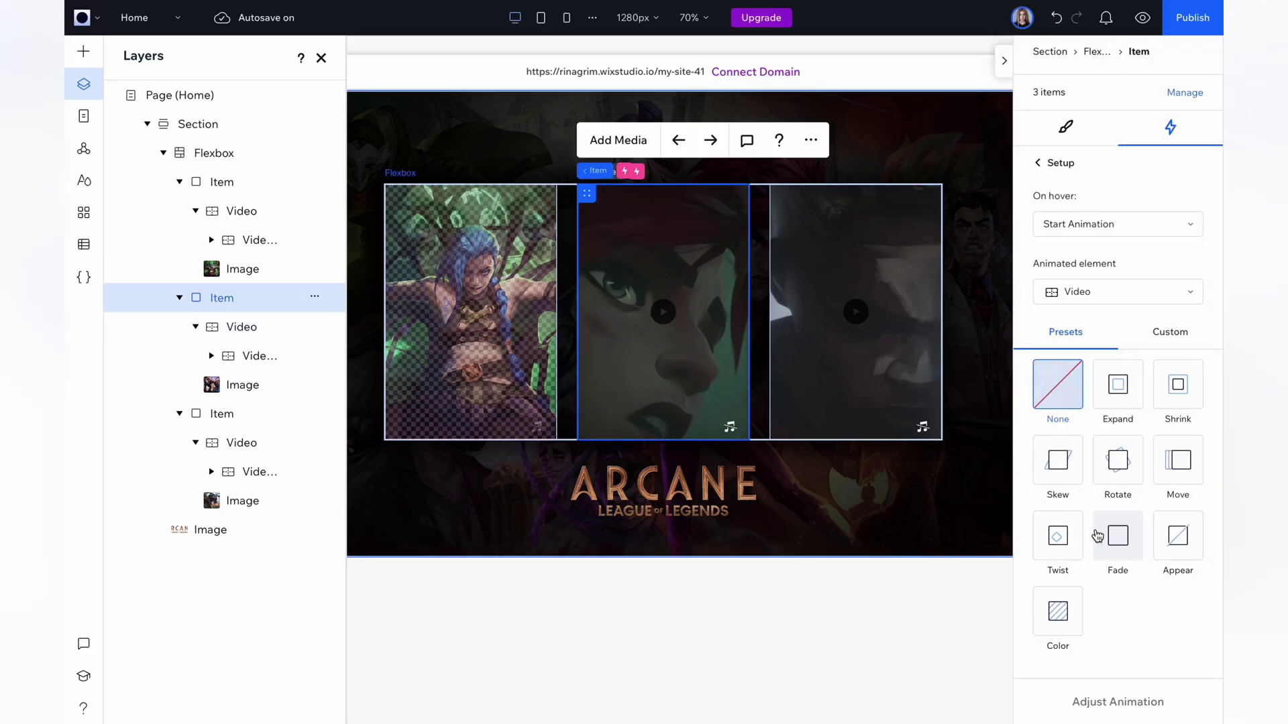
# - Make the second card's hover animation a Fade with 0.5 s duration and Ease In easing
pyautogui.click(1119, 547)
pyautogui.click(1093, 700)
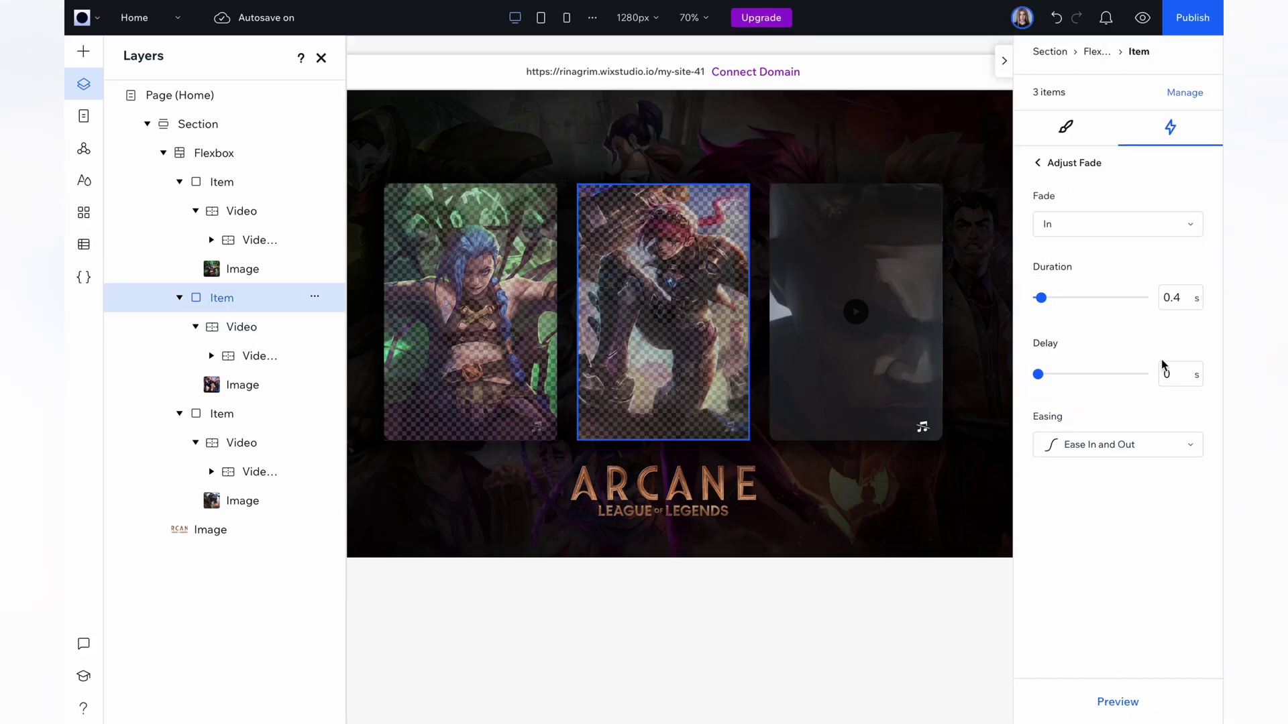
pyautogui.click(1179, 298)
pyautogui.press('BackSpace')
pyautogui.write('5')
pyautogui.click(1118, 445)
pyautogui.click(1100, 479)
pyautogui.click(253, 417)
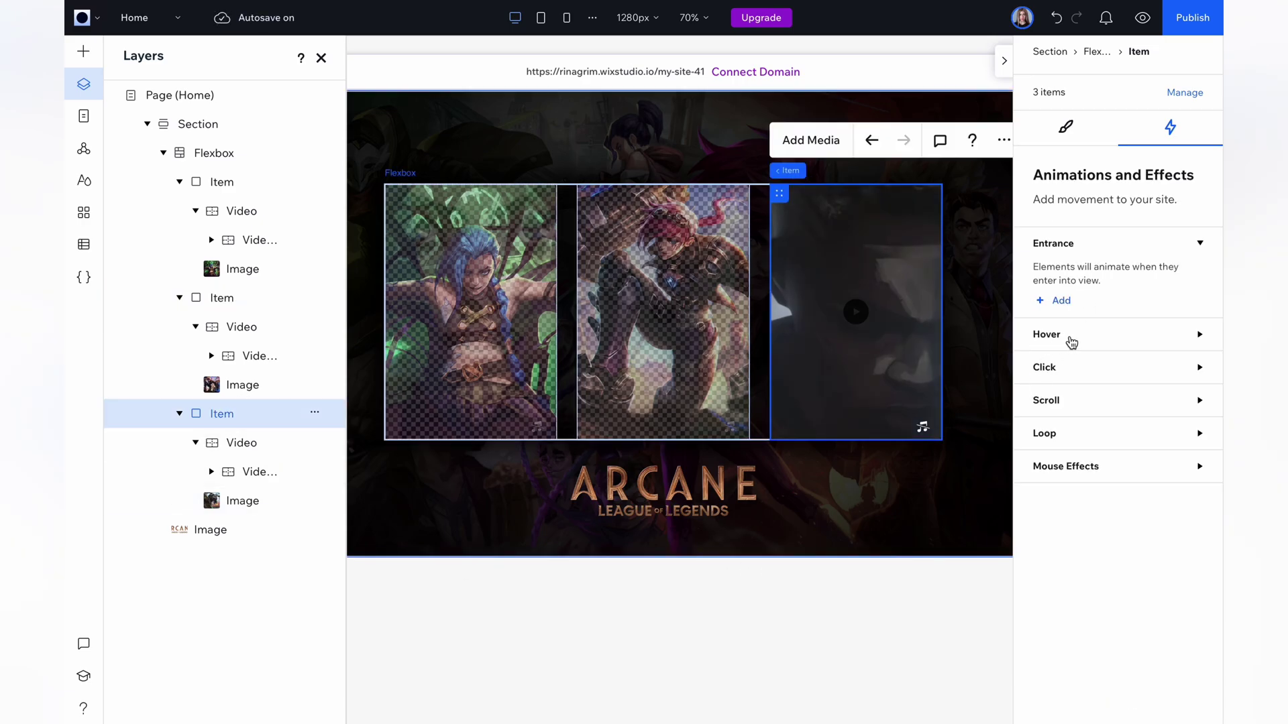
# - Add a hover animation to the third card, targeting its Video layer
pyautogui.click(1071, 343)
pyautogui.click(1055, 395)
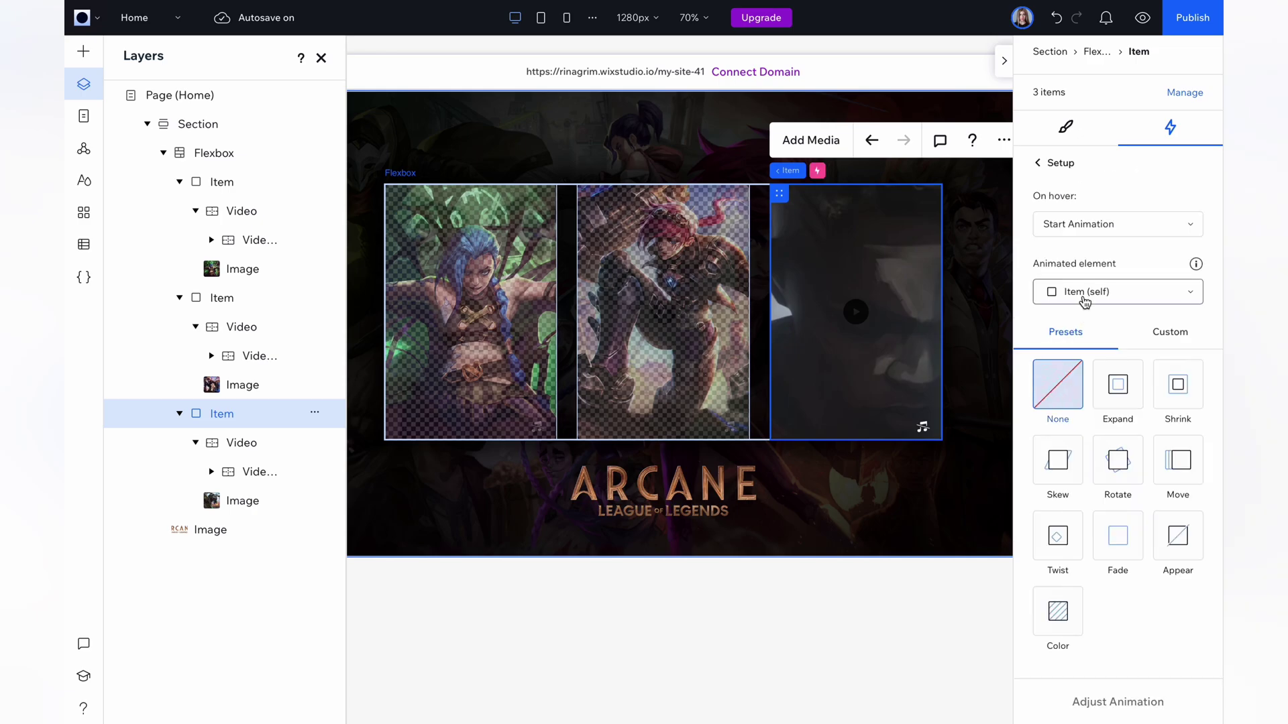
pyautogui.click(1116, 291)
pyautogui.click(1095, 452)
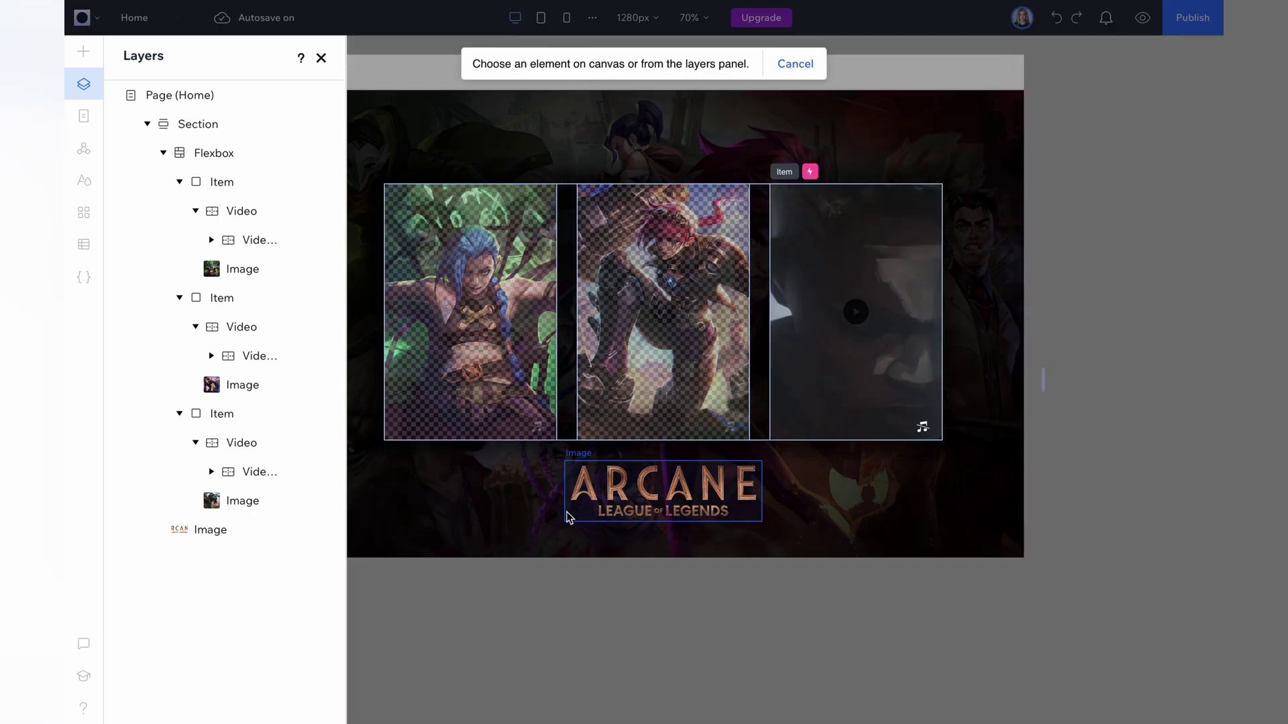
pyautogui.click(275, 451)
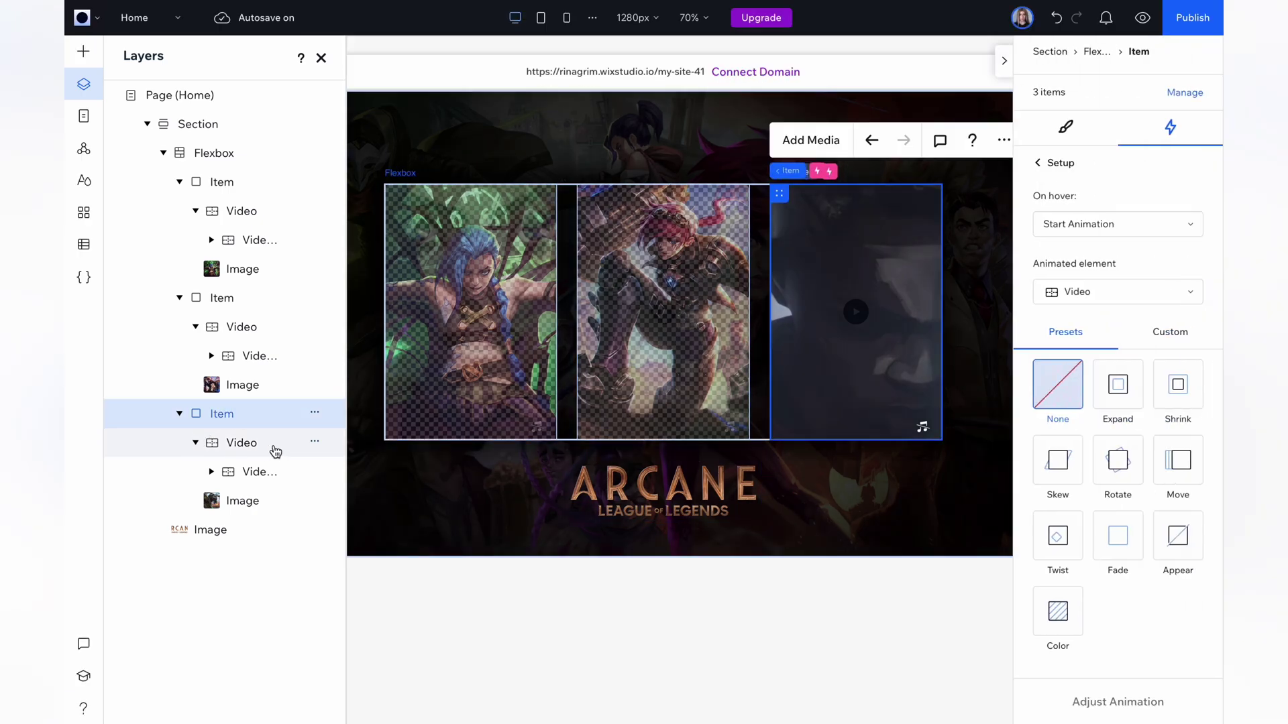
# - Make the third card's hover animation a Fade lasting 0.5 s with Ease In easing
pyautogui.click(1116, 545)
pyautogui.click(1097, 701)
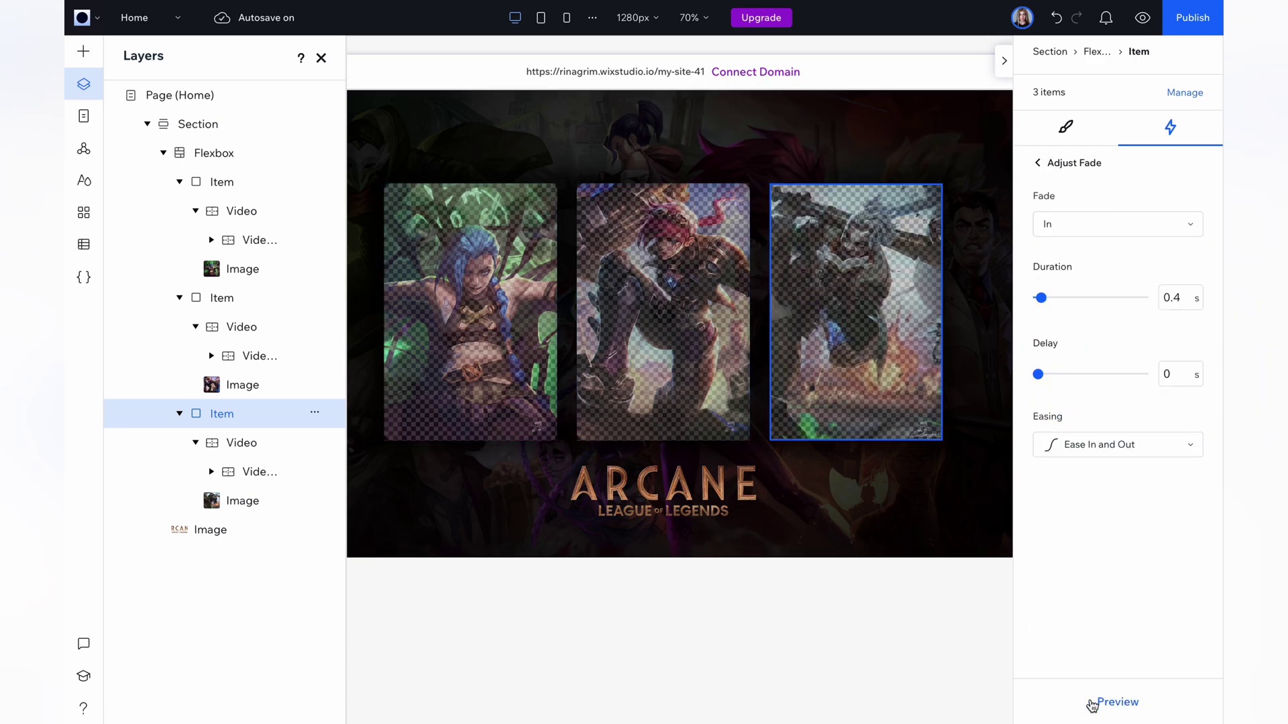
pyautogui.click(1186, 302)
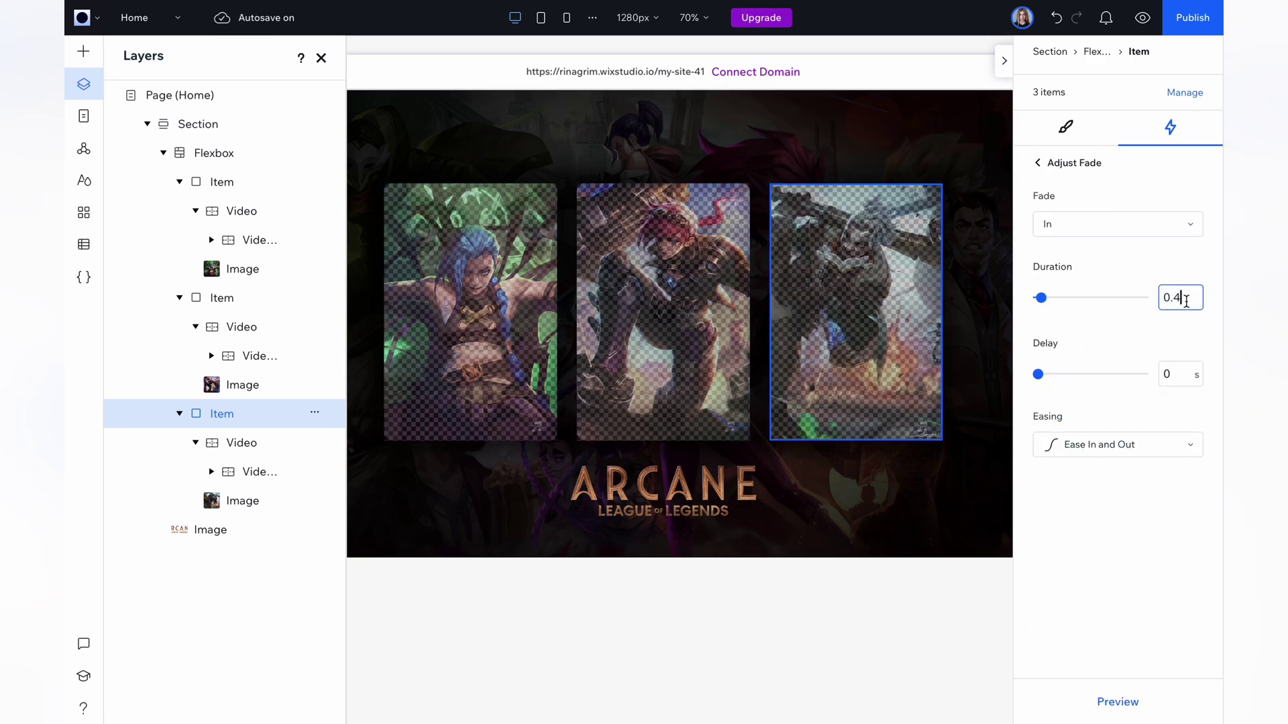
pyautogui.click(1150, 445)
pyautogui.click(1129, 477)
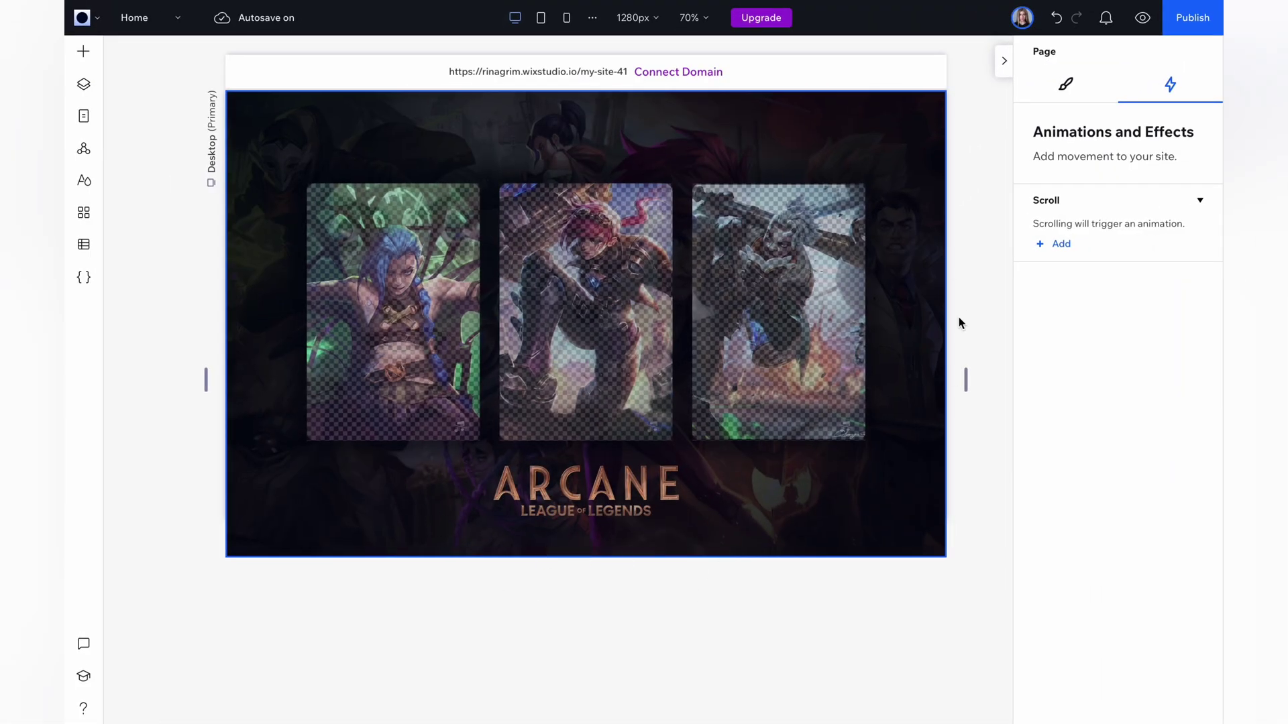
# - Preview the site and hover the Jinx card to see its video play
pyautogui.click(1142, 19)
pyautogui.moveTo(379, 357)
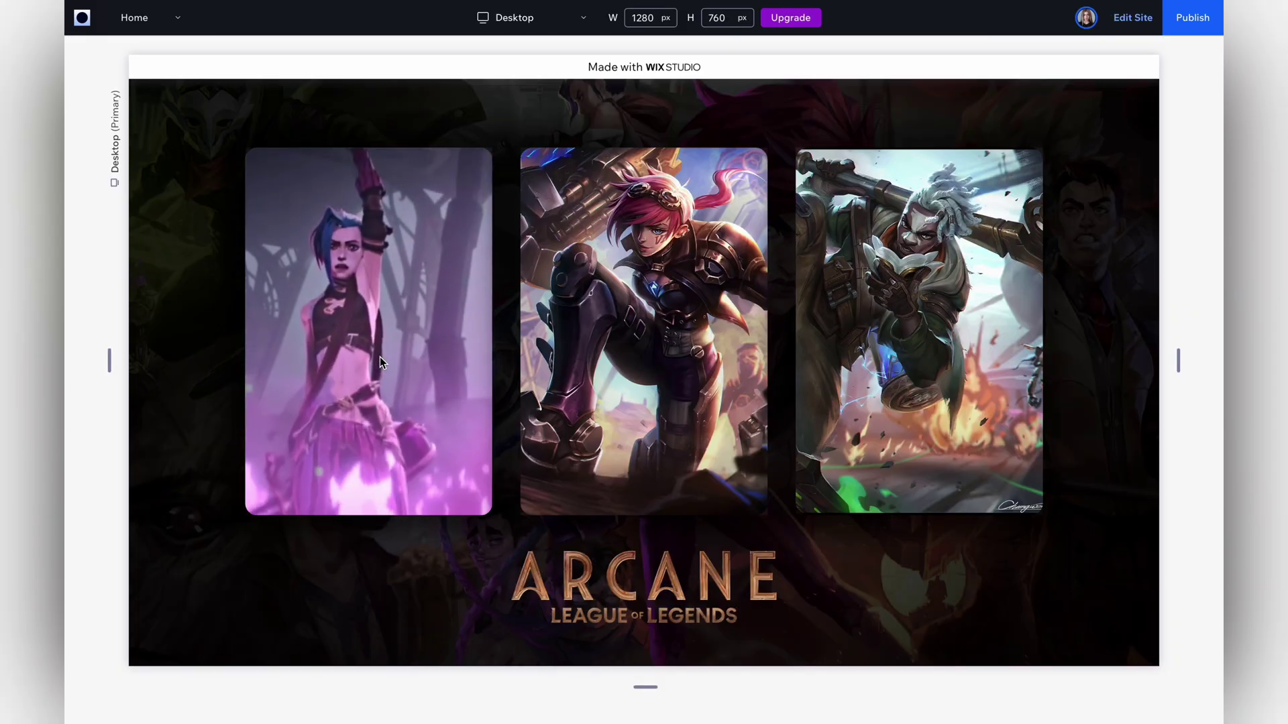